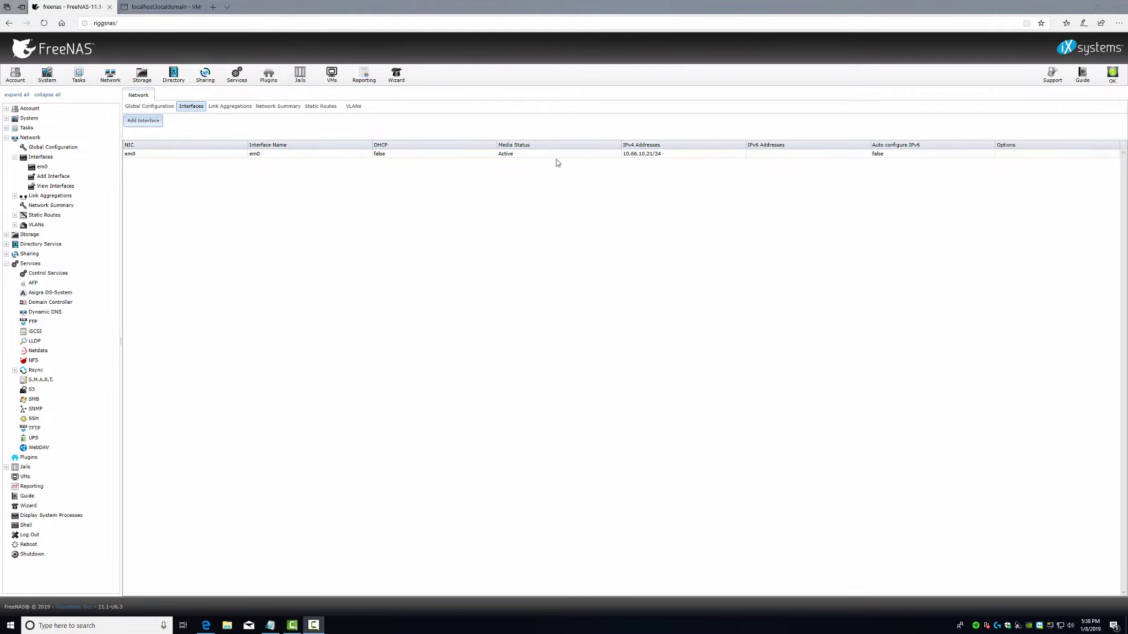
- Inspect vmnic2 on the ESXi Physical NICs page, noting its 10000 Mbps link speed
left_click(151, 8)
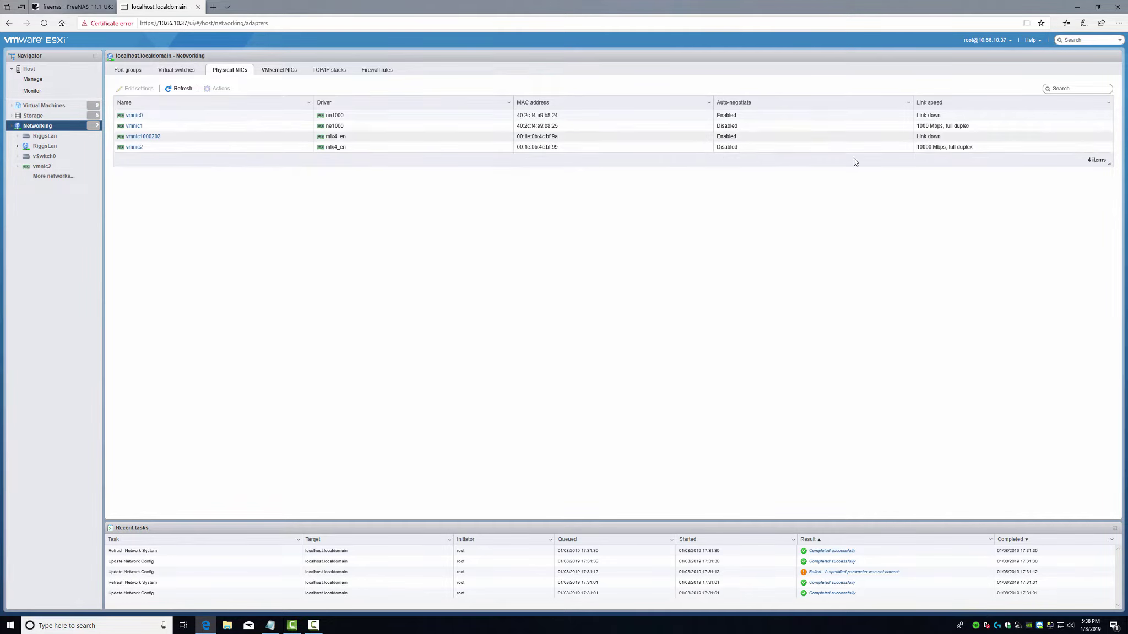
left_click(924, 148)
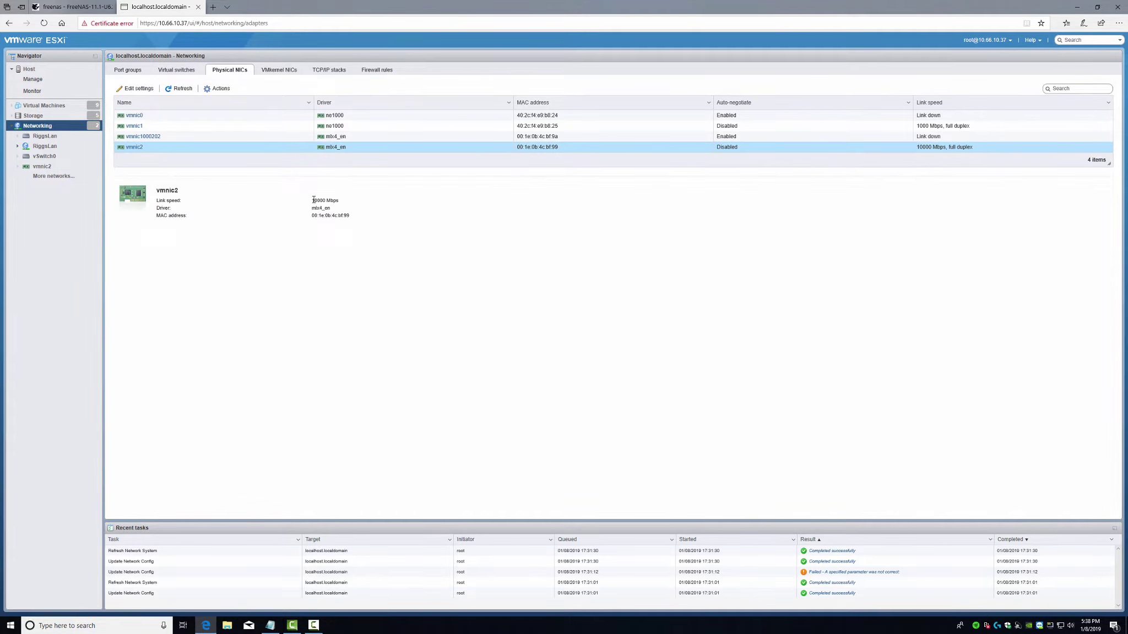
left_click_drag(313, 200, 329, 201)
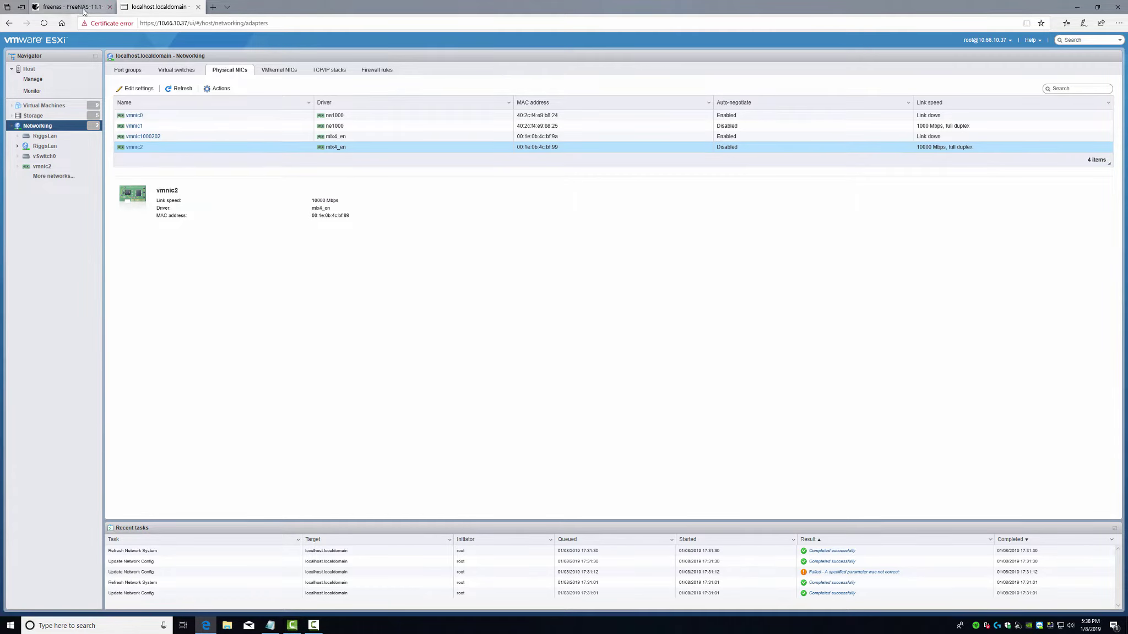
- Start a new FreeNAS interface on NIC mlxen0, checking the planned IP addresses in the notes
left_click(71, 6)
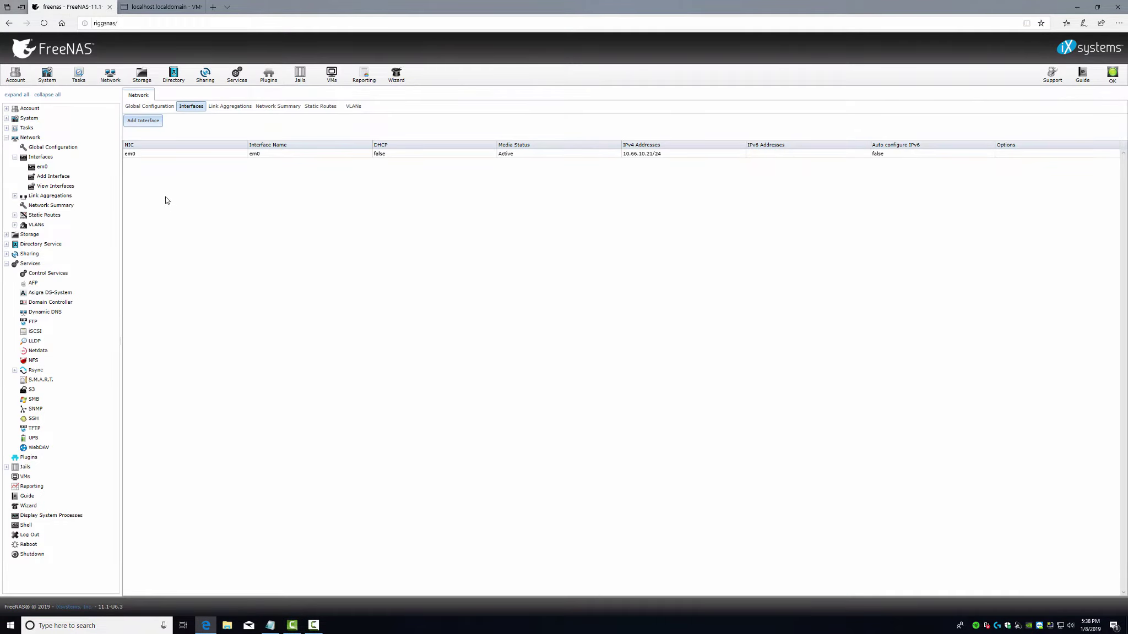
left_click(137, 123)
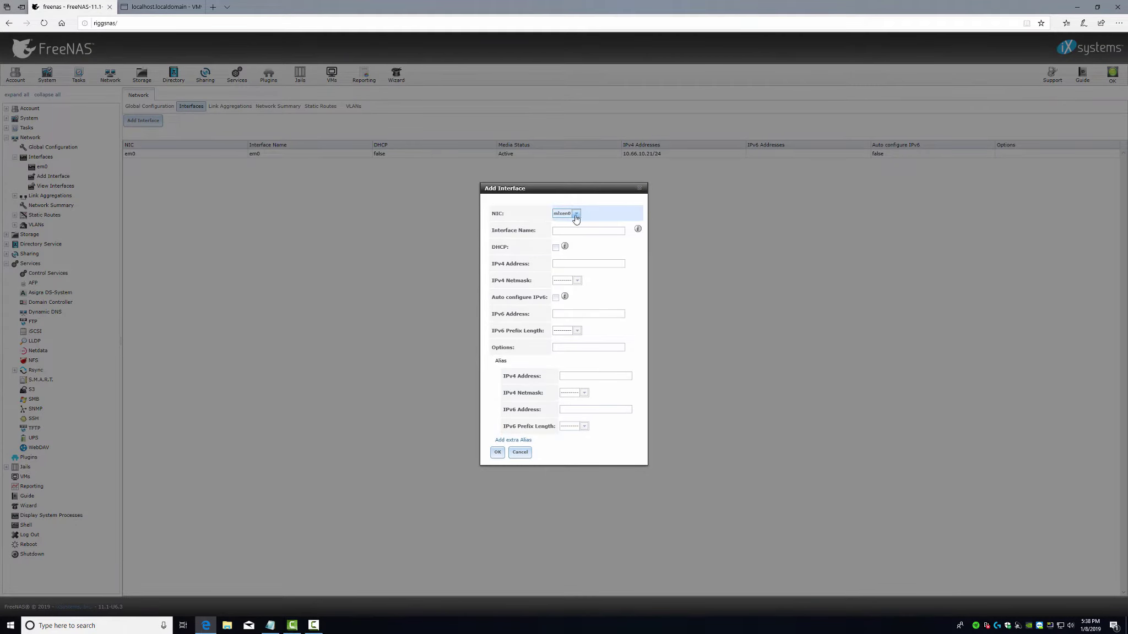
left_click(575, 214)
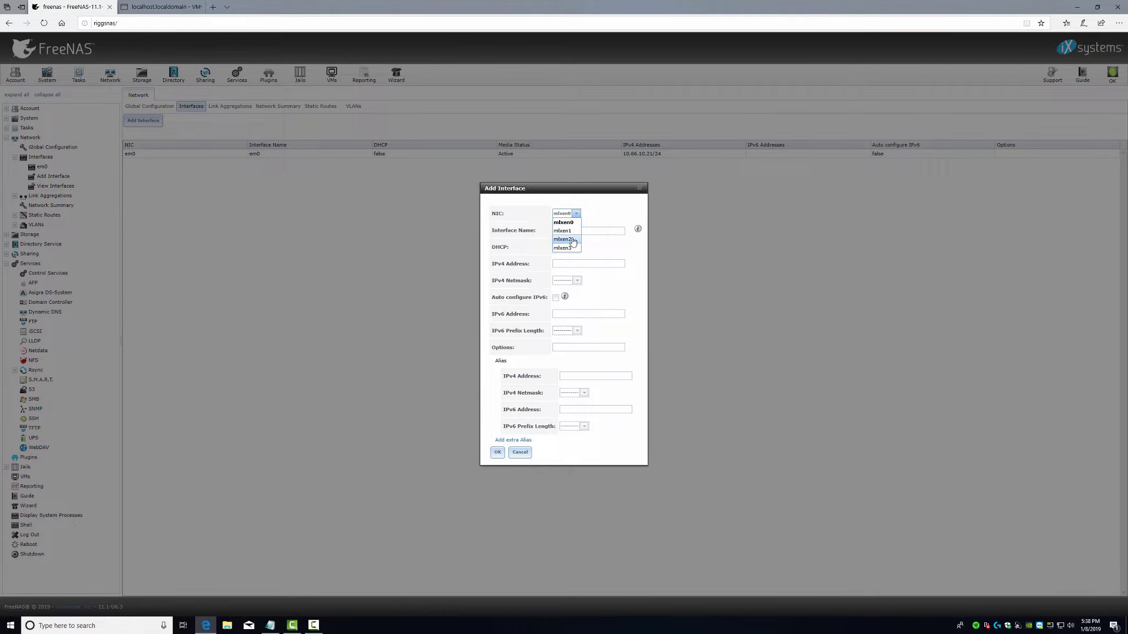
left_click(564, 222)
left_click(567, 234)
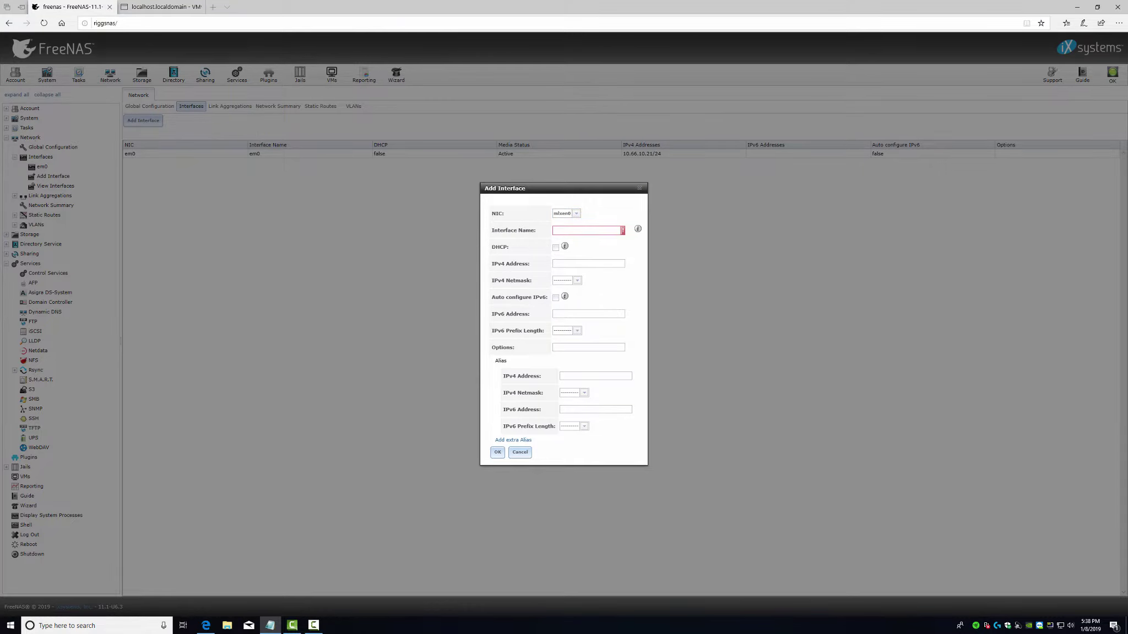
left_click_drag(918, 146, 763, 203)
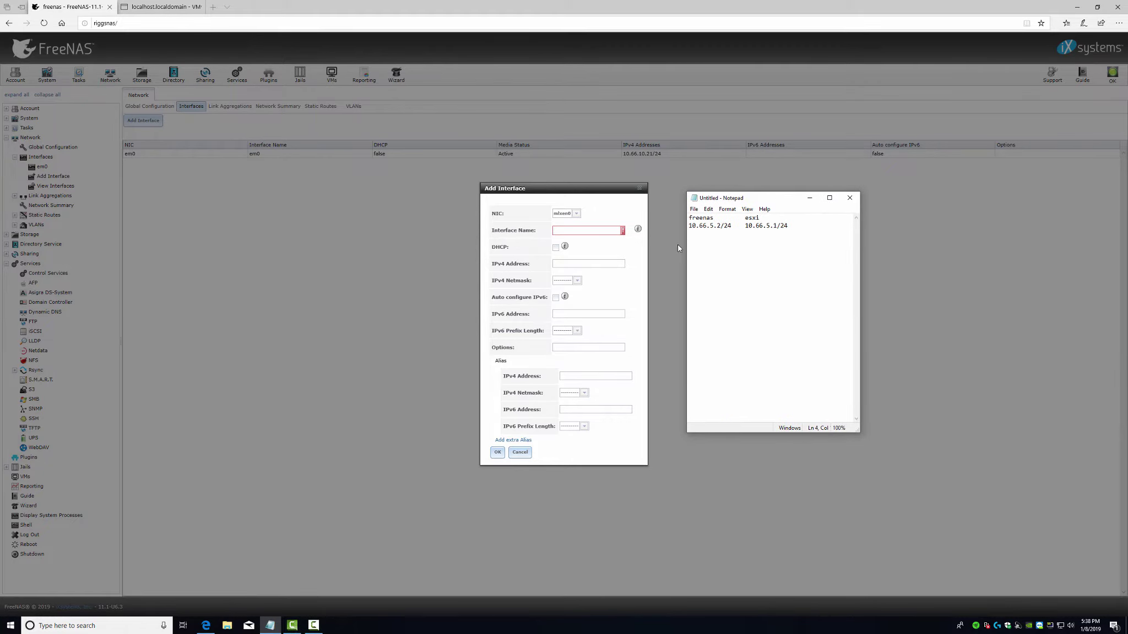
left_click_drag(692, 226, 795, 227)
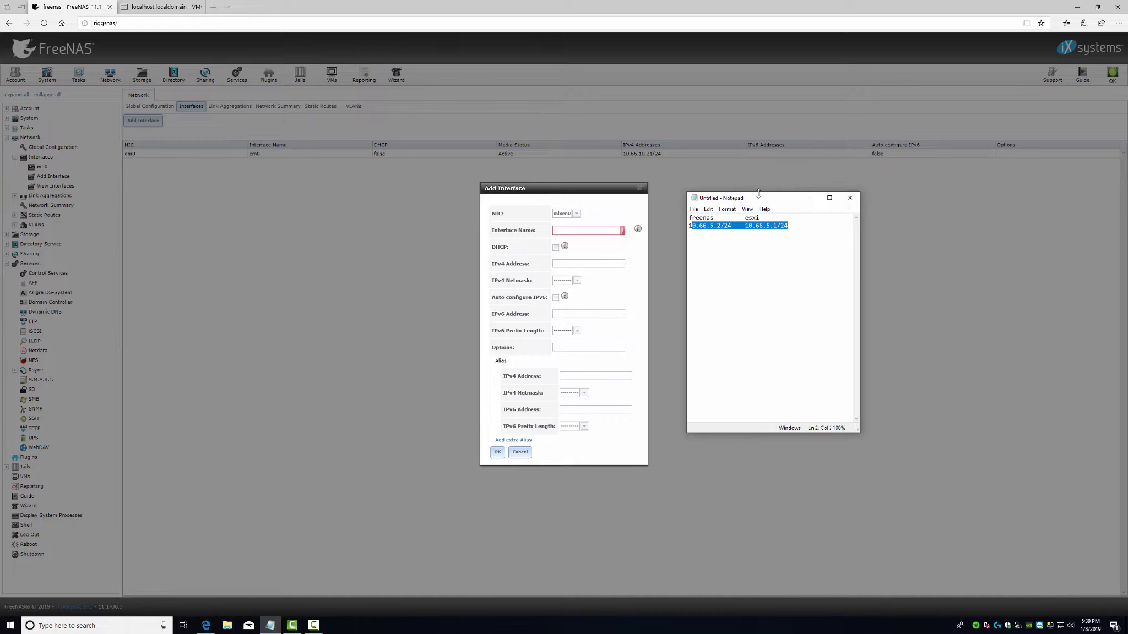
left_click_drag(747, 200, 1127, 165)
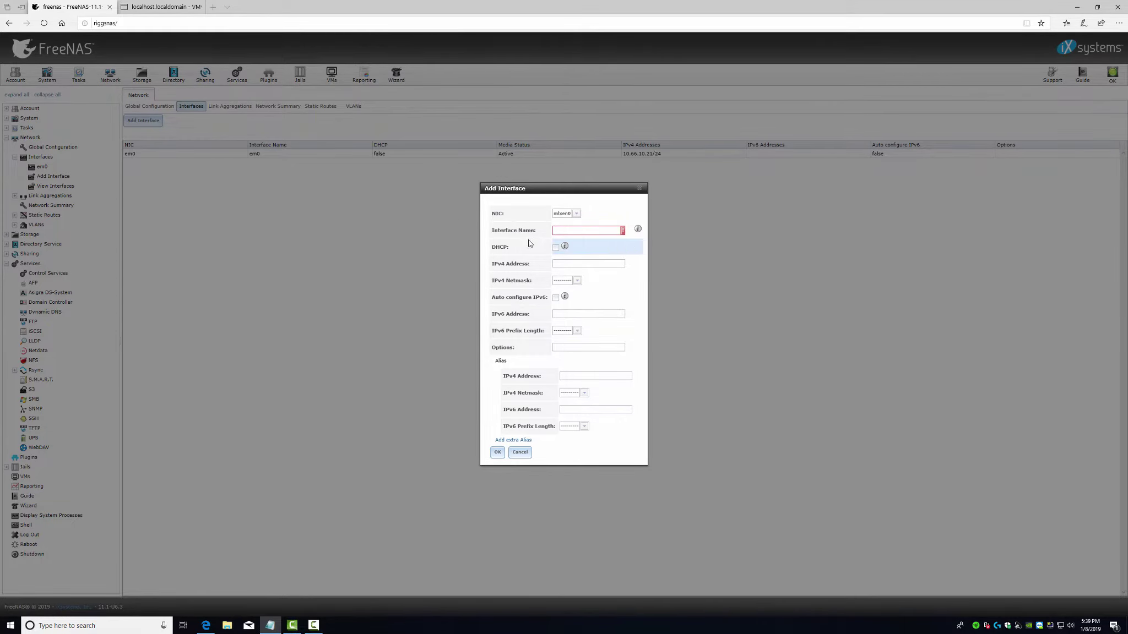
- Name the interface mlxen0 with IPv4 address 10.66.5.2 and a /24 netmask
left_click(574, 228)
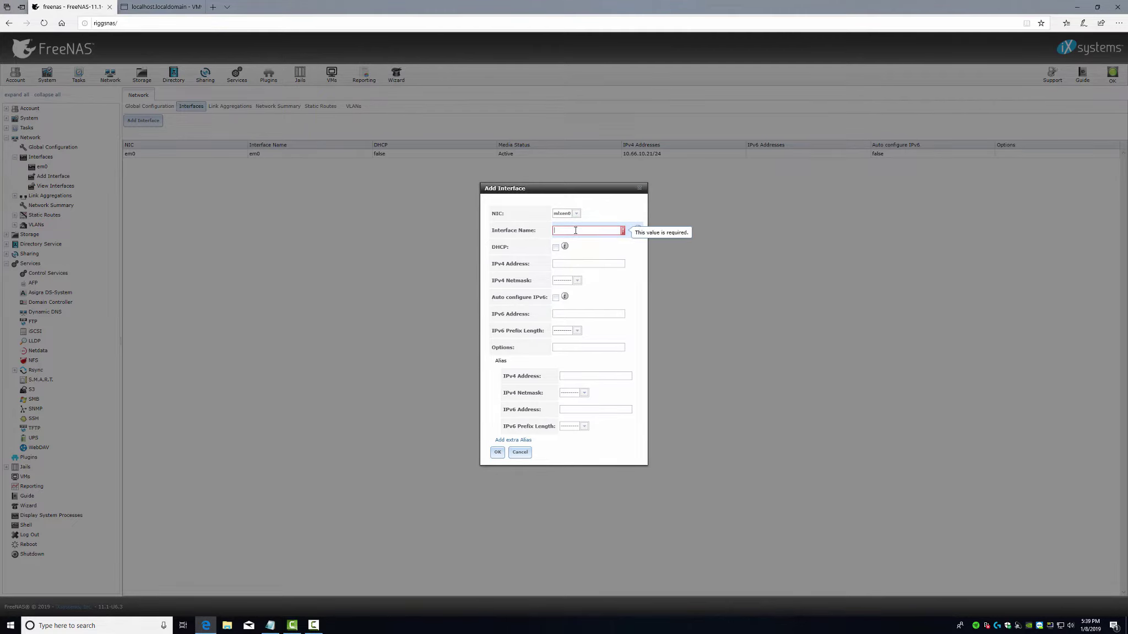
type("mlx")
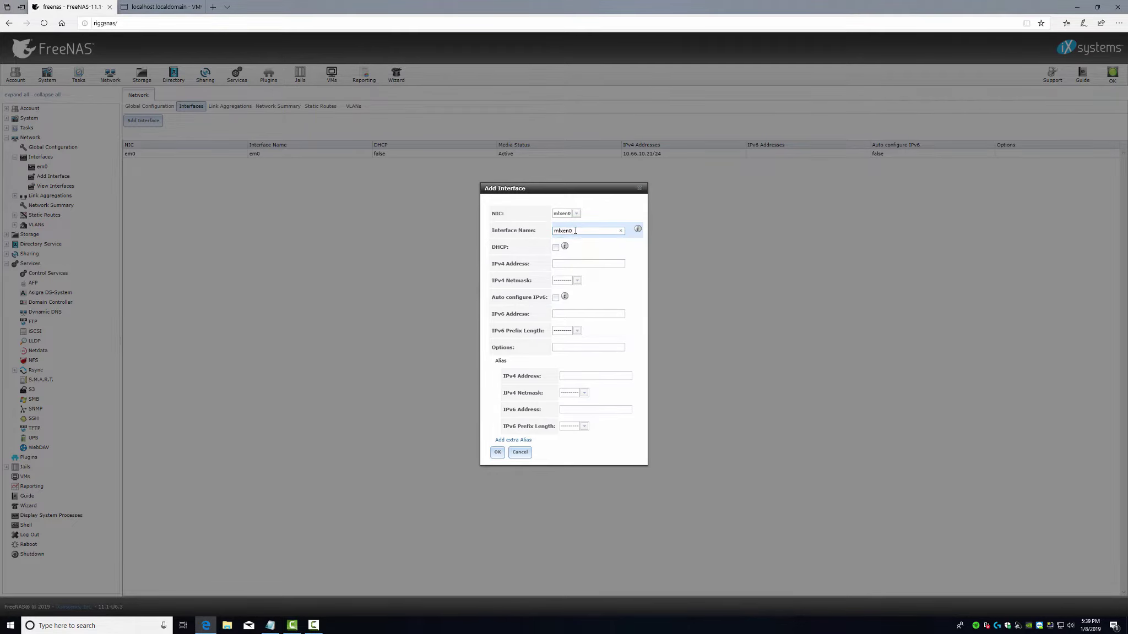
type("en0")
key("alt+Tab")
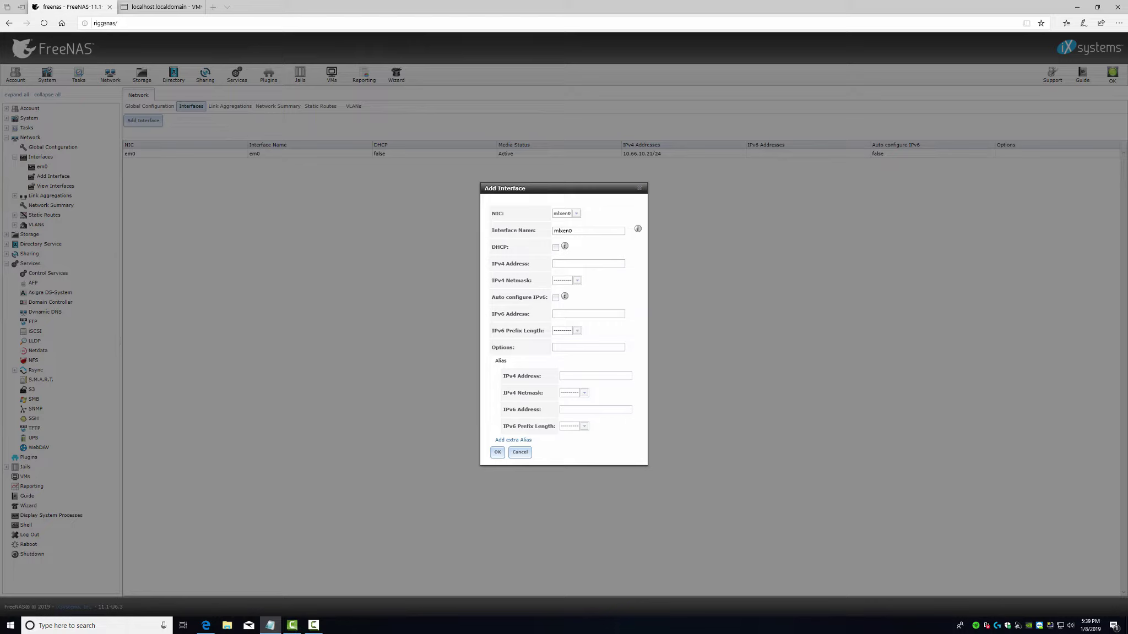
left_click(581, 263)
type("10.66.5.2")
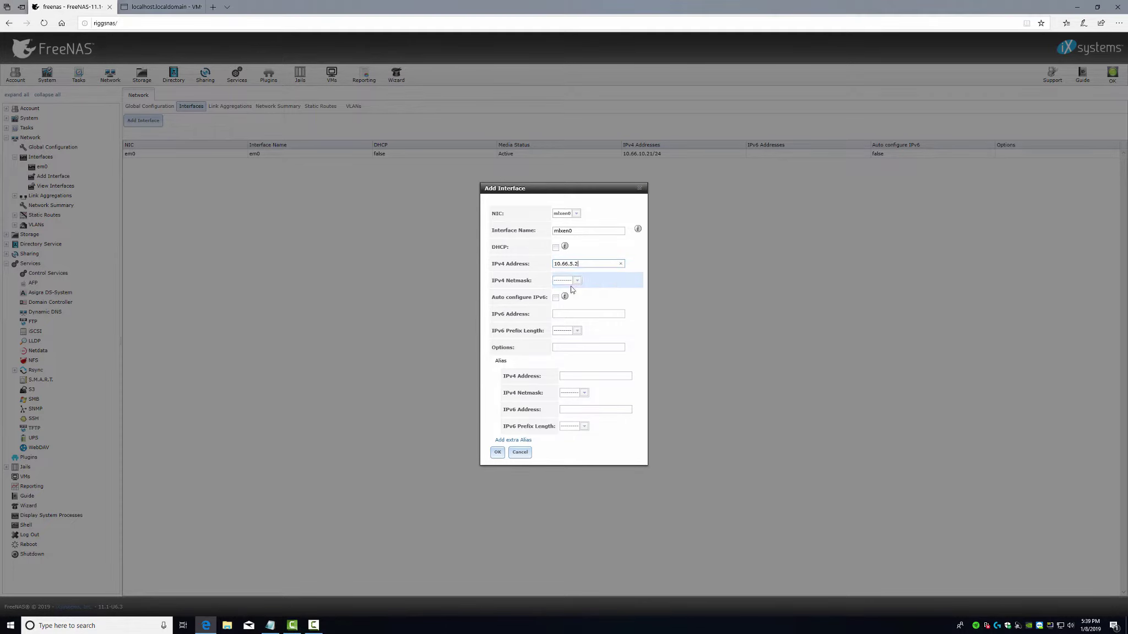
left_click(574, 282)
left_click(574, 371)
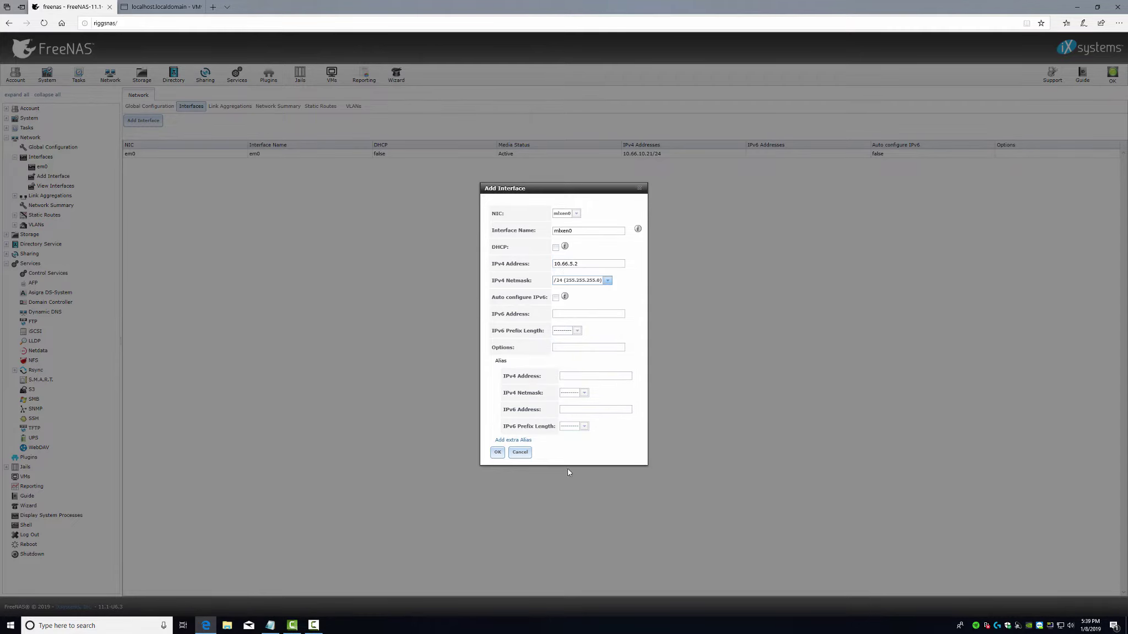
- Save the mlxen0 interface, check the em0 and mlxen0 entries, and return to ESXi
left_click(497, 452)
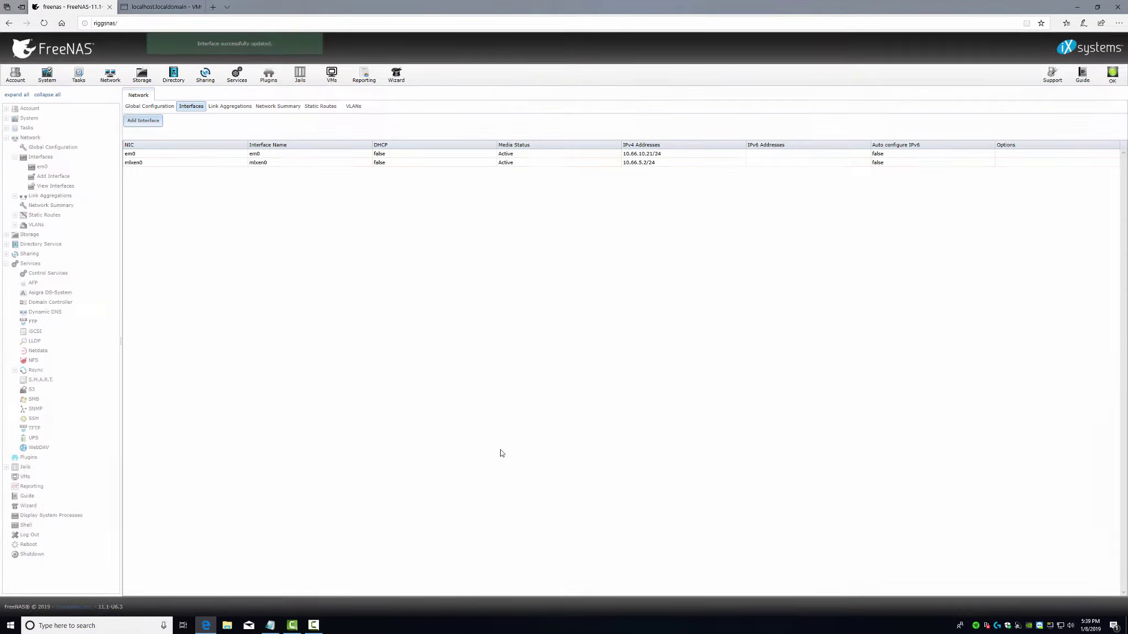
left_click(502, 153)
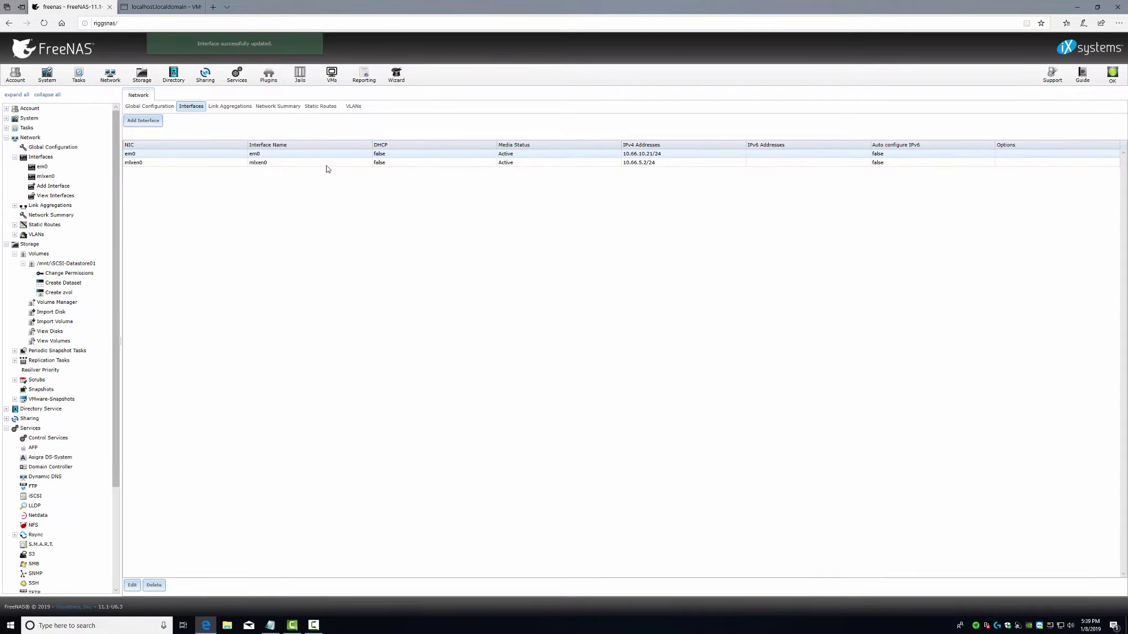
left_click(530, 164)
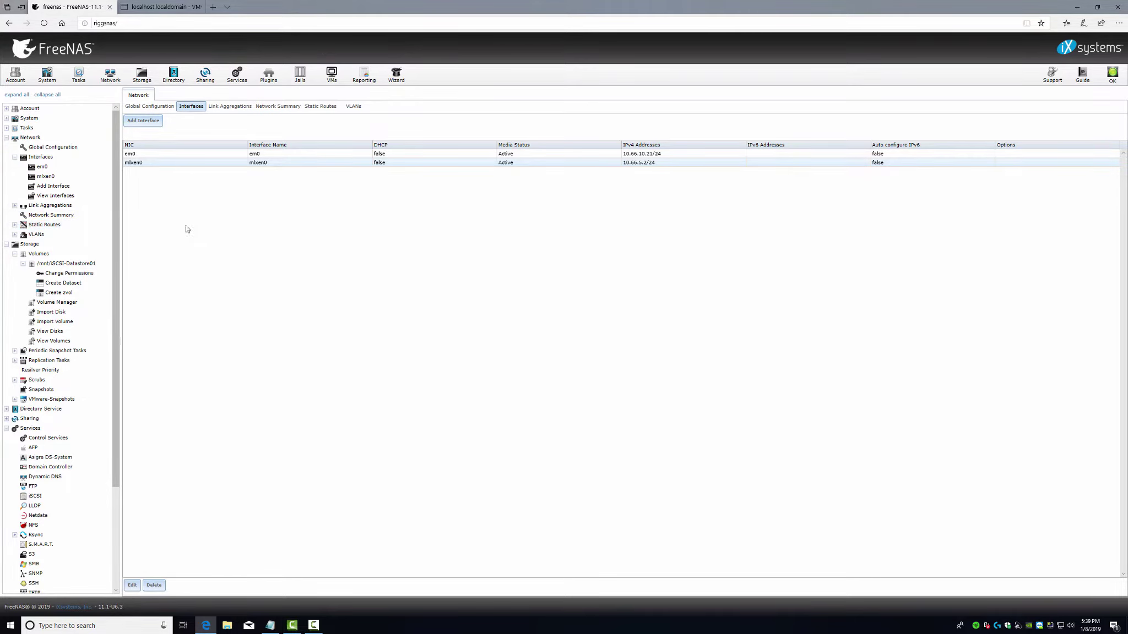
left_click(154, 7)
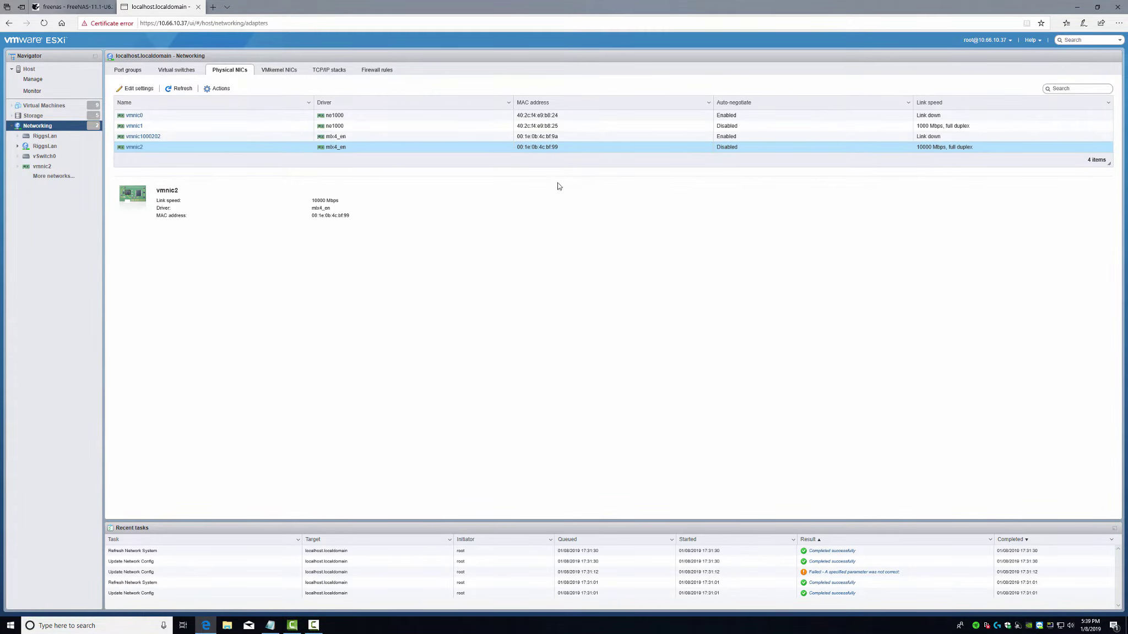
- Review the virtual switches, opening RiggsLan to confirm it has no uplinks
left_click(176, 73)
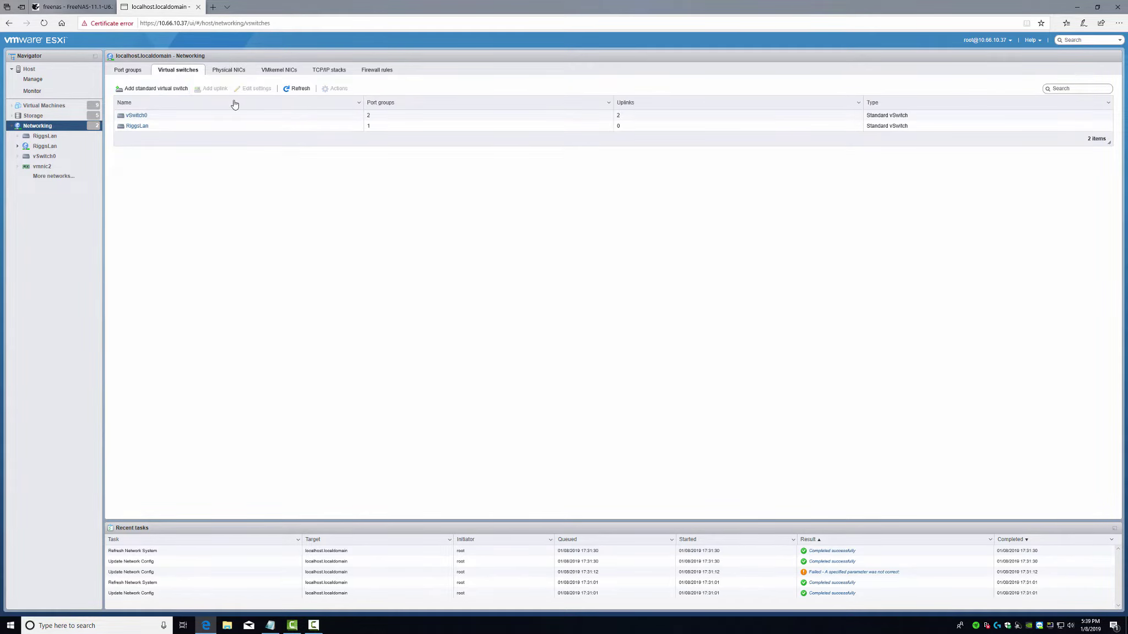
left_click(140, 126)
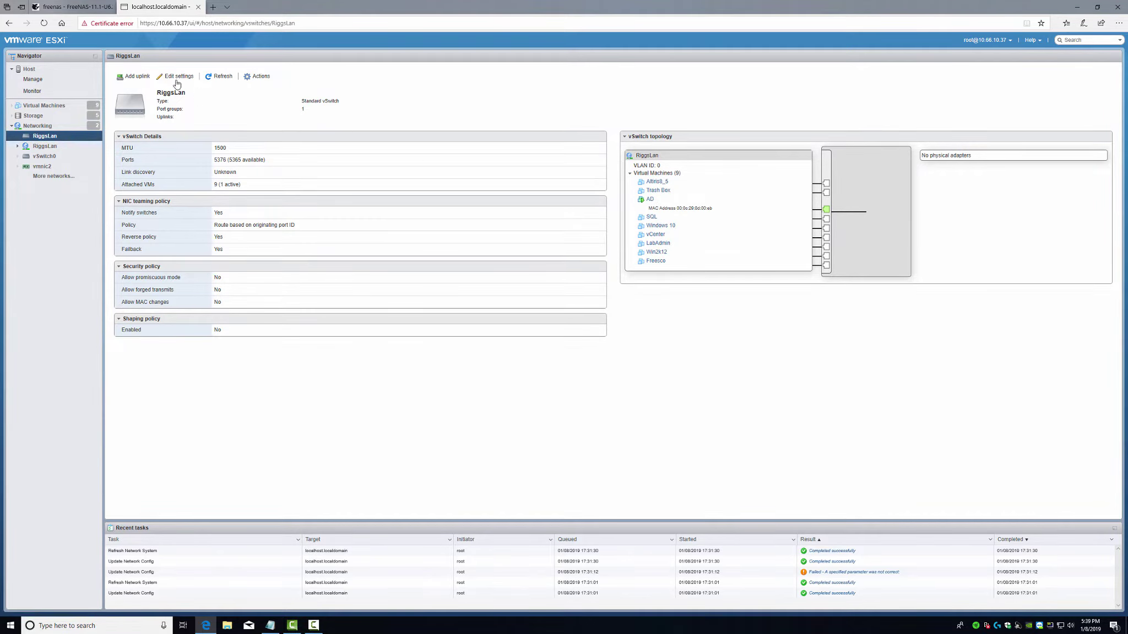
left_click(10, 23)
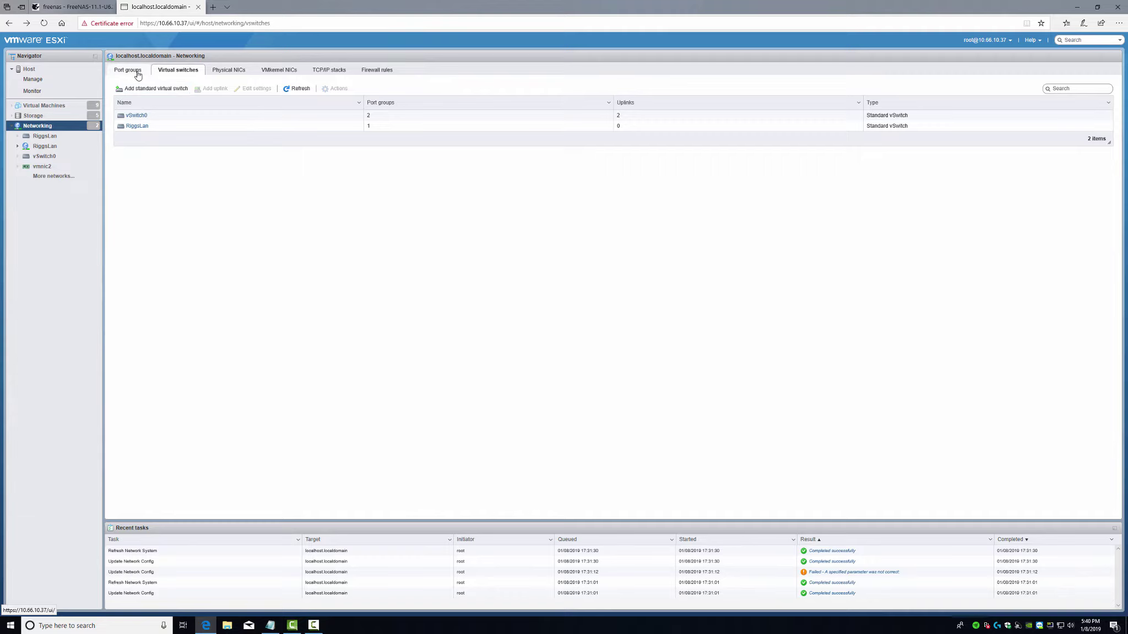
- Begin a standard switch named 10Gb and check its uplink options, finding only down adapters
left_click(156, 91)
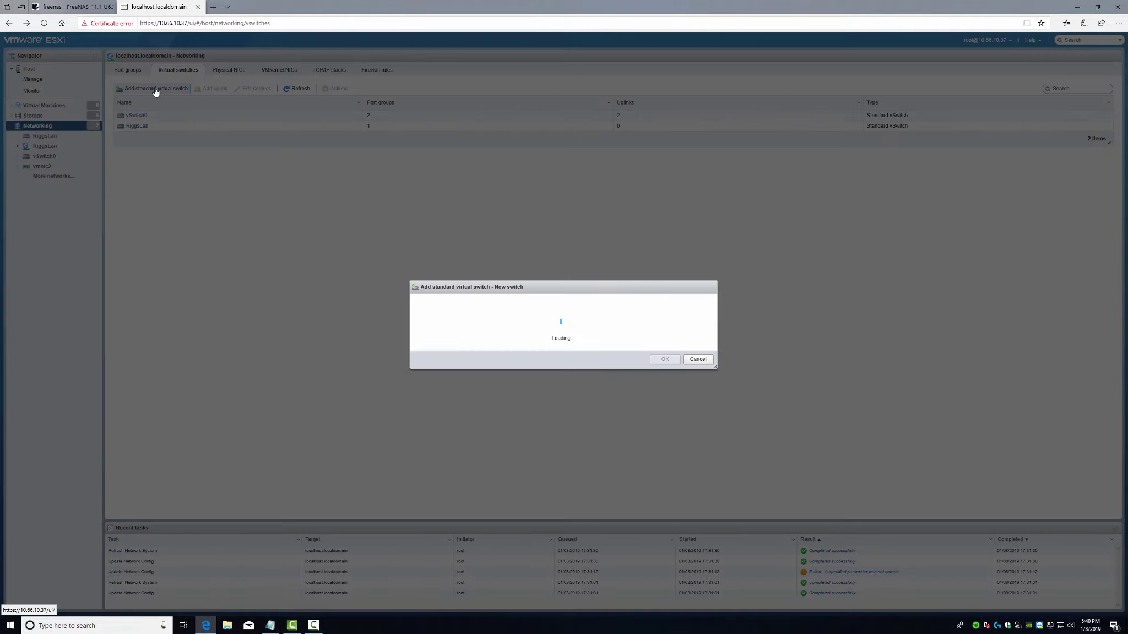
left_click(551, 295)
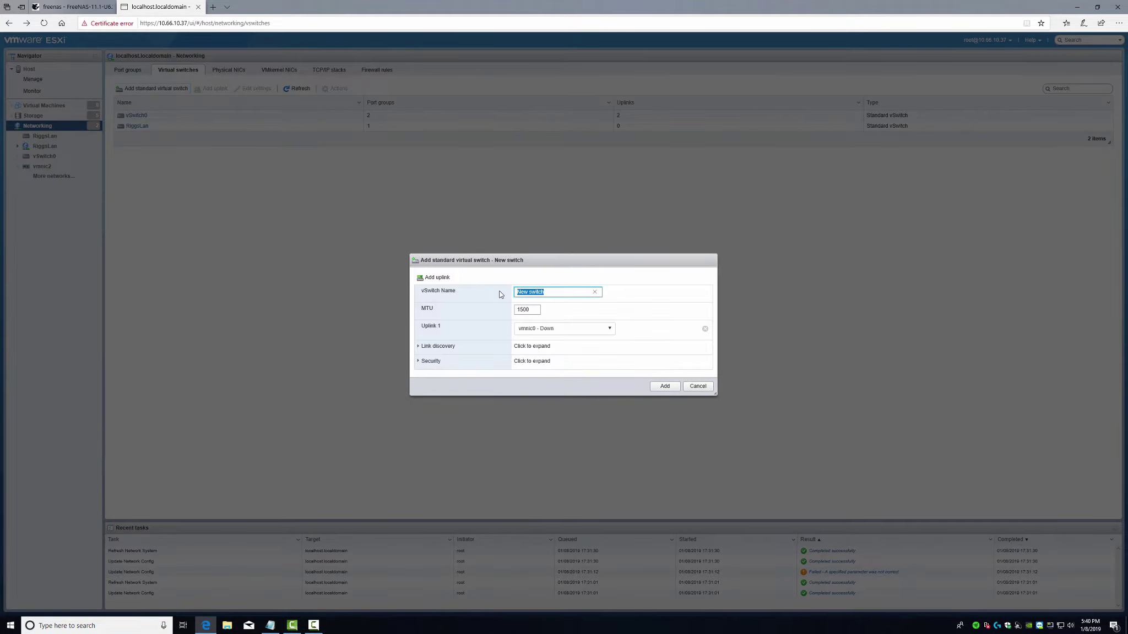
type("10Gb")
left_click(562, 329)
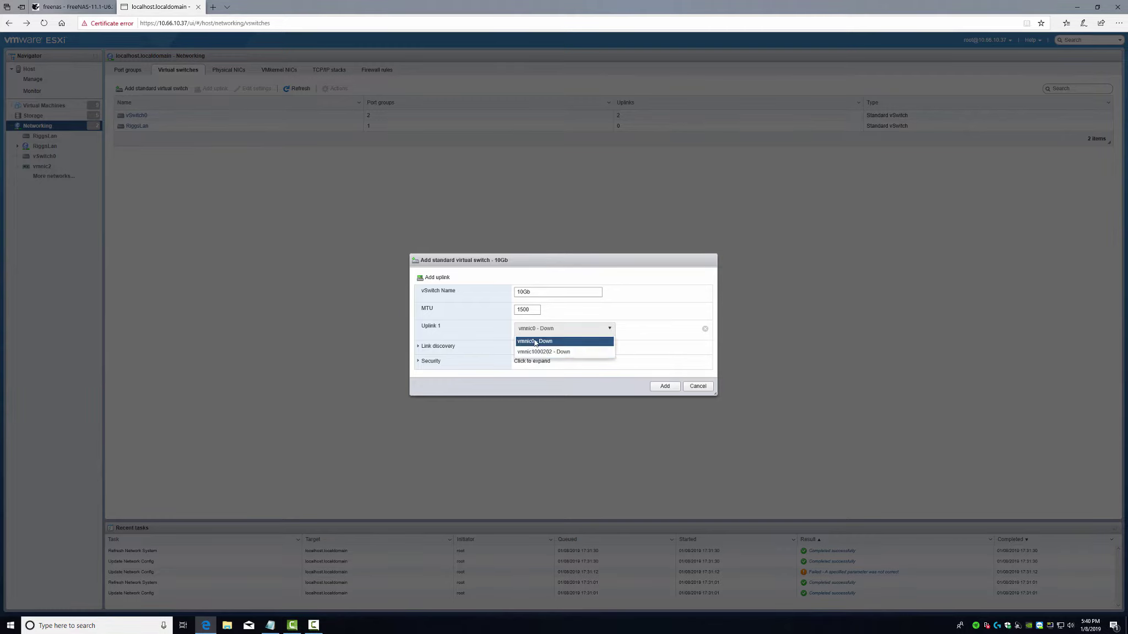
left_click(570, 333)
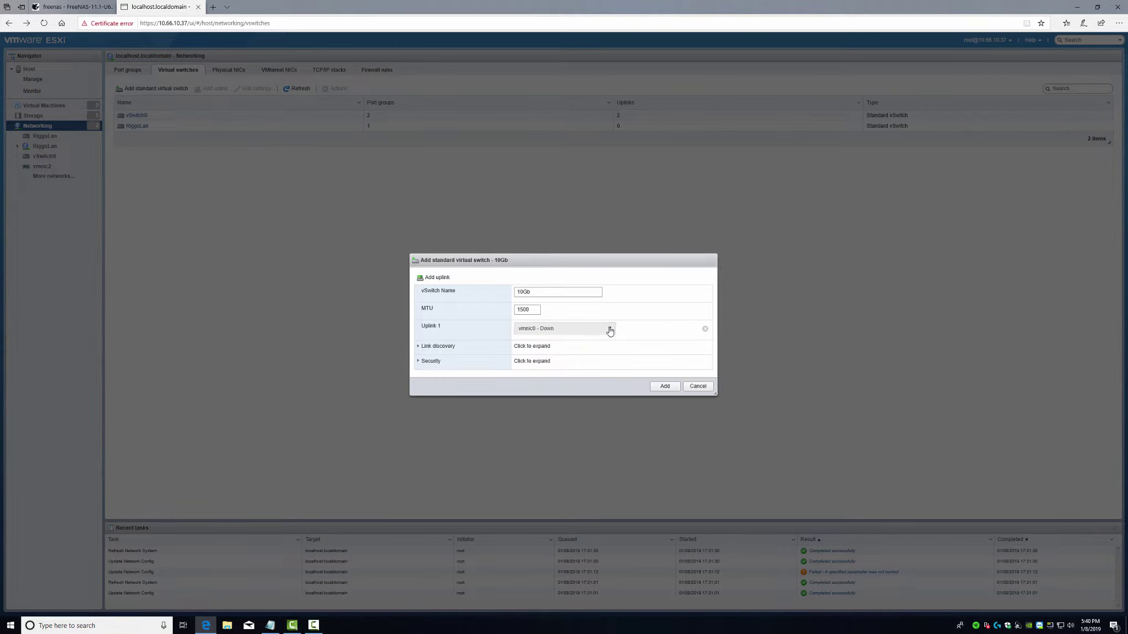
left_click(610, 330)
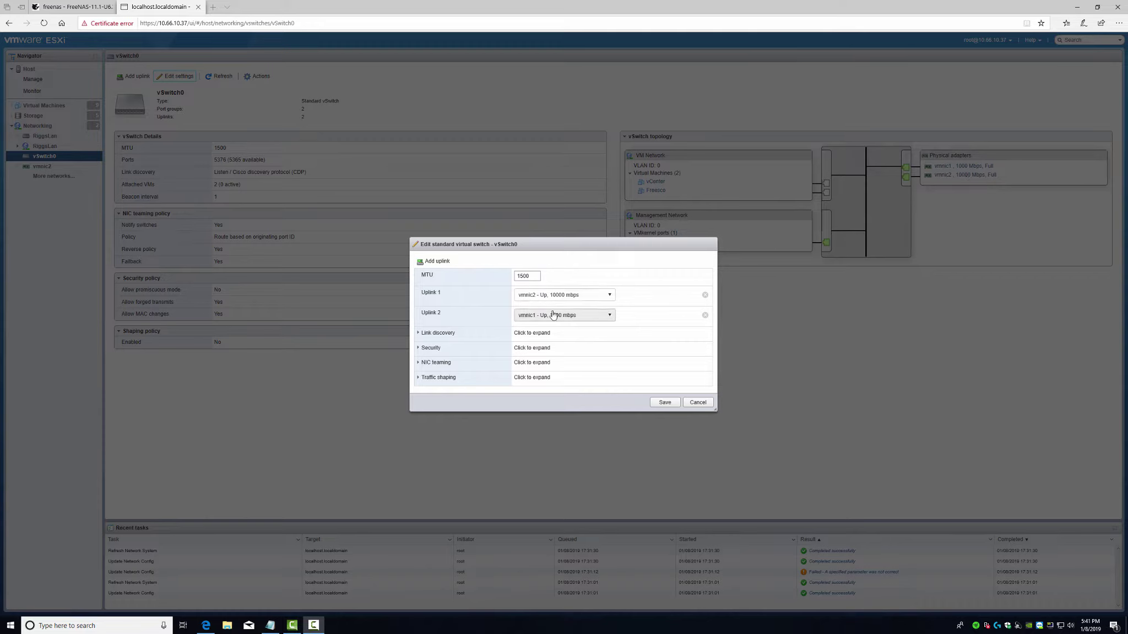
- Remove vmnic2 from vSwitch0's uplinks and save, leaving vmnic1 as the only uplink
left_click(705, 296)
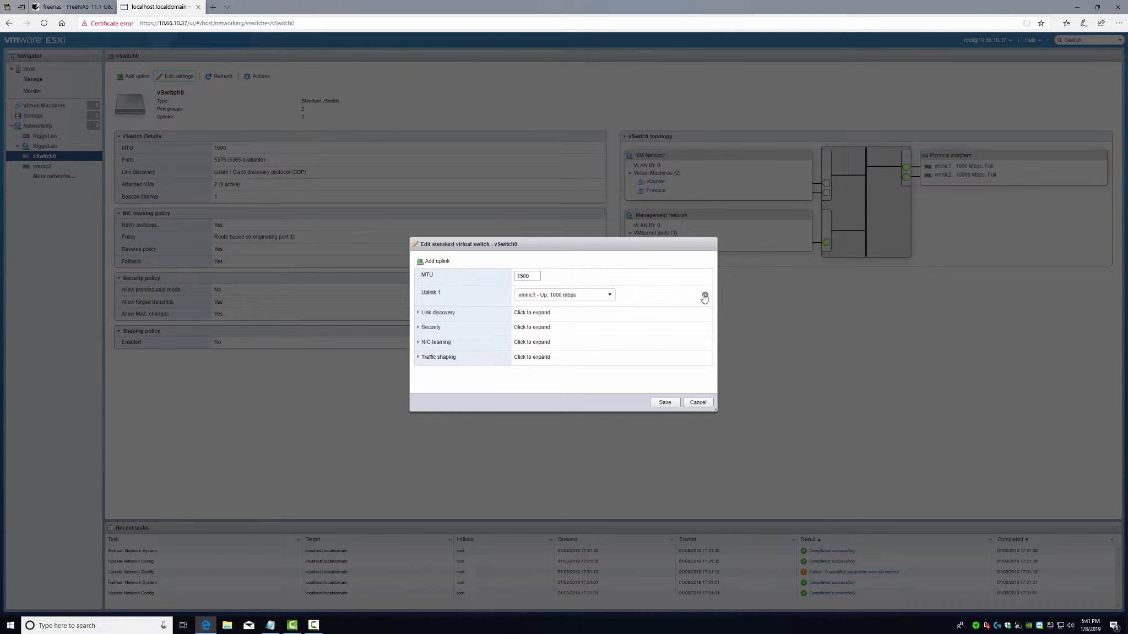
left_click(665, 402)
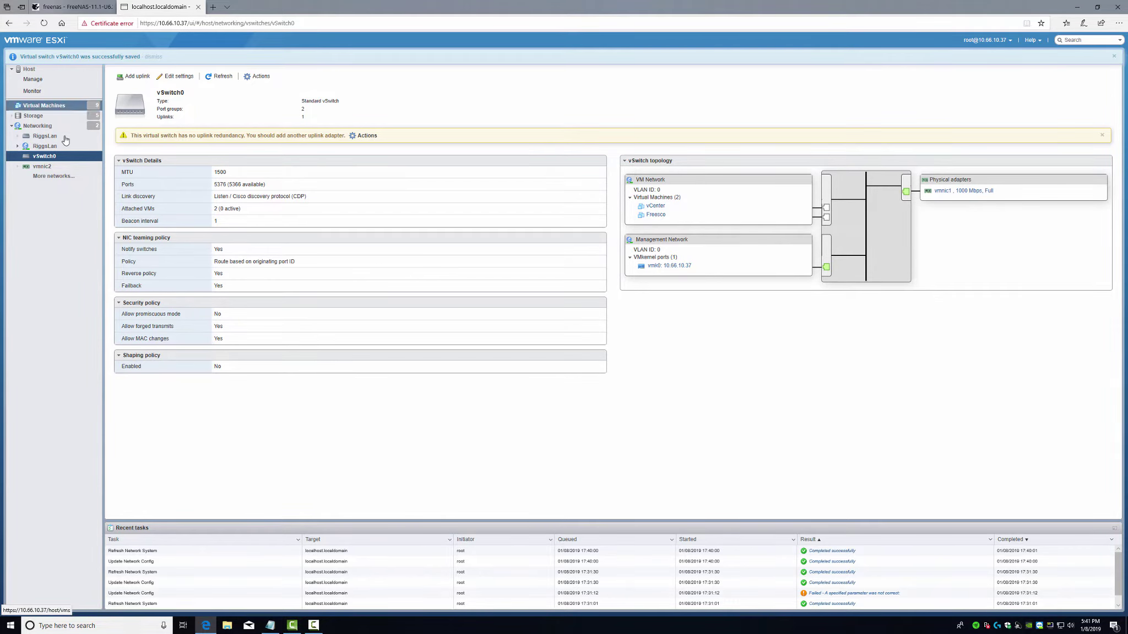
- Create standard virtual switch 10Gb with the 10000 Mbps vmnic2 as Uplink 1
left_click(39, 126)
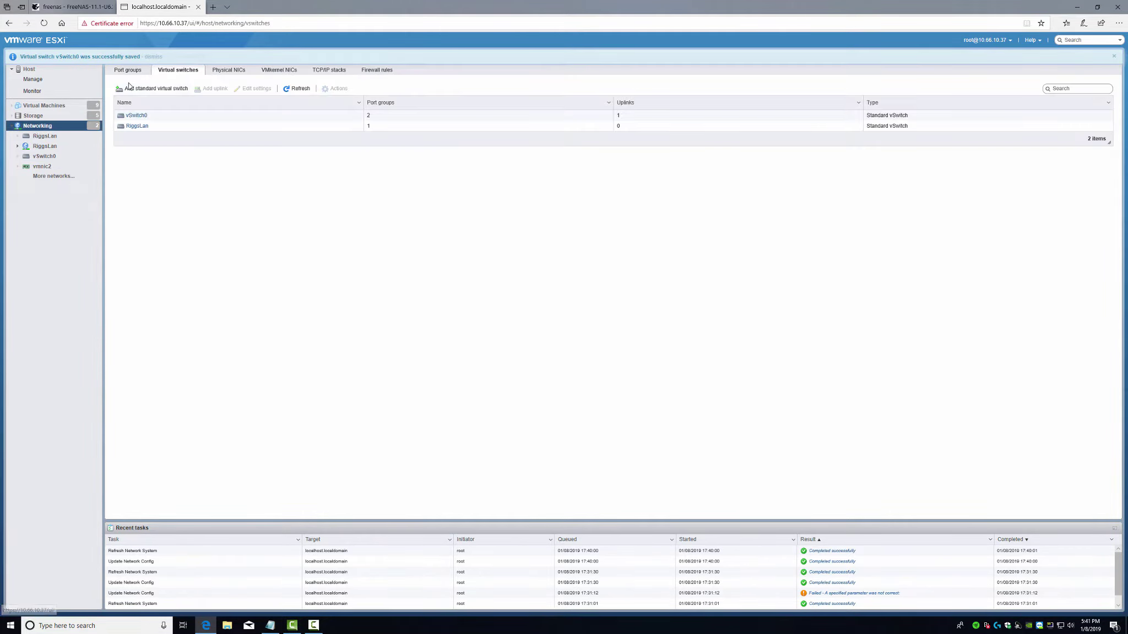
left_click(154, 89)
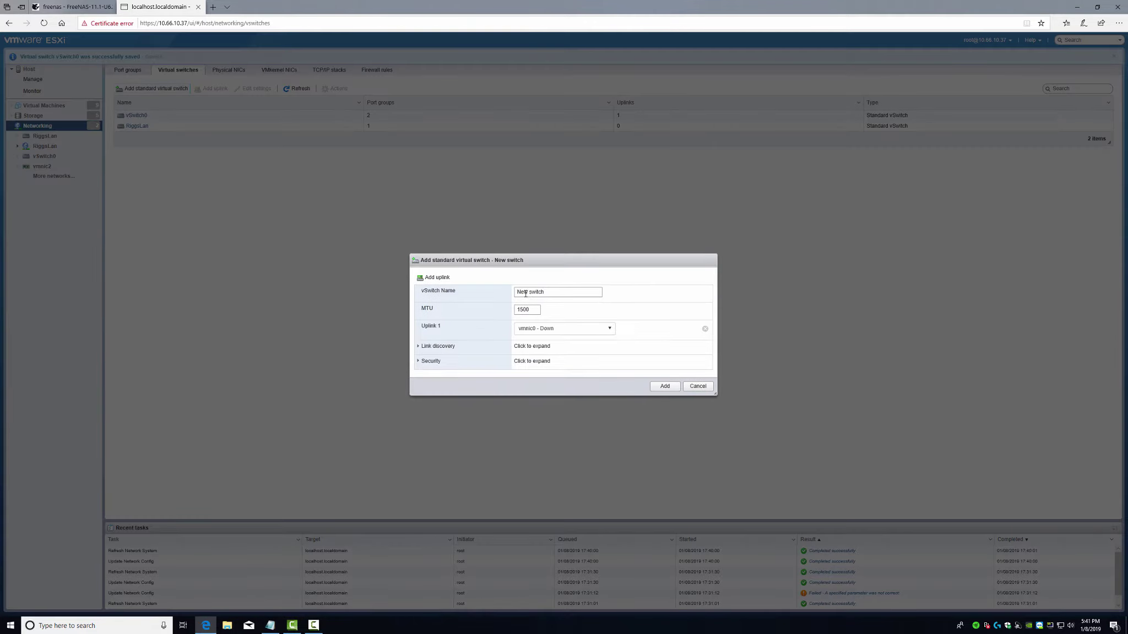
left_click_drag(546, 292, 489, 295)
type("10")
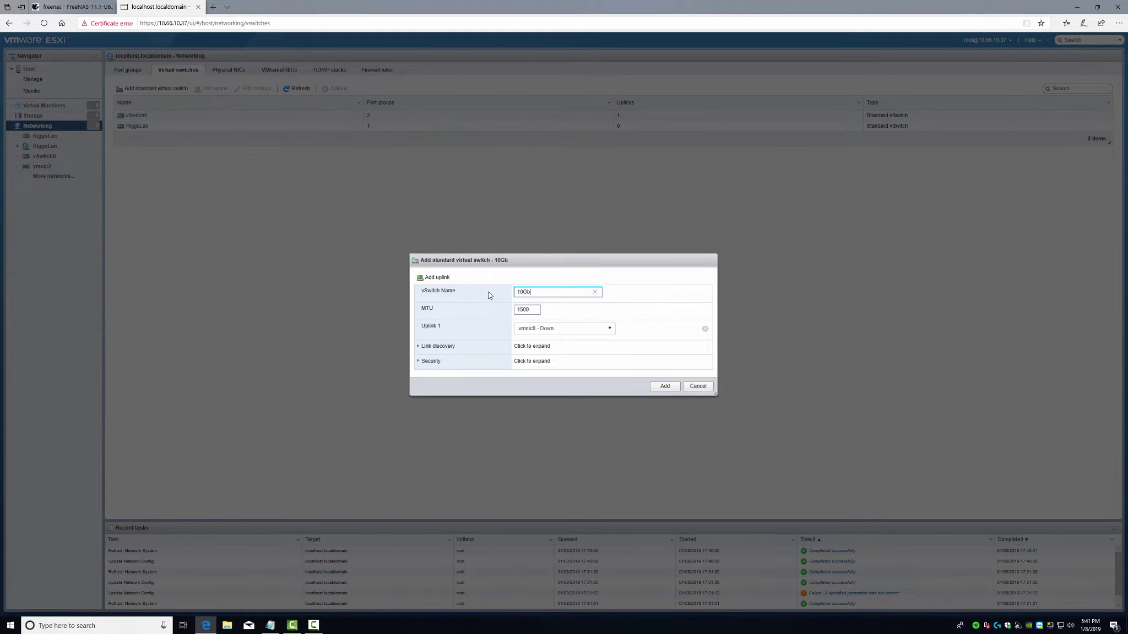
type("Gb")
left_click(571, 328)
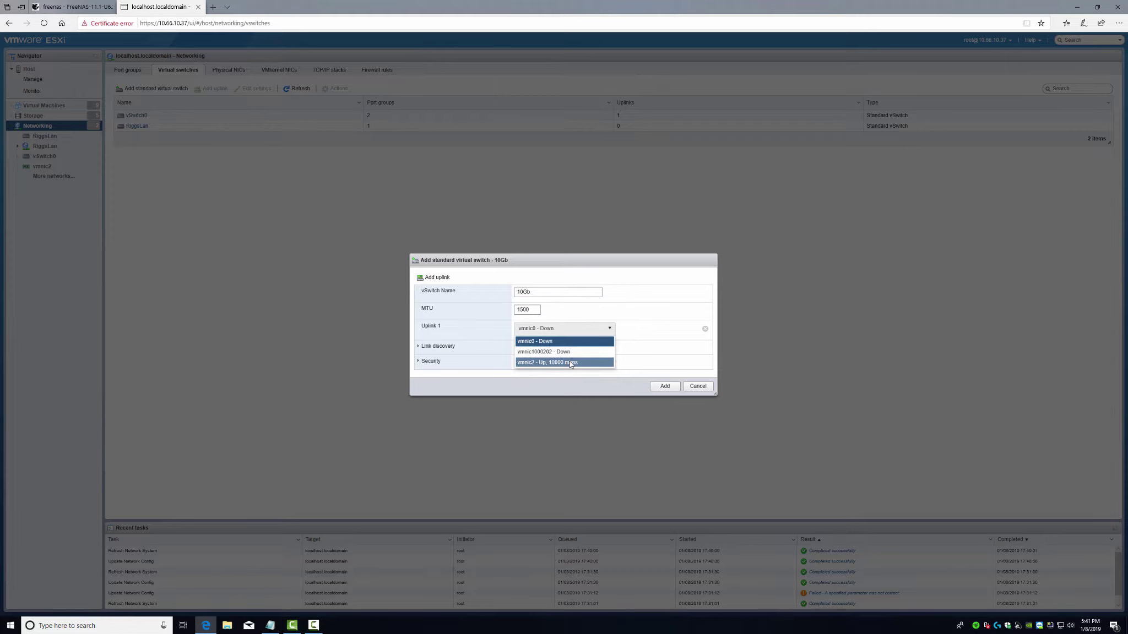
left_click(572, 365)
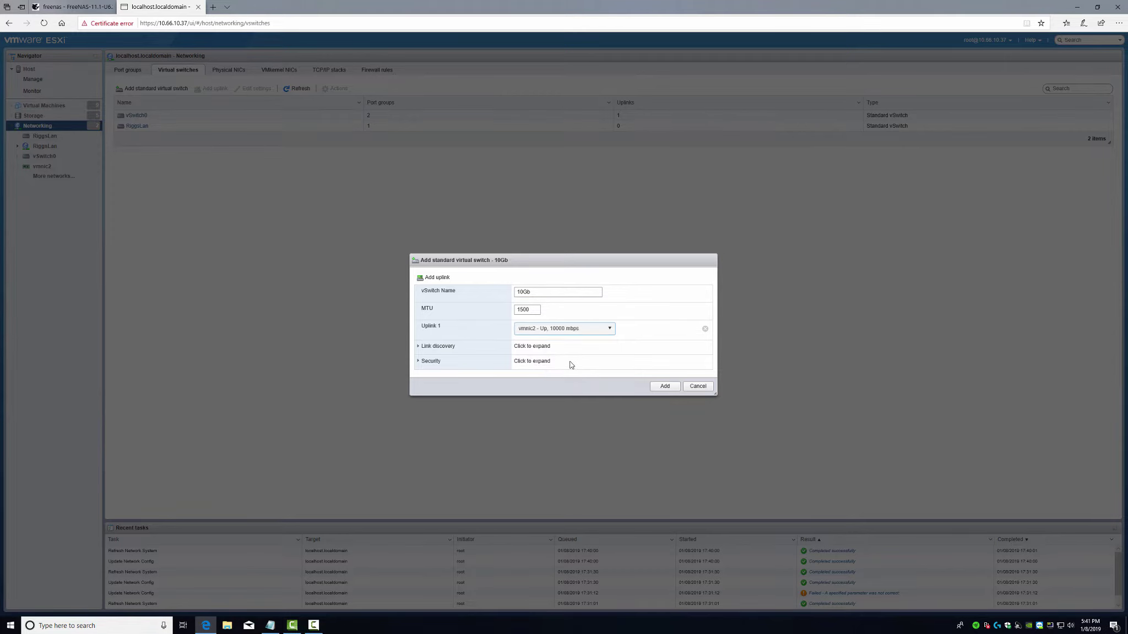
left_click(663, 388)
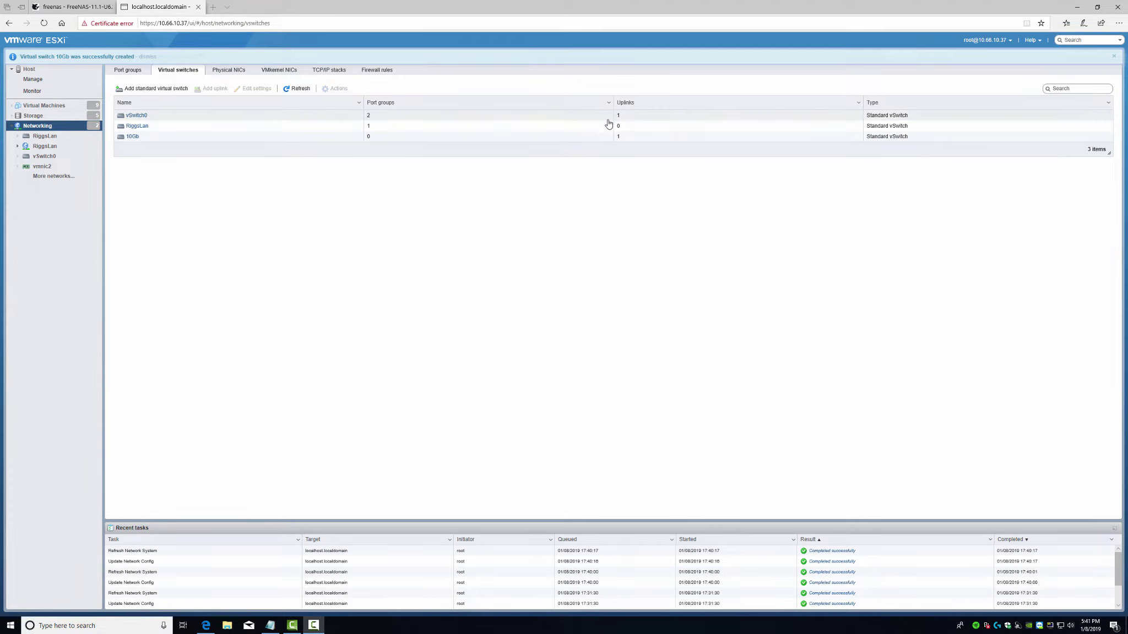
left_click(127, 70)
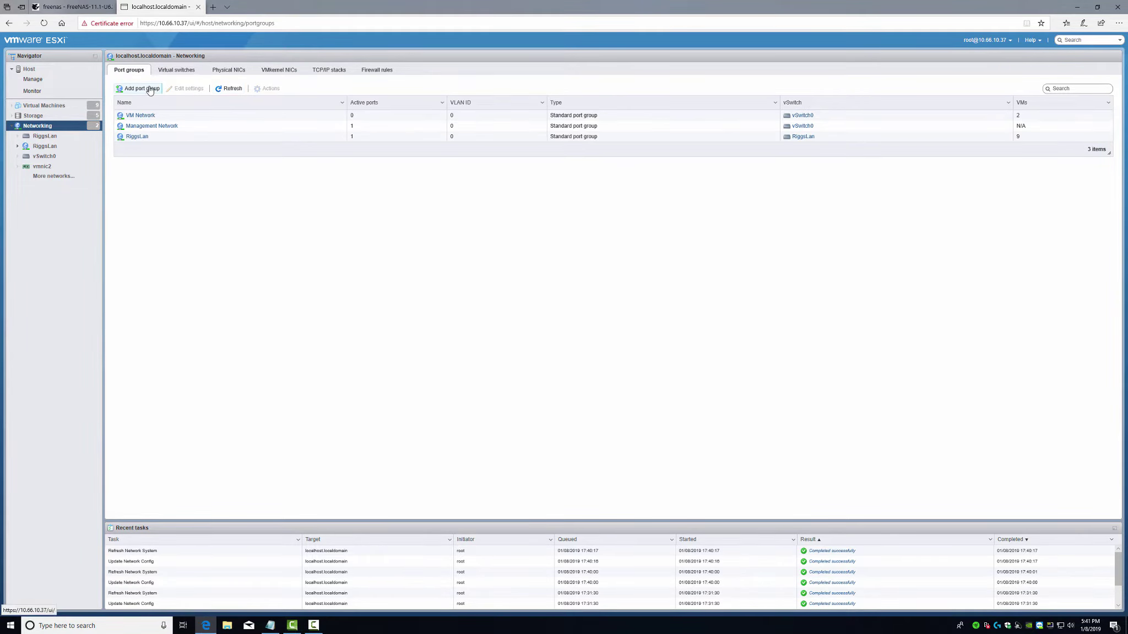
- Add a port group named 10Gb on the 10Gb virtual switch
left_click(142, 88)
left_click(462, 295)
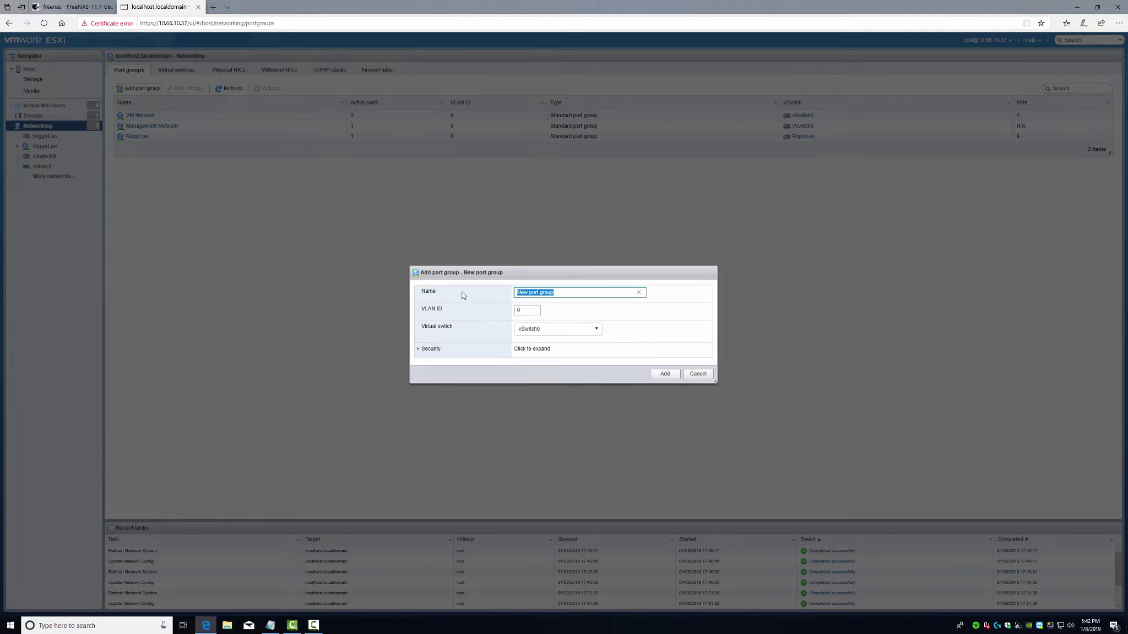
type("10Gb")
left_click(566, 330)
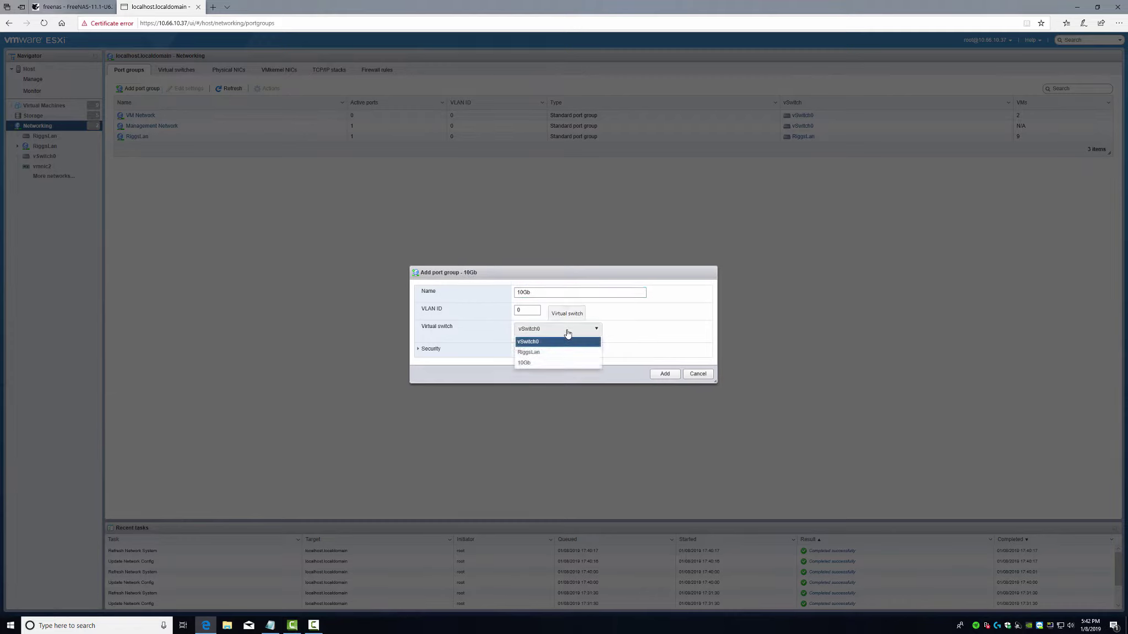
left_click(537, 364)
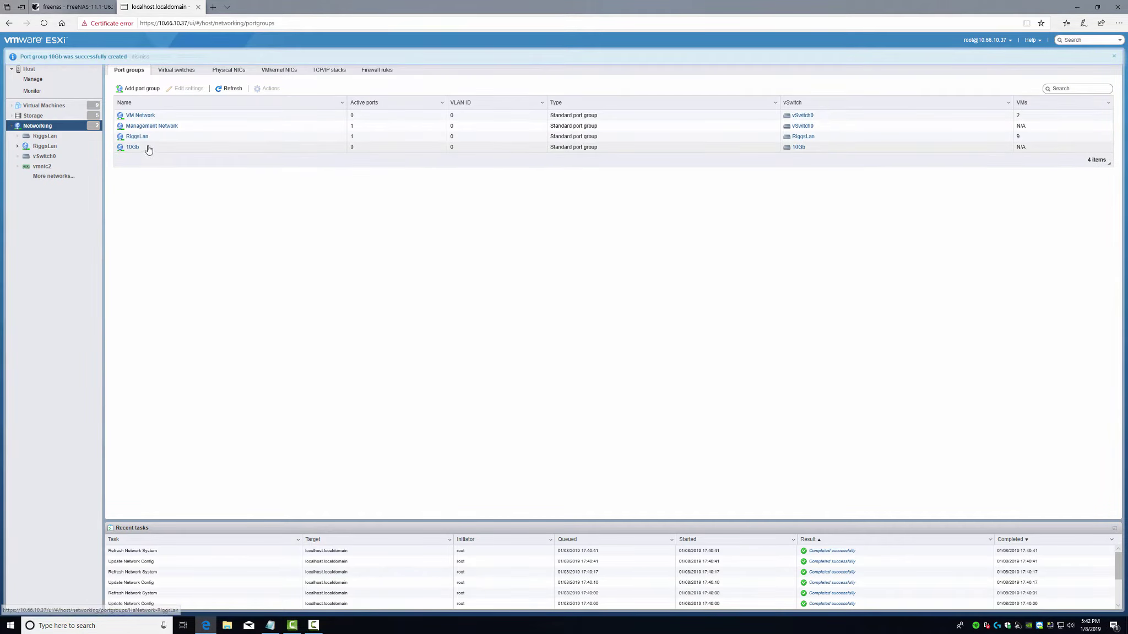
- Add a port group named '10Gb Management Network' on the 10Gb virtual switch
left_click(137, 89)
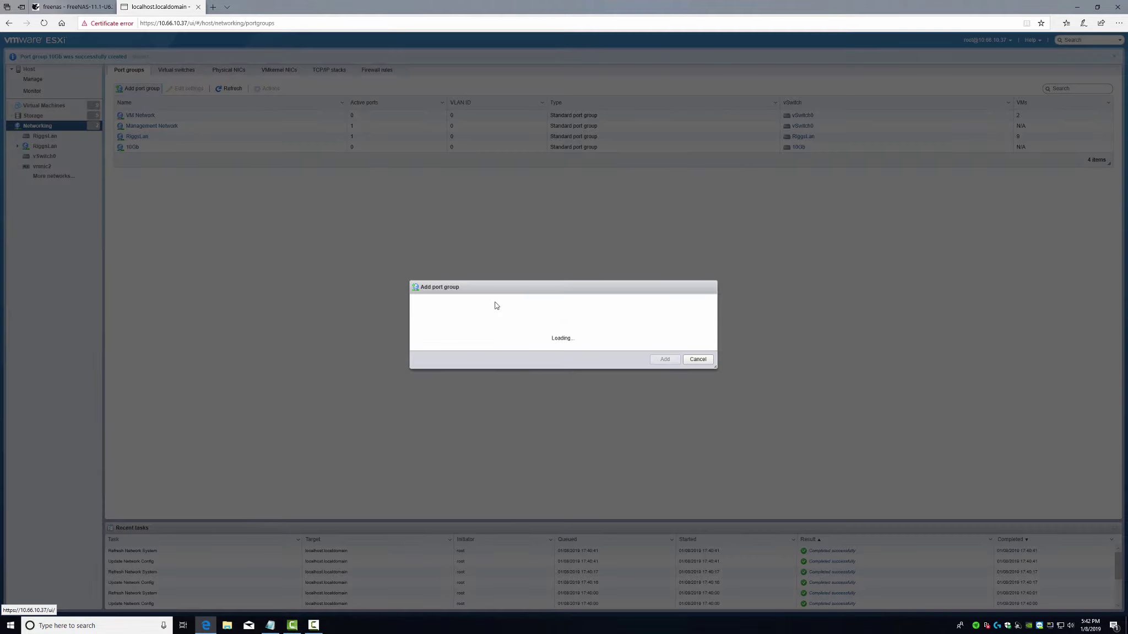
type("10")
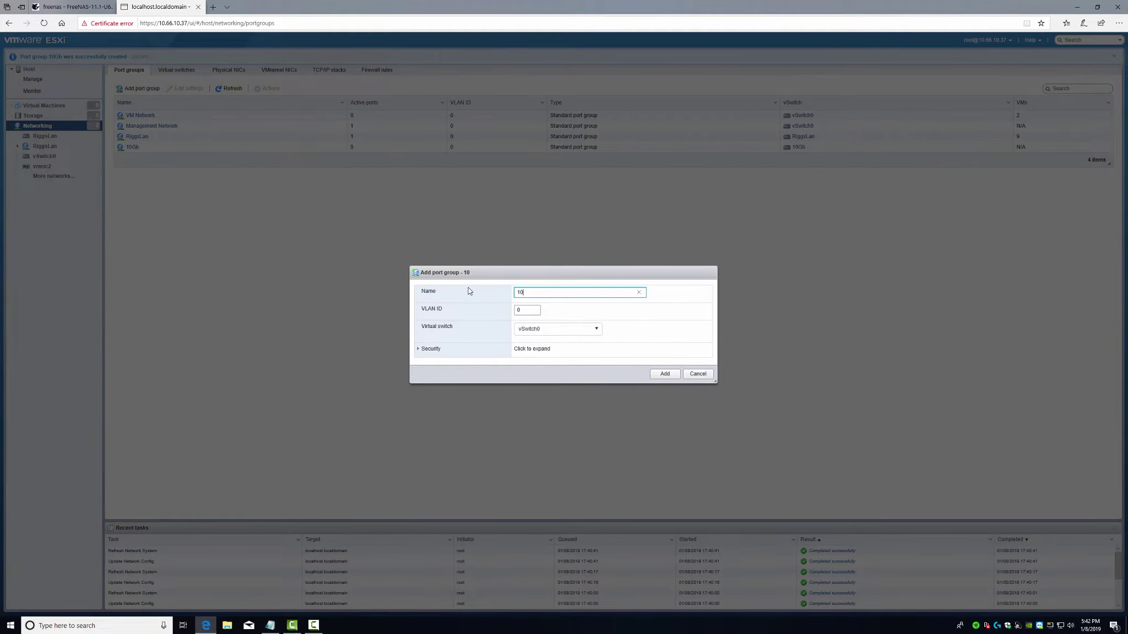
type("Gb")
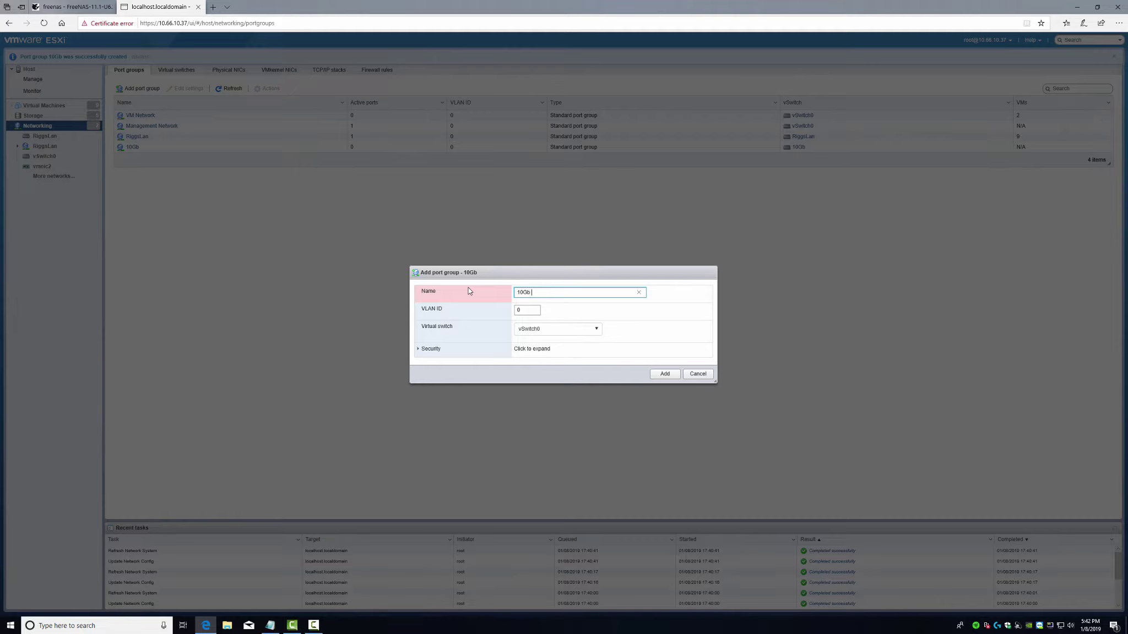
type(" Management Network")
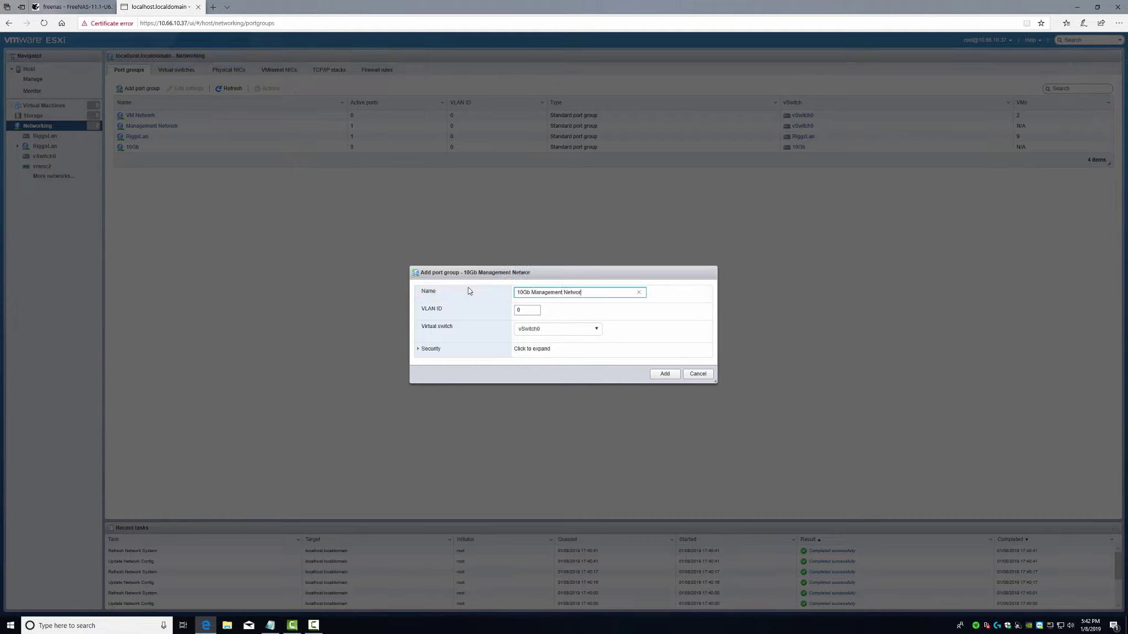
left_click(556, 329)
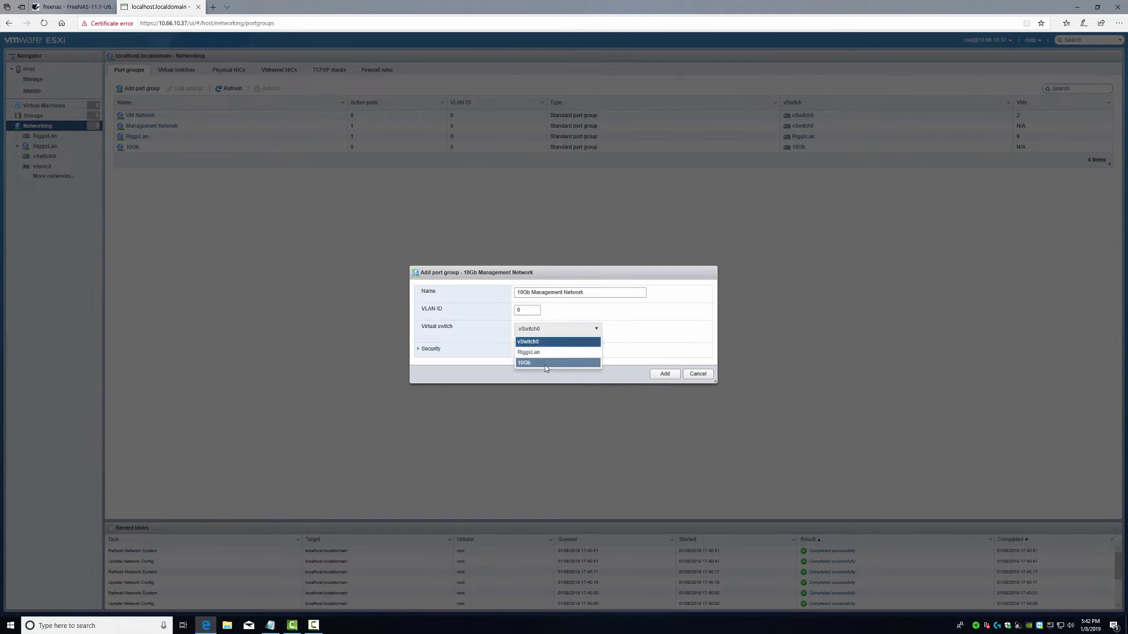
left_click(545, 363)
left_click(664, 375)
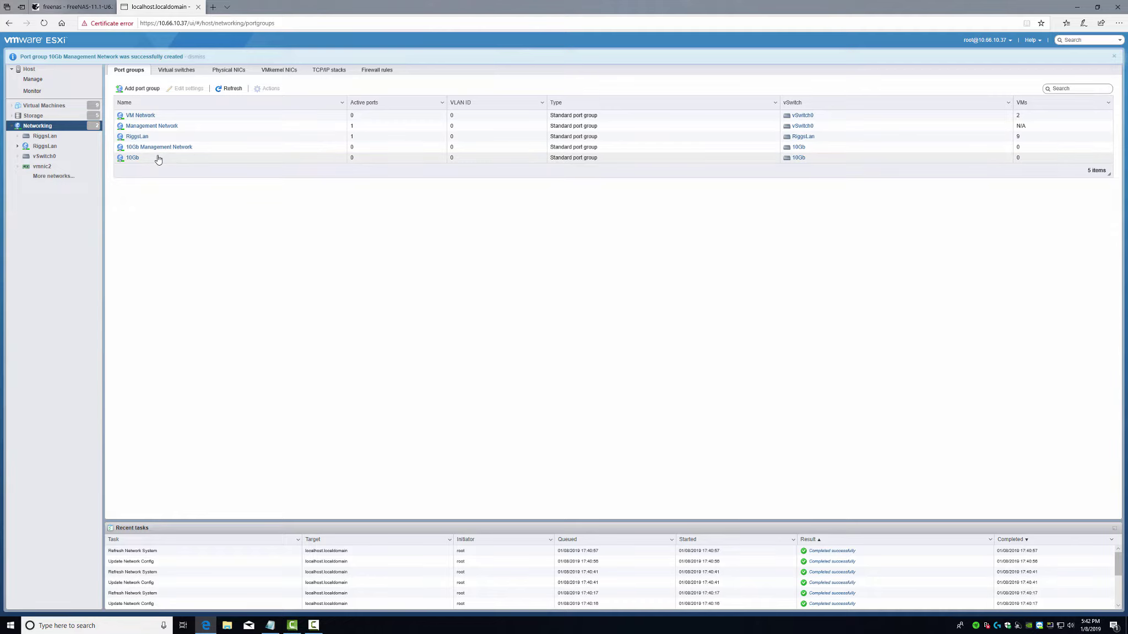
- Start a new VMkernel NIC on the 10Gb switch using static IPv4 addressing
left_click(277, 75)
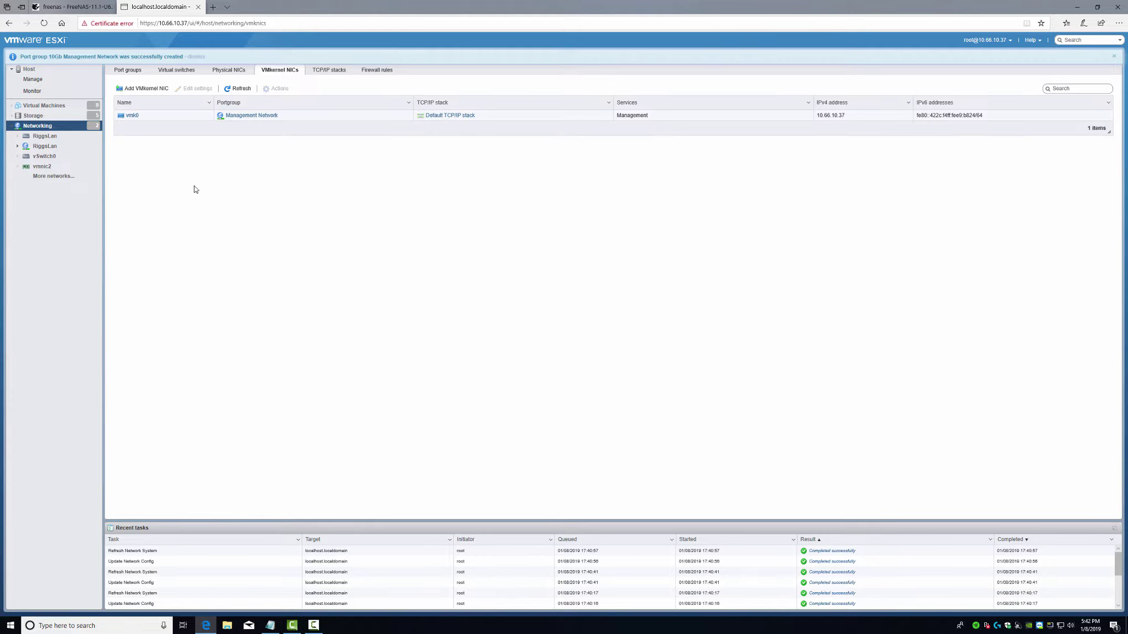
left_click(145, 88)
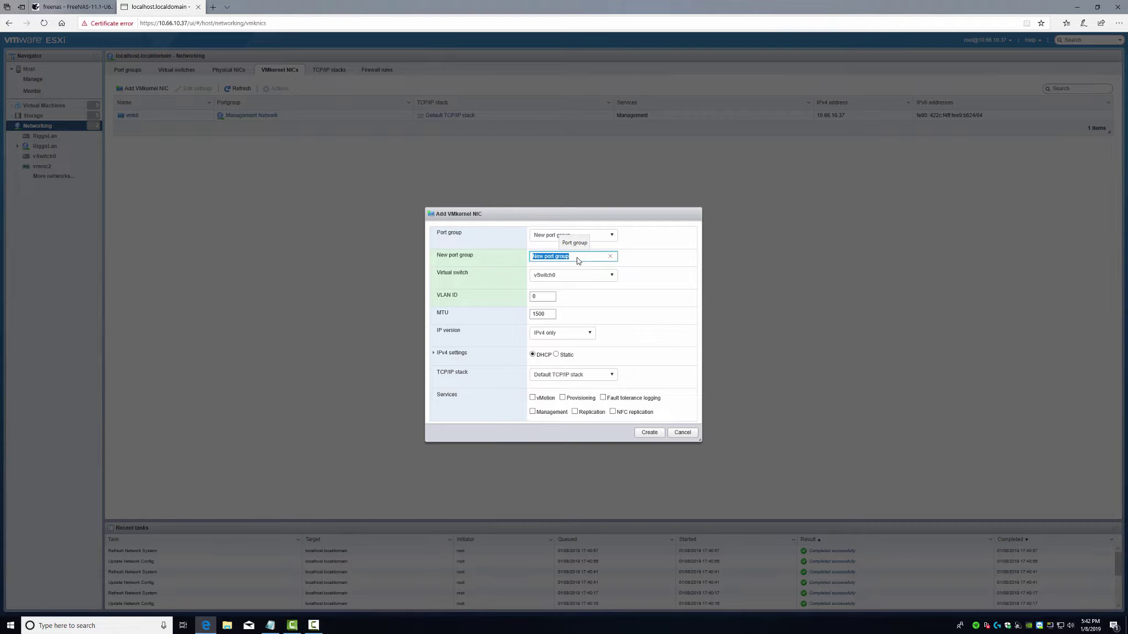
left_click(610, 275)
left_click(562, 311)
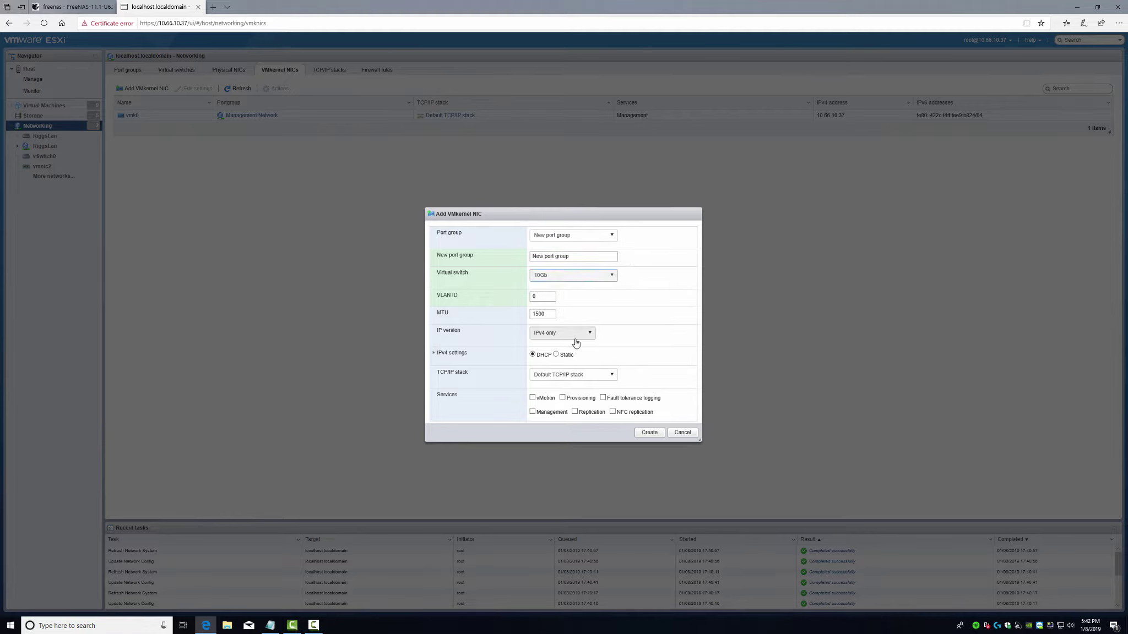
left_click(556, 355)
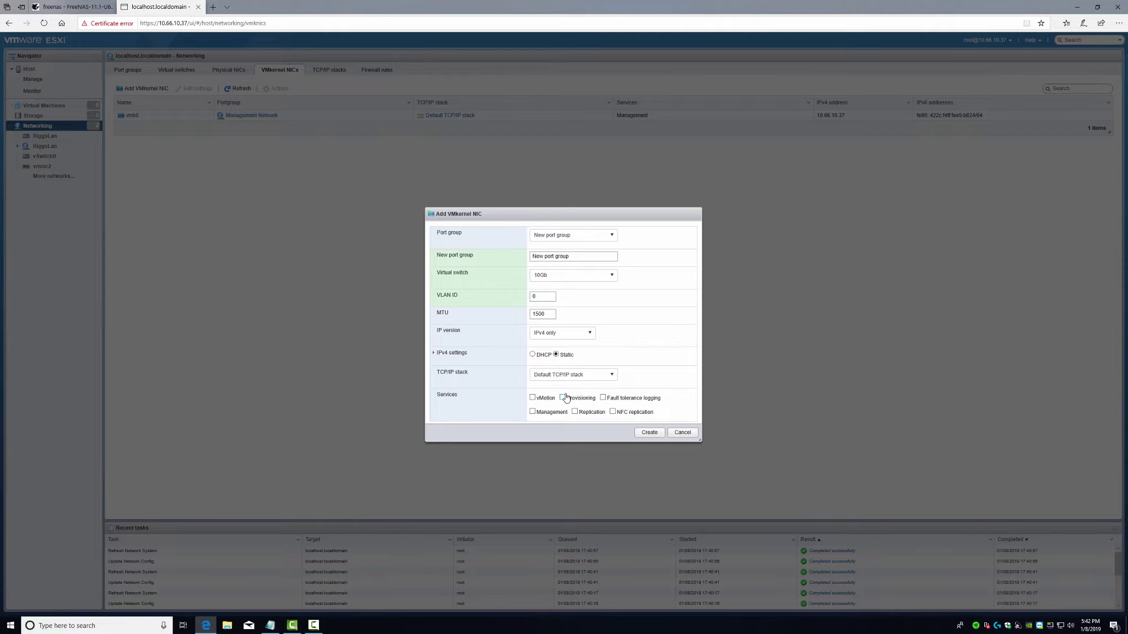
- Set the VMkernel NIC's port group to the existing 10Gb Management Network
left_click_drag(578, 254, 512, 255)
type("10Gb")
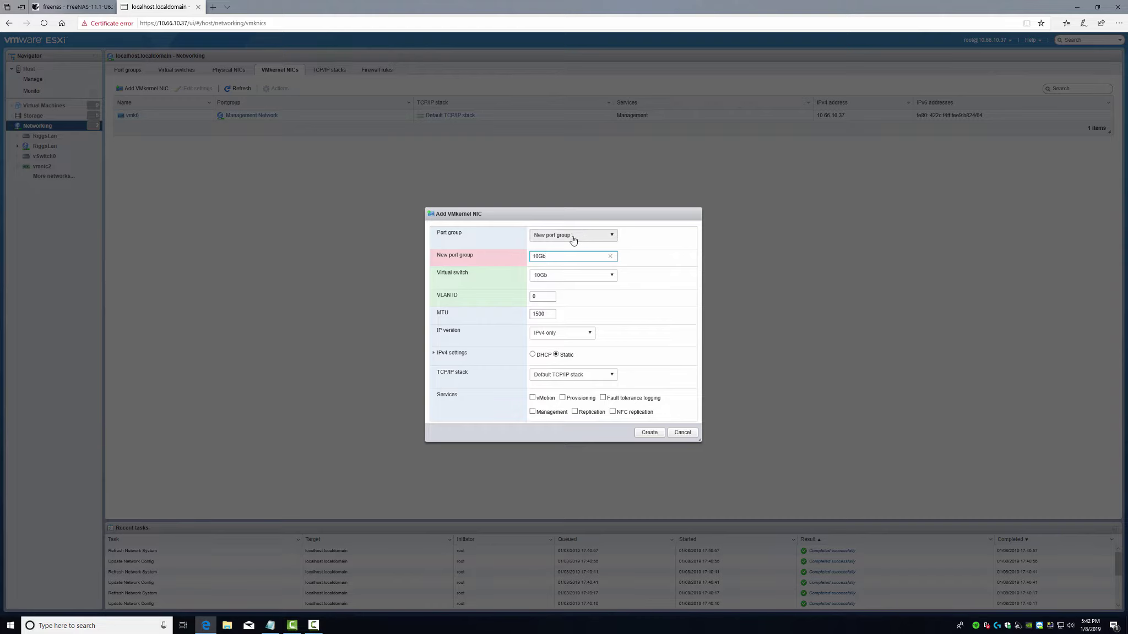
left_click(609, 257)
left_click(612, 235)
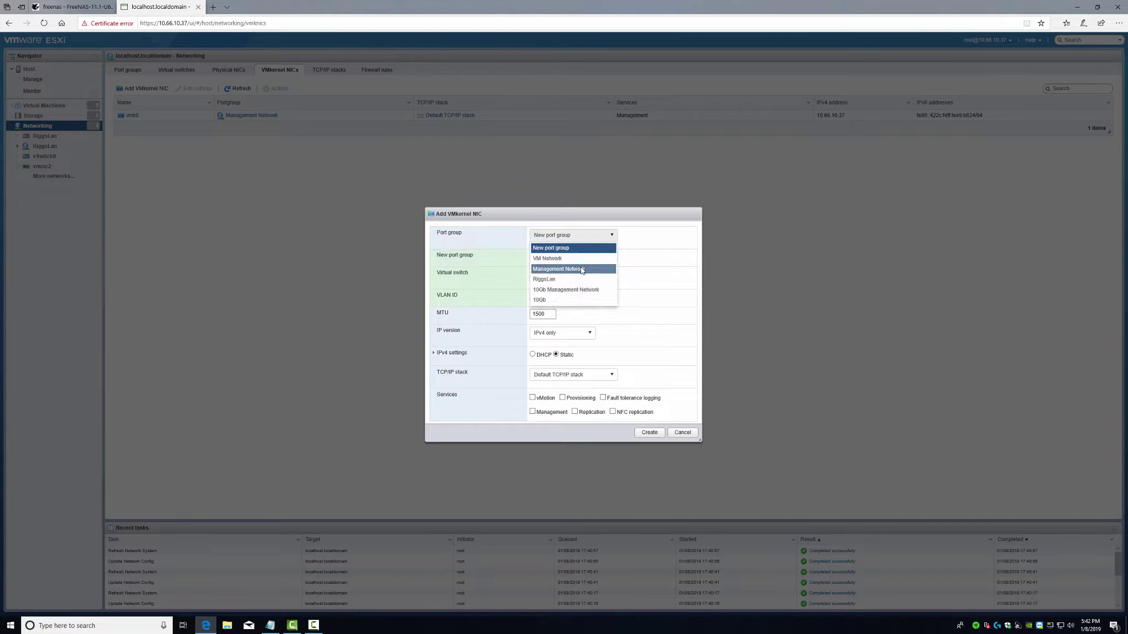
left_click(561, 300)
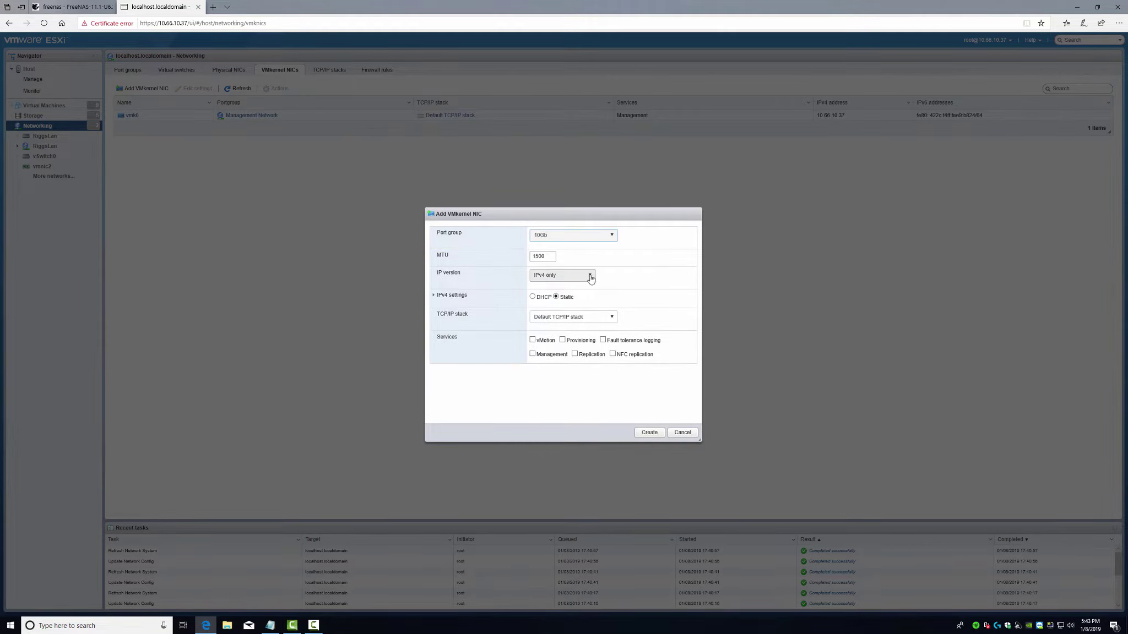
left_click(613, 237)
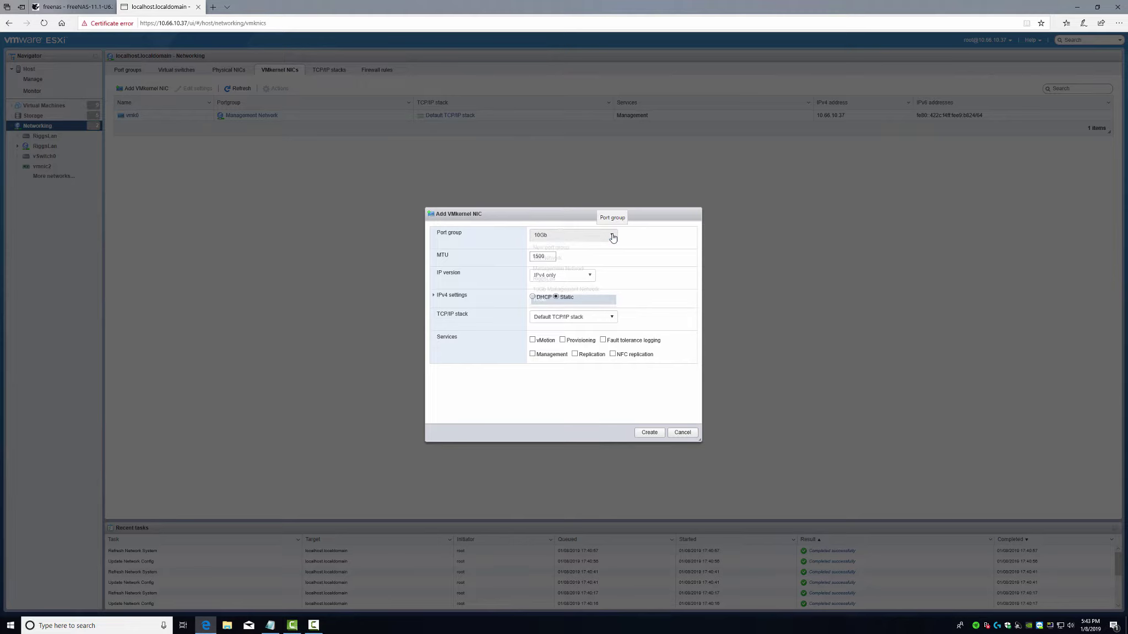
left_click(565, 290)
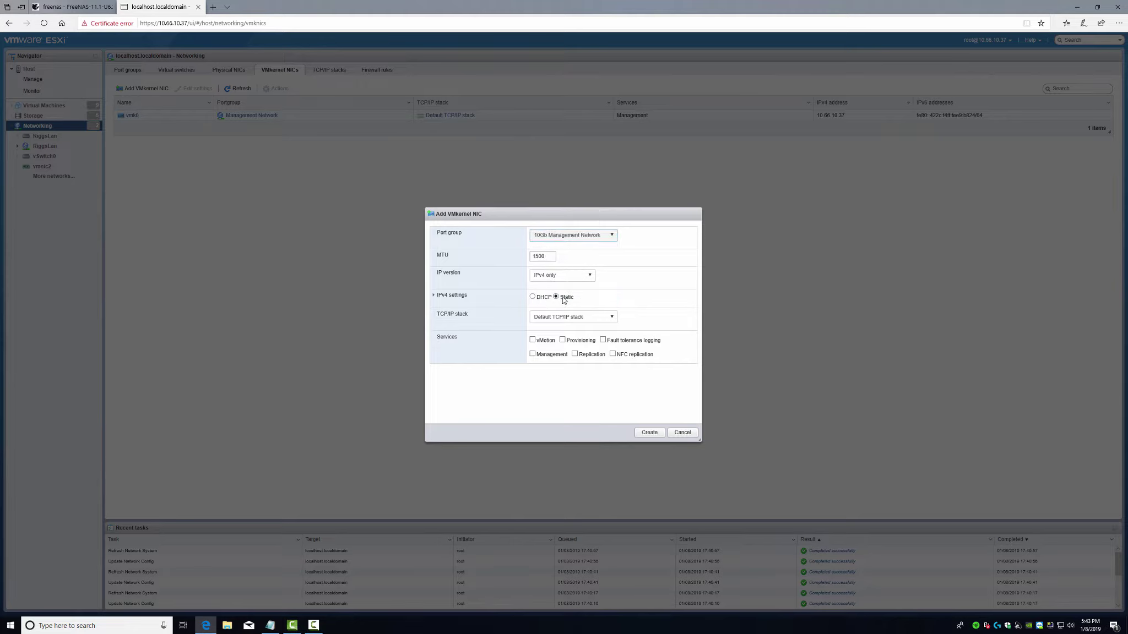
- Enter IPv4 address 10.66.5.1 with subnet mask 255.255.255.0 for the VMkernel NIC
left_click(434, 295)
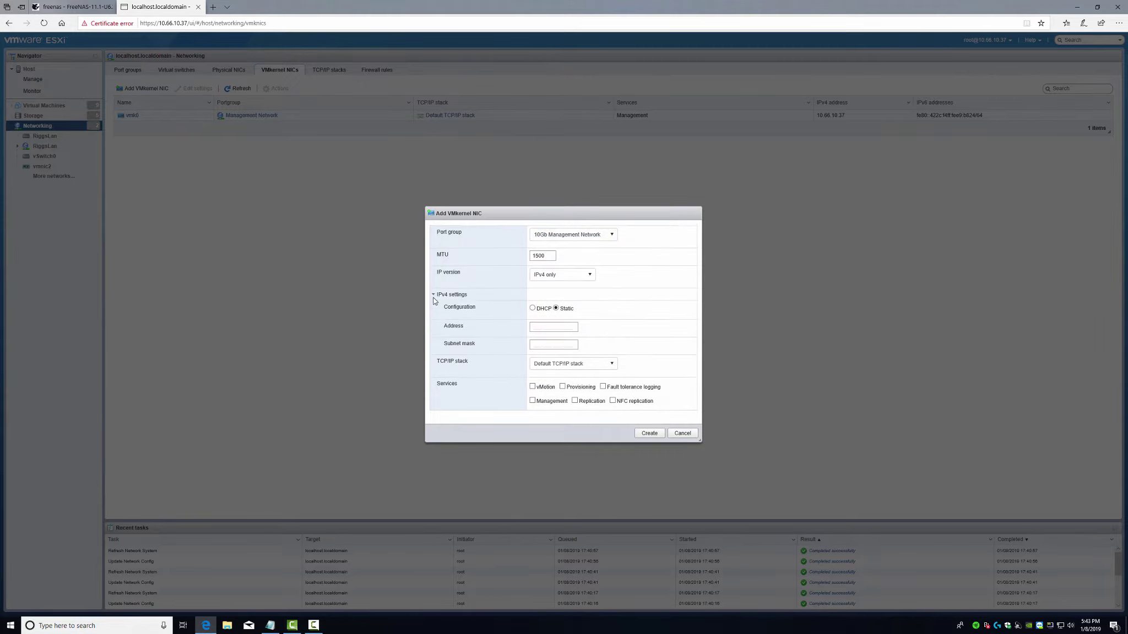
left_click(540, 327)
key("alt+Tab")
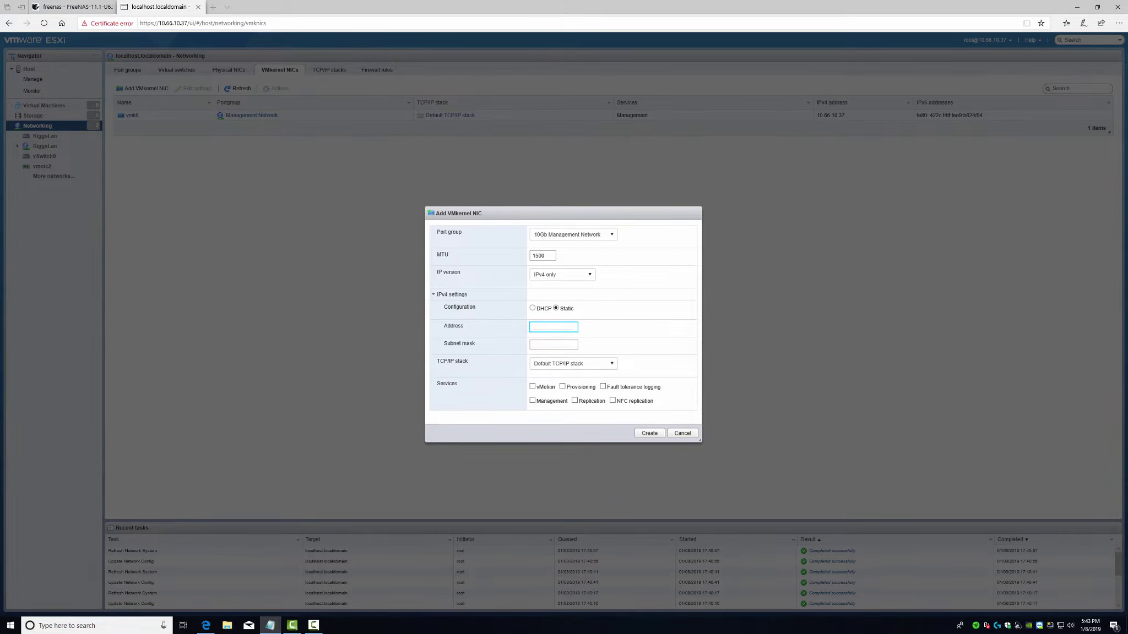
left_click(536, 329)
type("10.66.5.1")
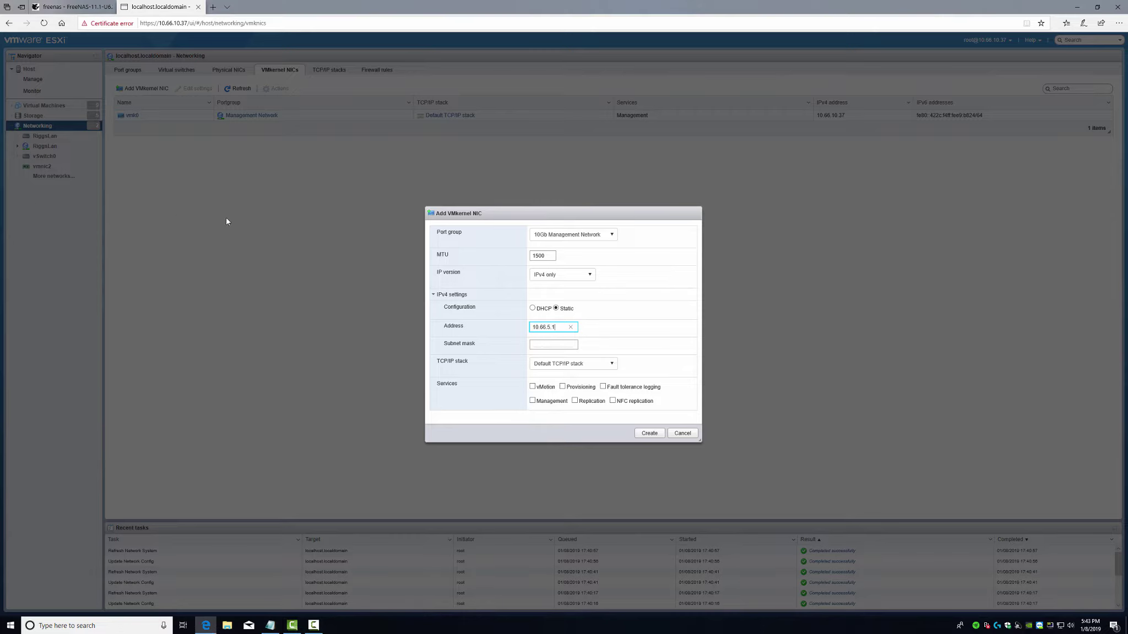
left_click(562, 345)
type("255.255.255.0")
- Enable Management, vMotion and Provisioning, create vmk1, review it, then return to FreeNAS
left_click(532, 401)
left_click(533, 387)
left_click(562, 388)
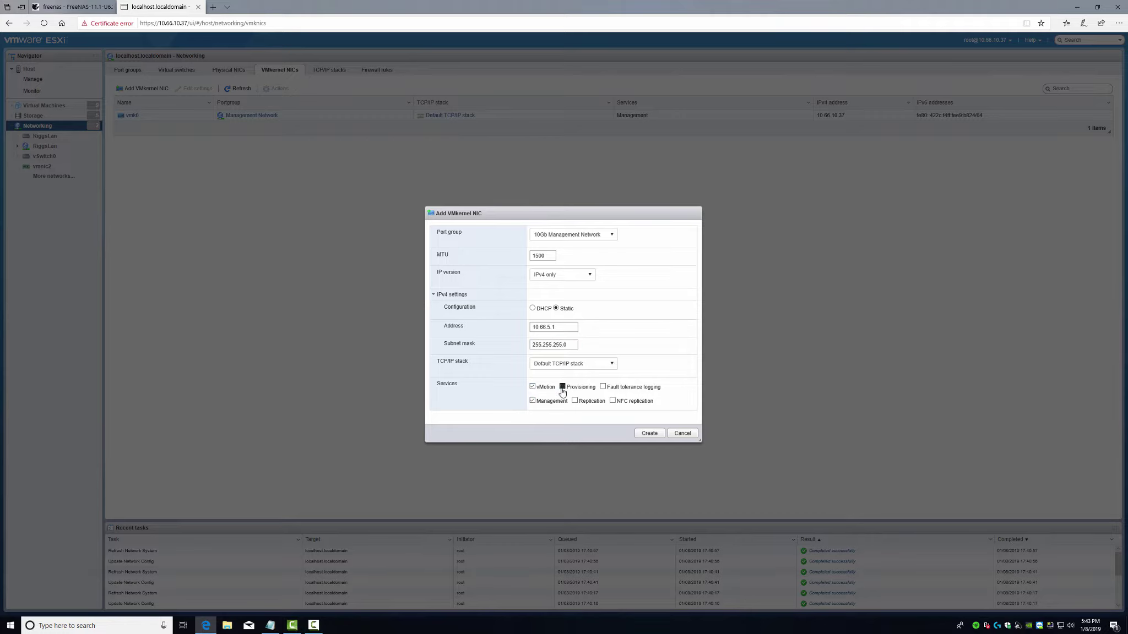
left_click(649, 434)
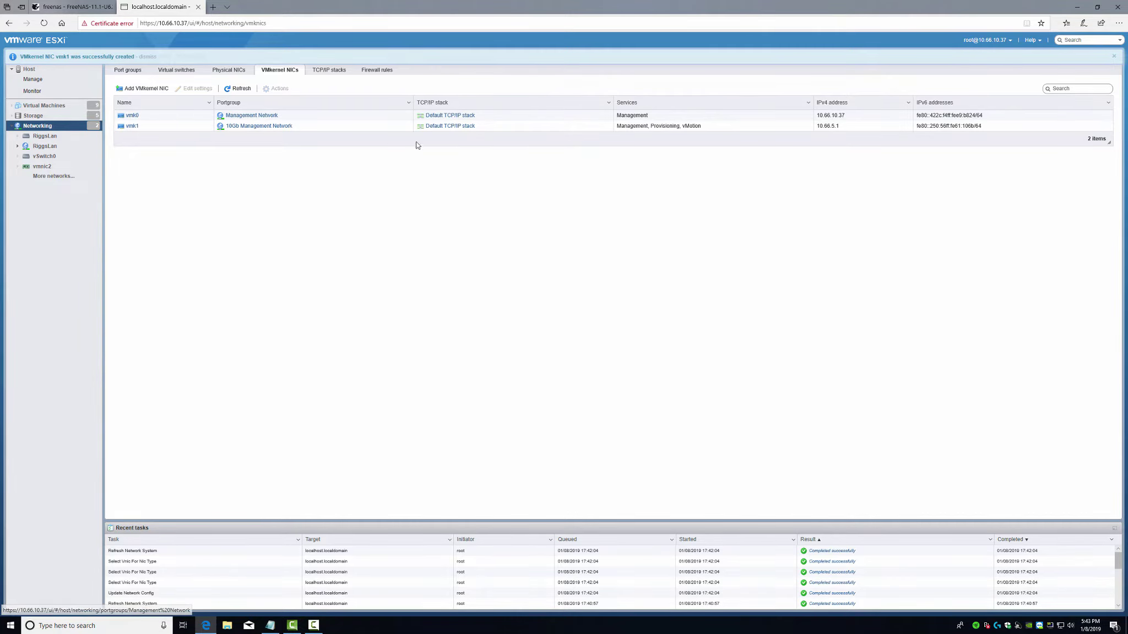
left_click(132, 126)
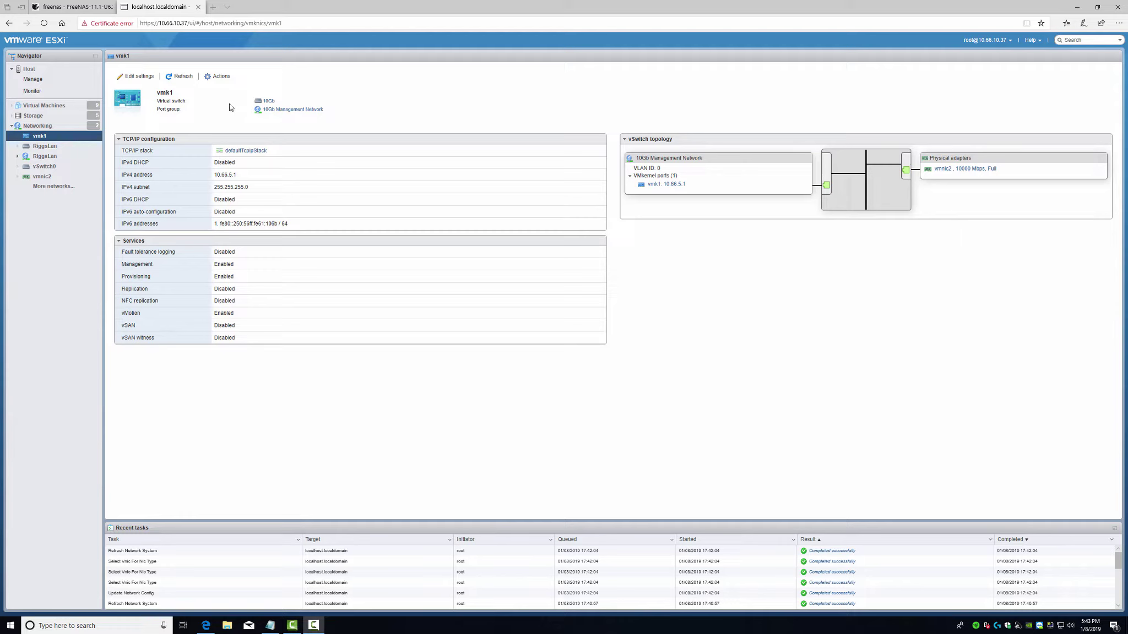
left_click(65, 8)
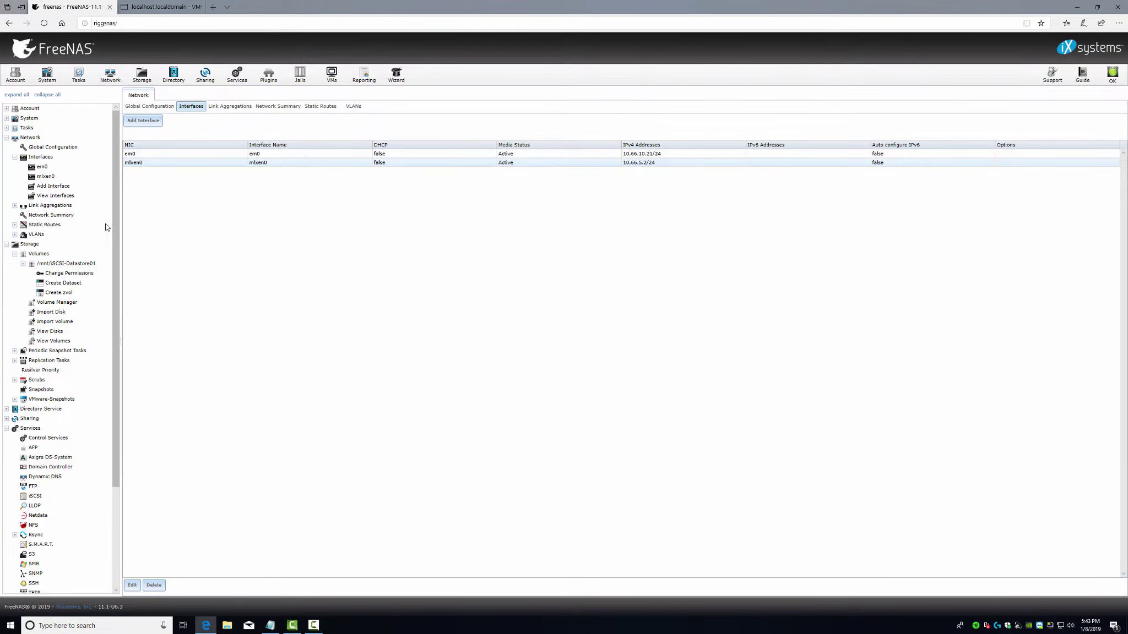
- Destroy the iSCSI-Datastore01 zvol from the storage volumes table
left_click(76, 264)
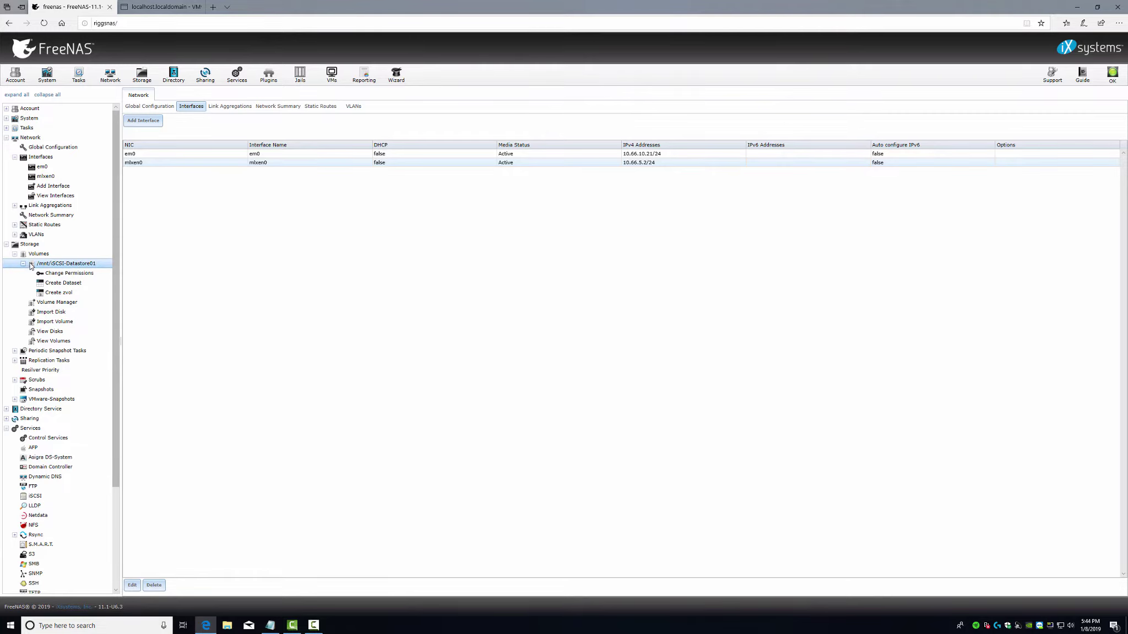
left_click(26, 254)
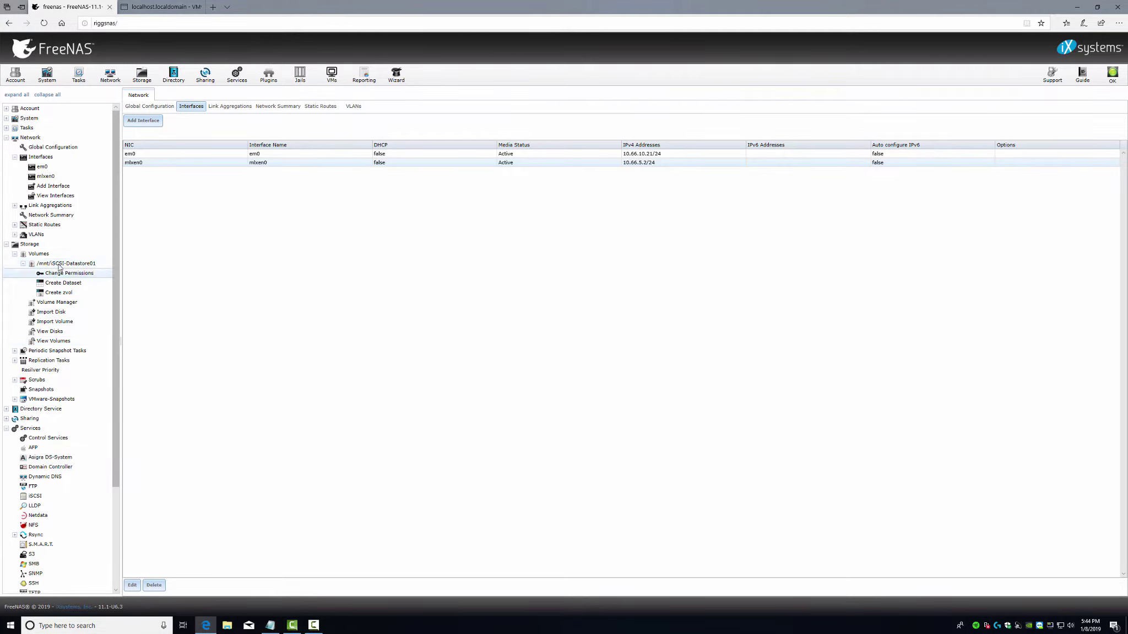
left_click(50, 341)
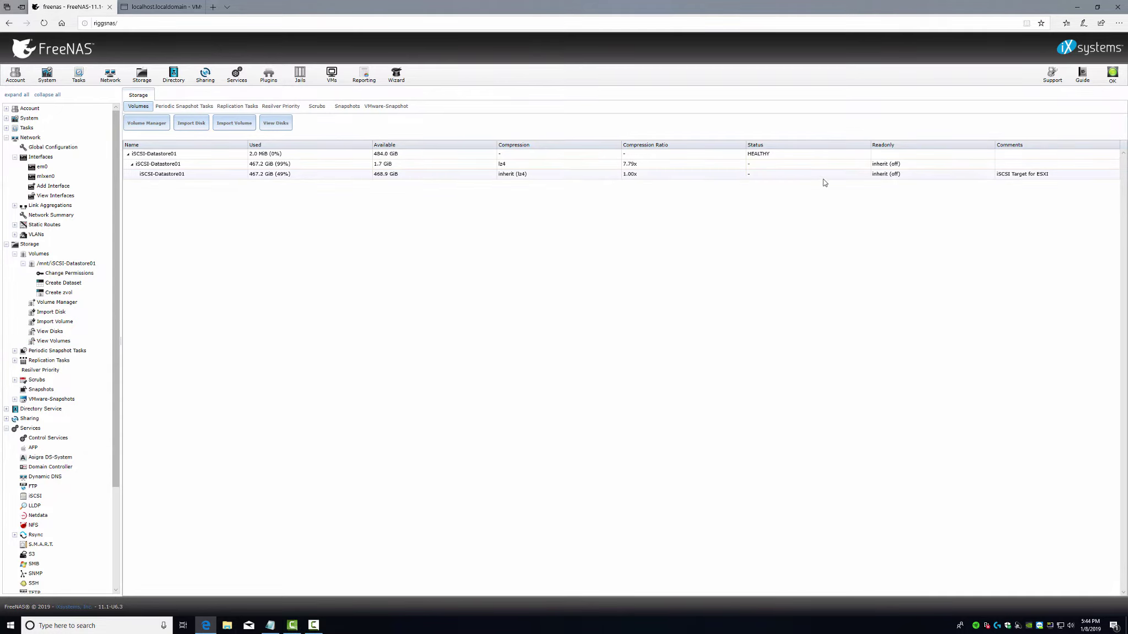
left_click(197, 174)
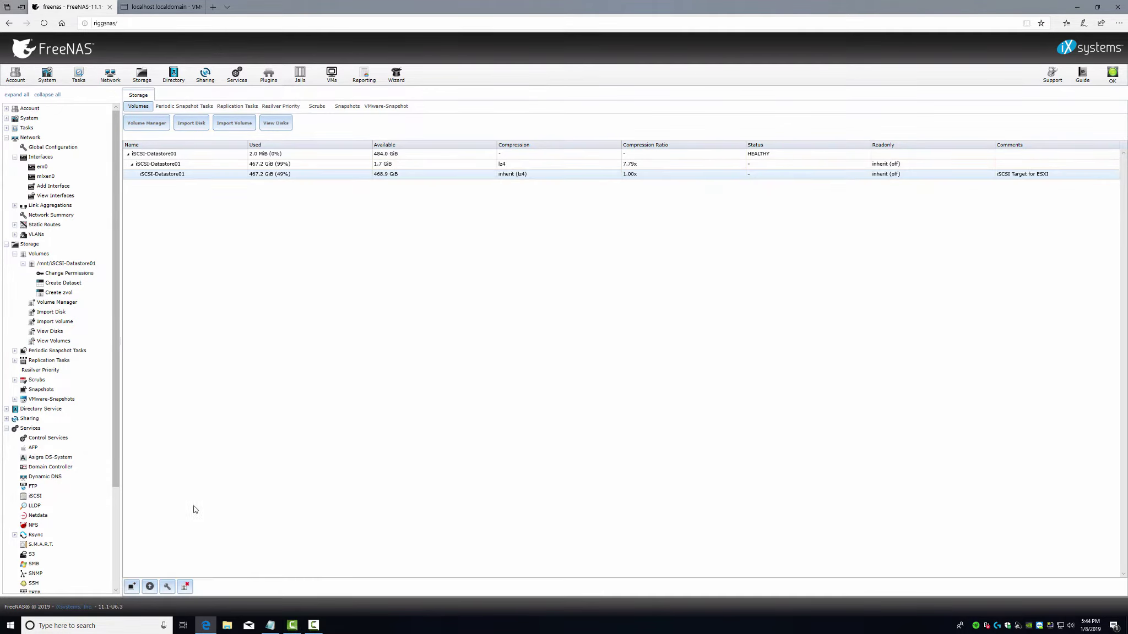
left_click(186, 587)
left_click(485, 337)
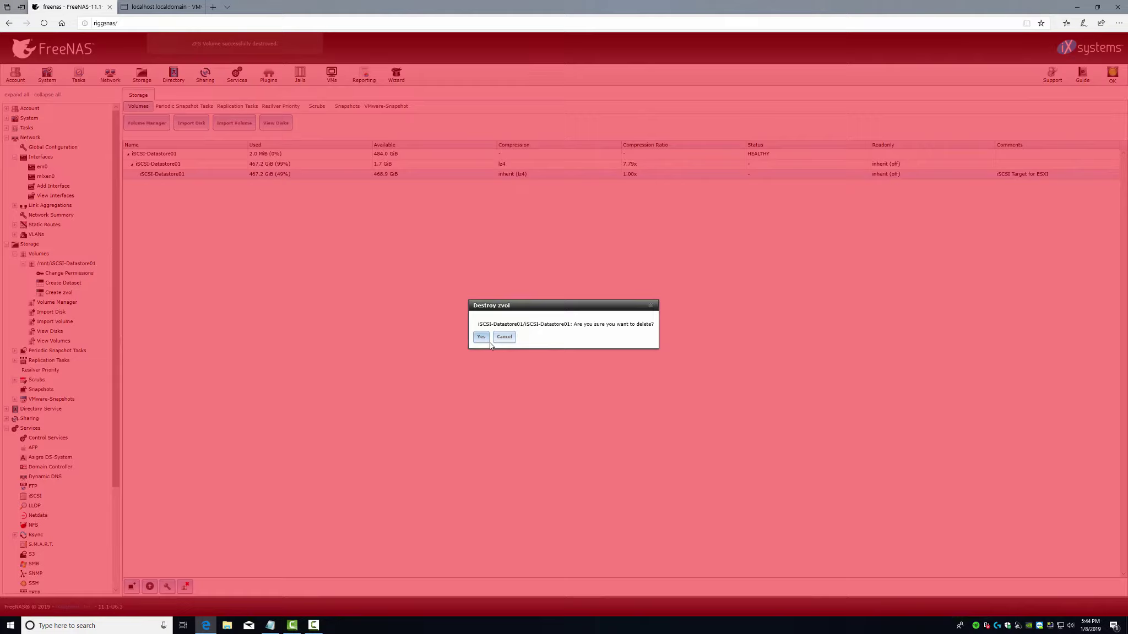
- Destroy the iSCSI-Datastore01 dataset
left_click(165, 164)
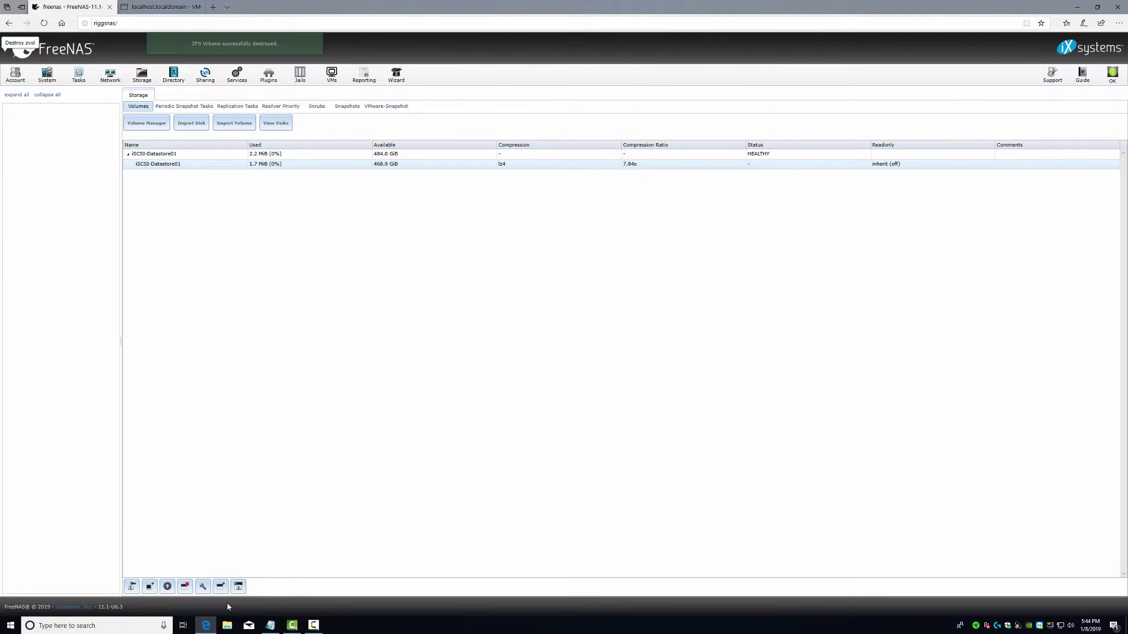
left_click(186, 587)
left_click(494, 344)
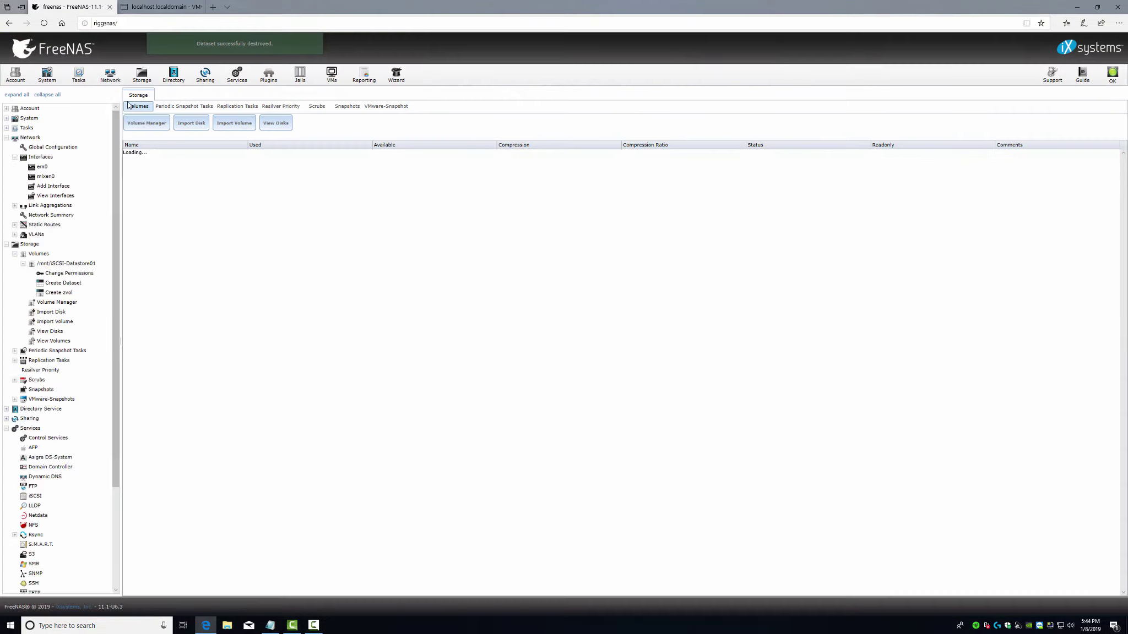
- Detach the iSCSI-Datastore01 pool
left_click(156, 154)
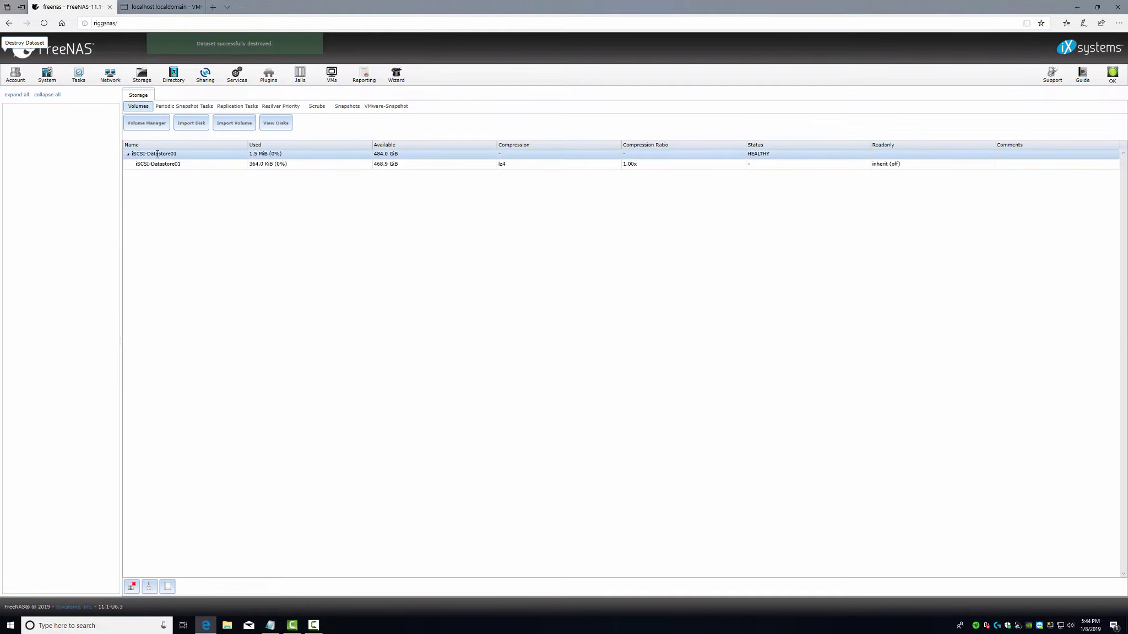
left_click(134, 587)
left_click(495, 351)
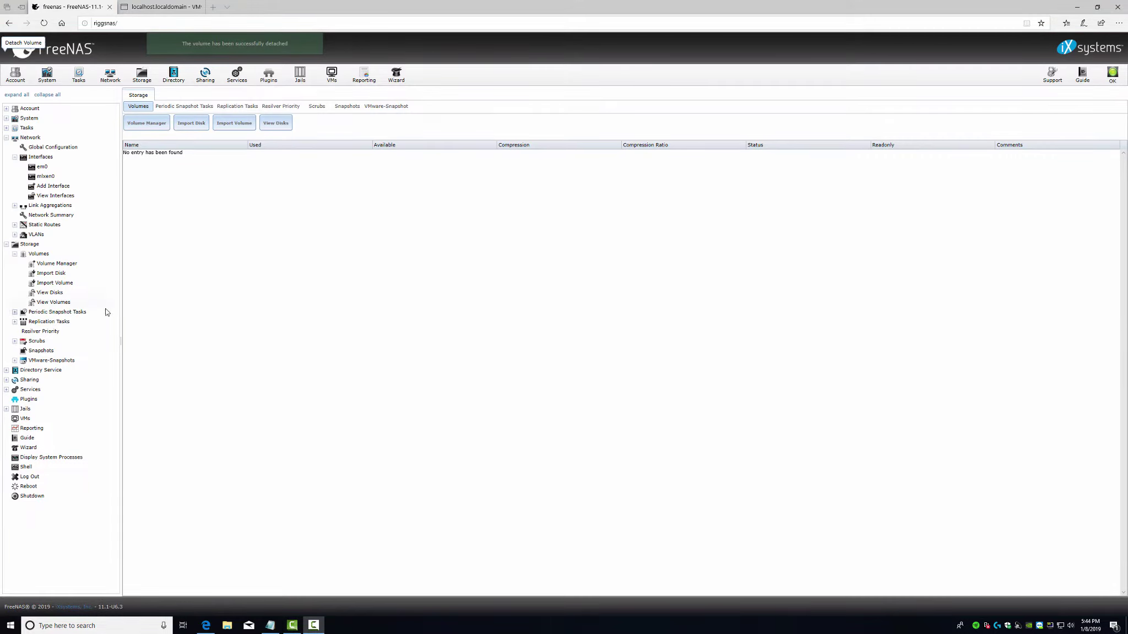
- Review the physical disks ada0, ada1 and ada2 in the disk list
left_click(50, 293)
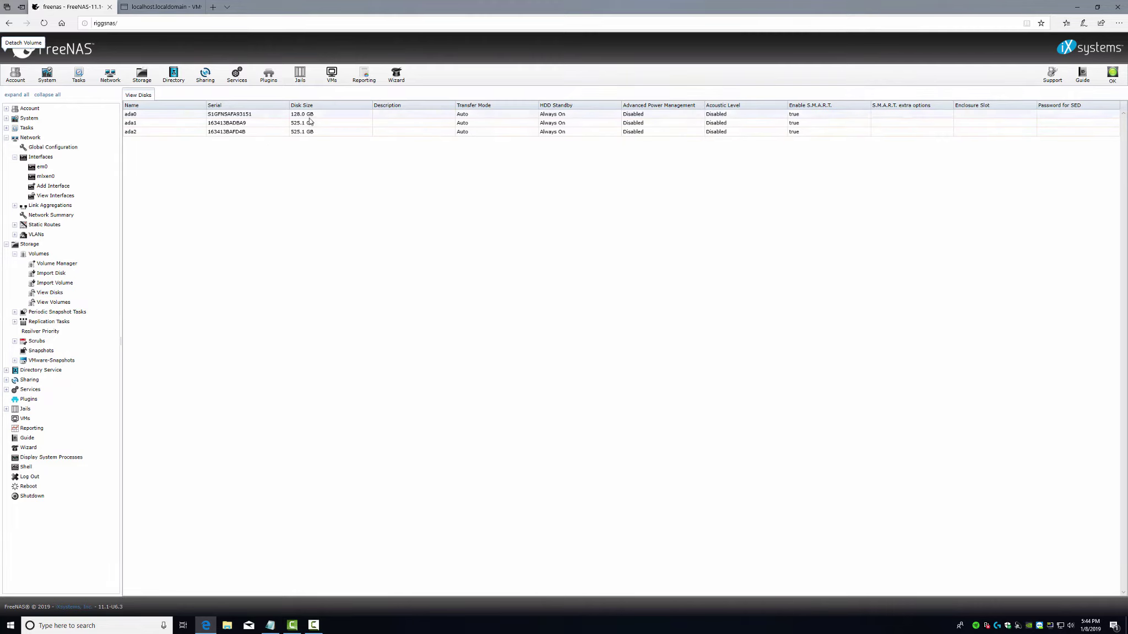
left_click(301, 114)
left_click(292, 123)
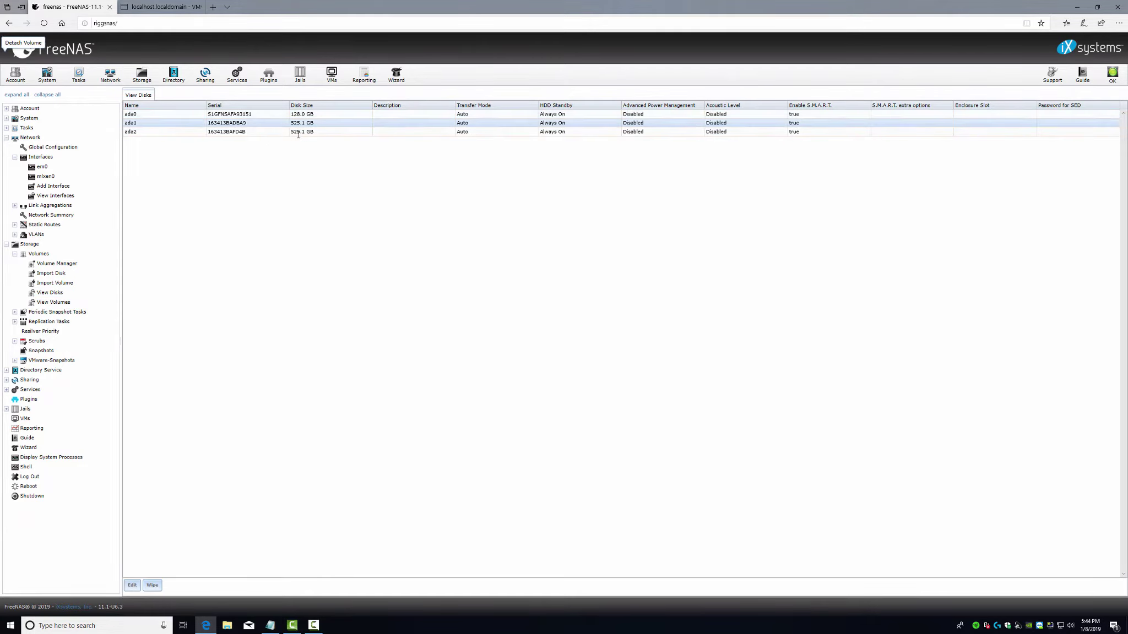
left_click(292, 132)
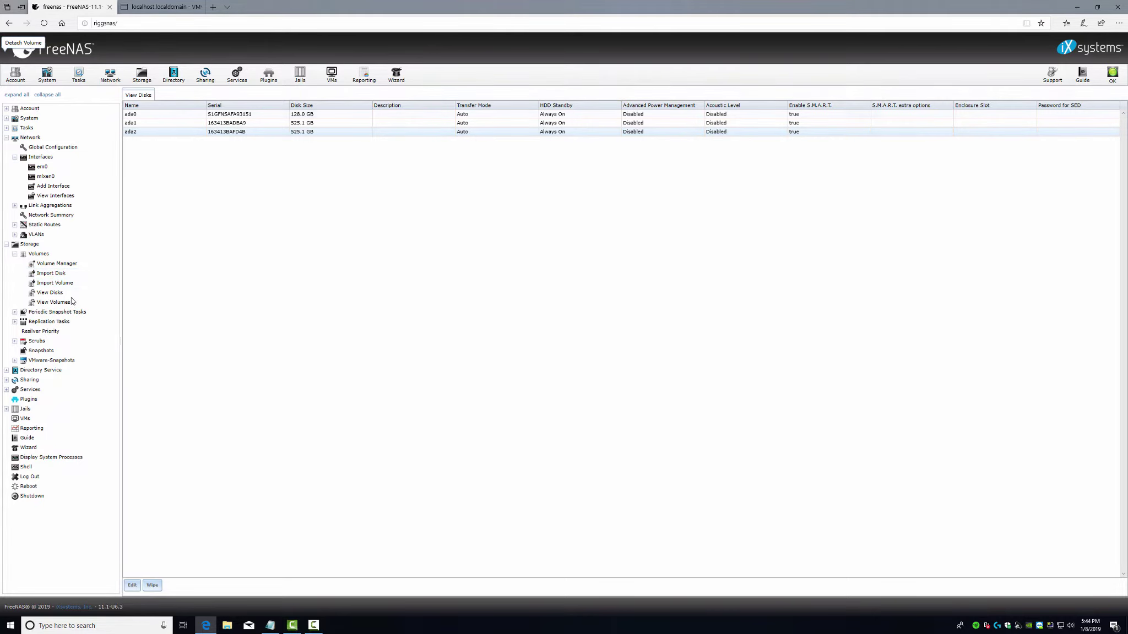
left_click(137, 125)
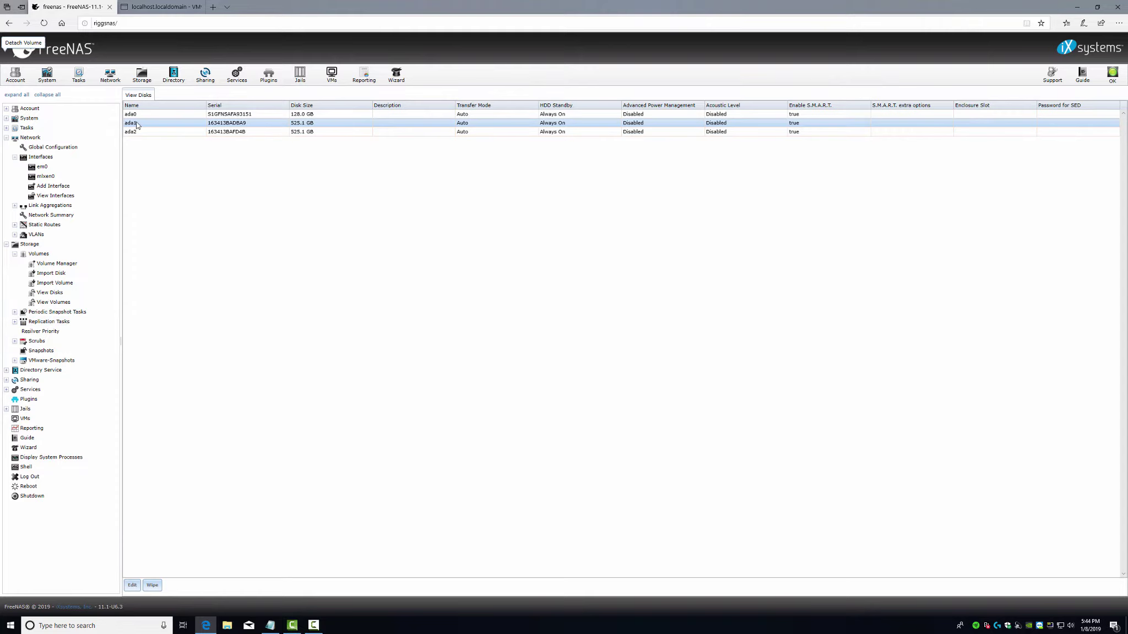
- Try creating volume iSCSI-Datastore01 with one 525.1 GB disk in Volume Manager
left_click(53, 264)
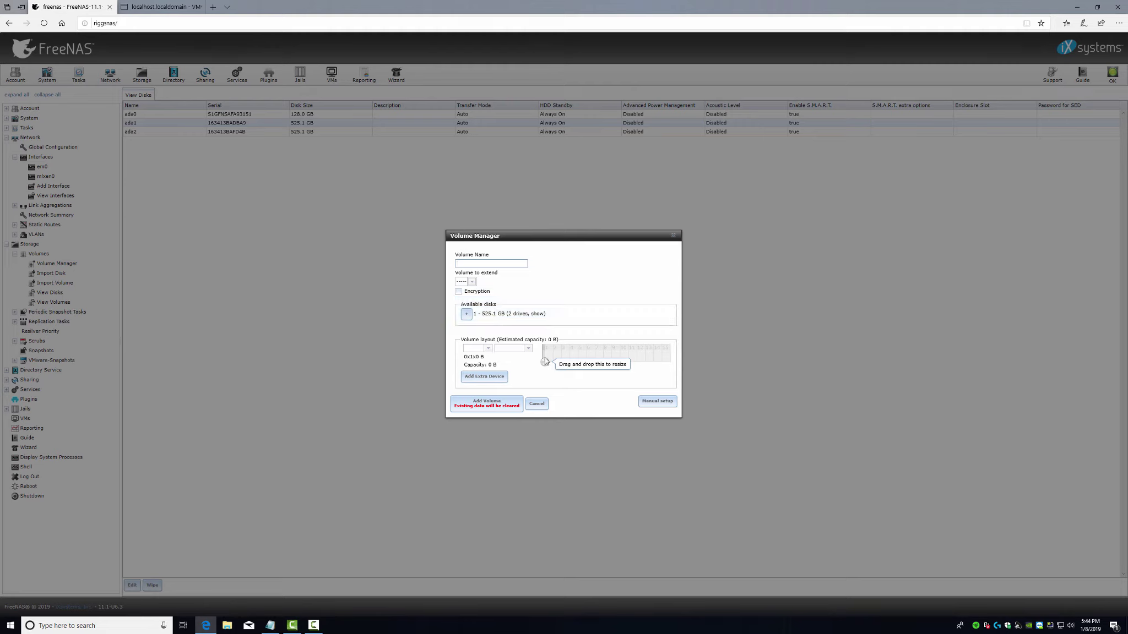
mouse_move(545, 362)
left_mouse_down()
mouse_move(602, 356)
mouse_move(566, 363)
left_mouse_up()
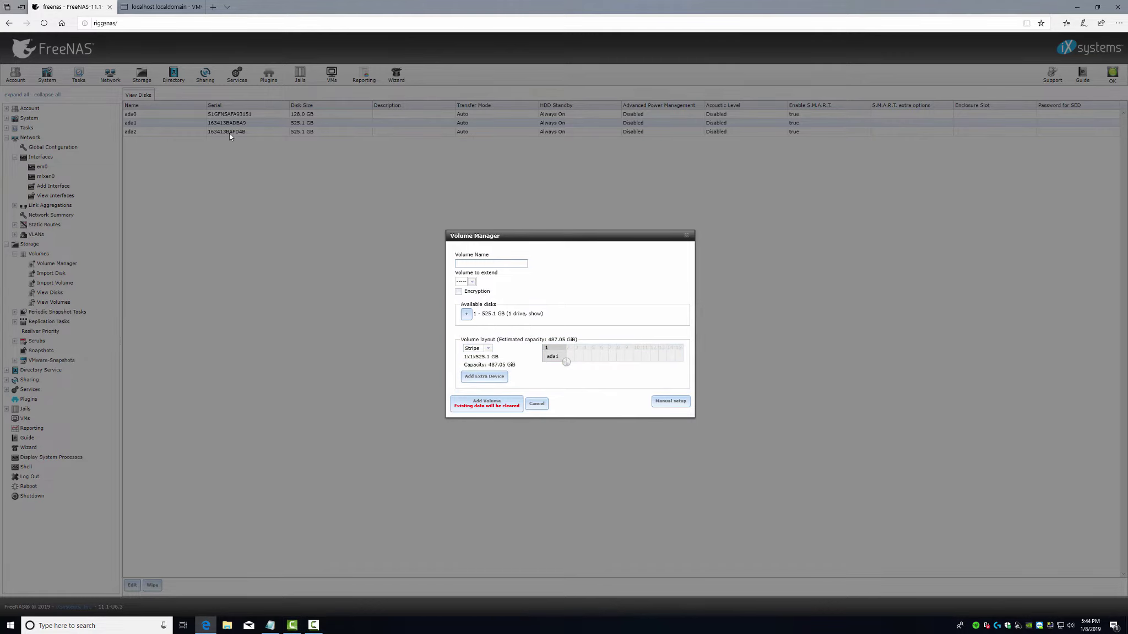
left_click(476, 265)
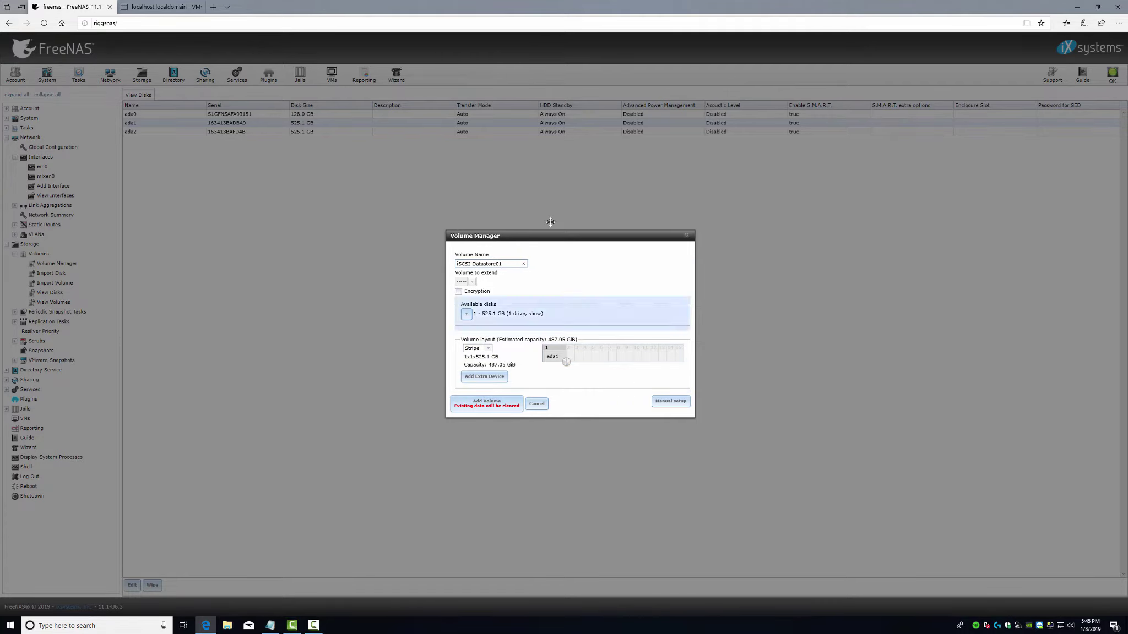
left_click(486, 403)
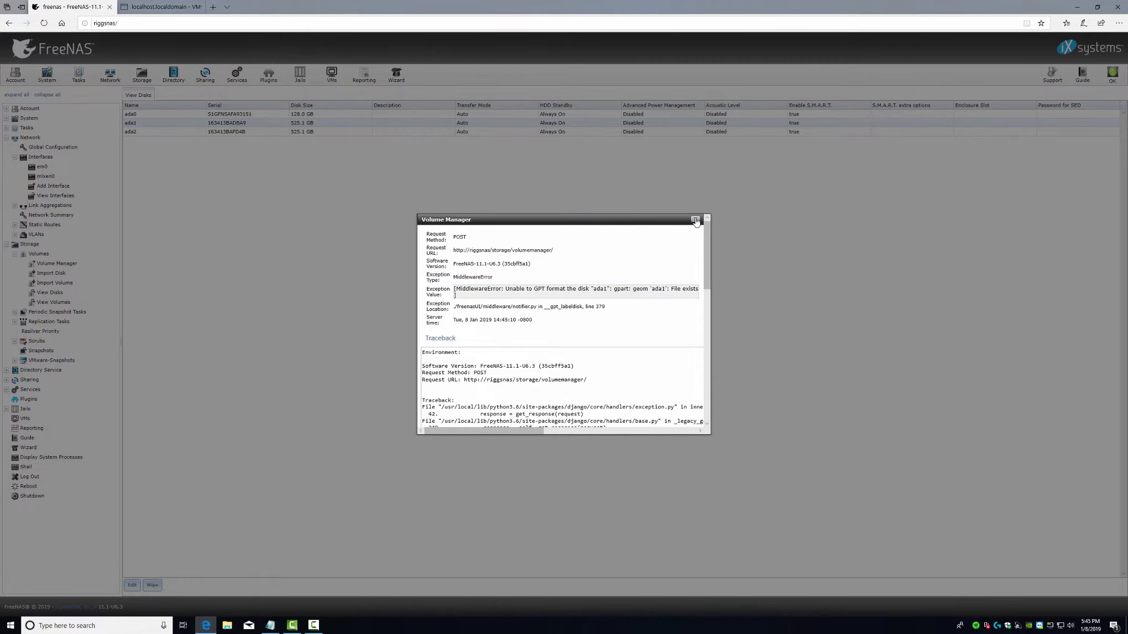
- Retry volume iSCSI-Datastore01 as a mirror of both 525.1 GB disks
left_click(695, 219)
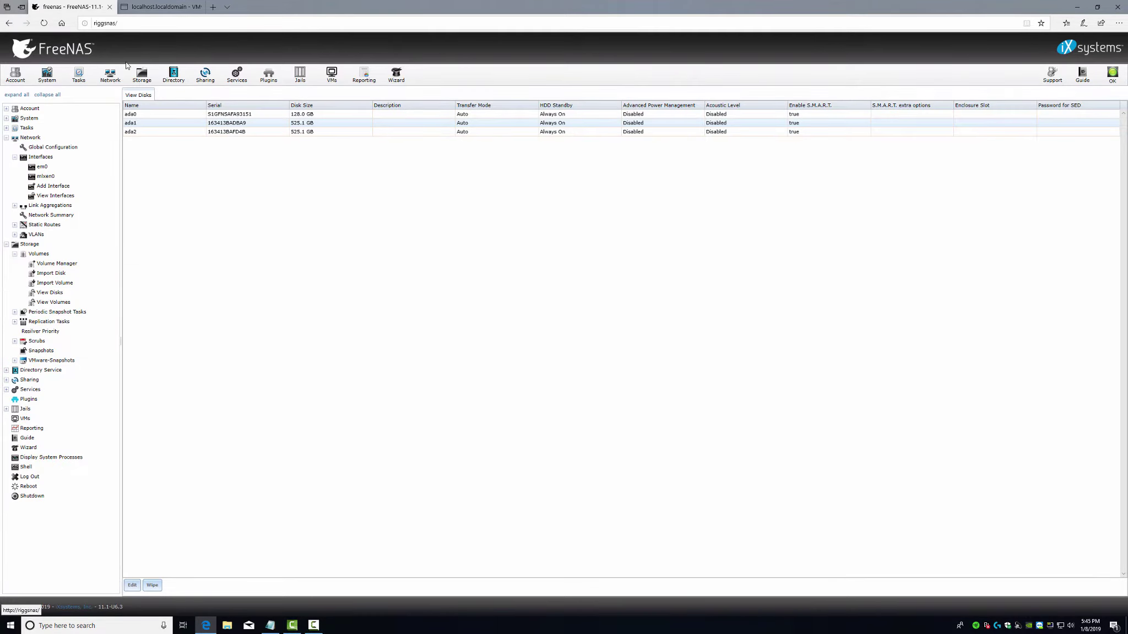
left_click(142, 75)
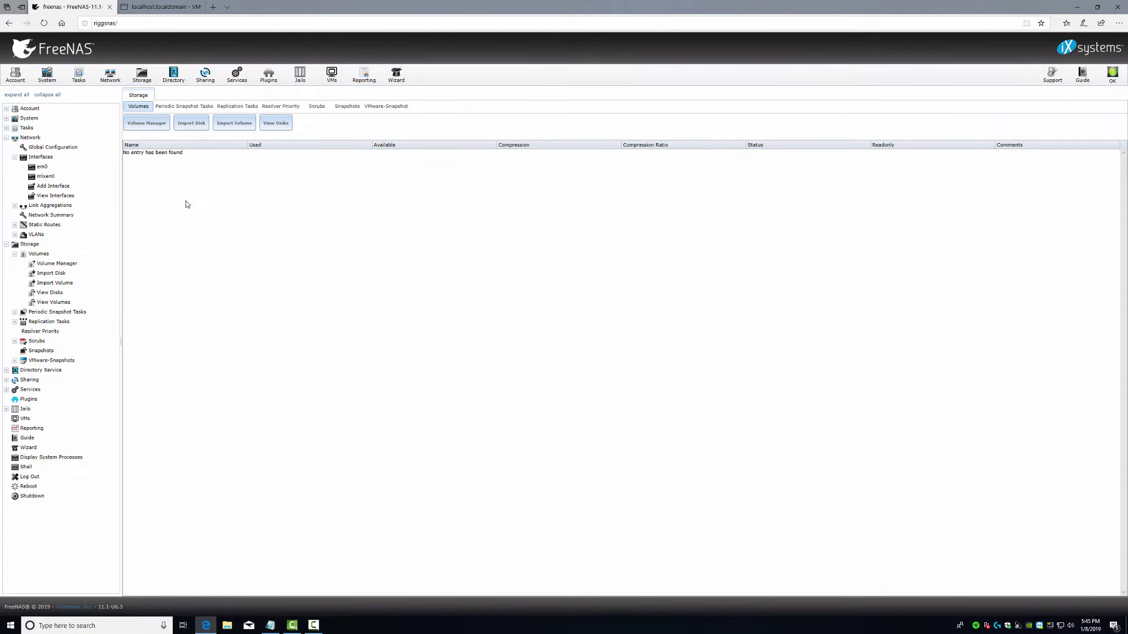
left_click(147, 122)
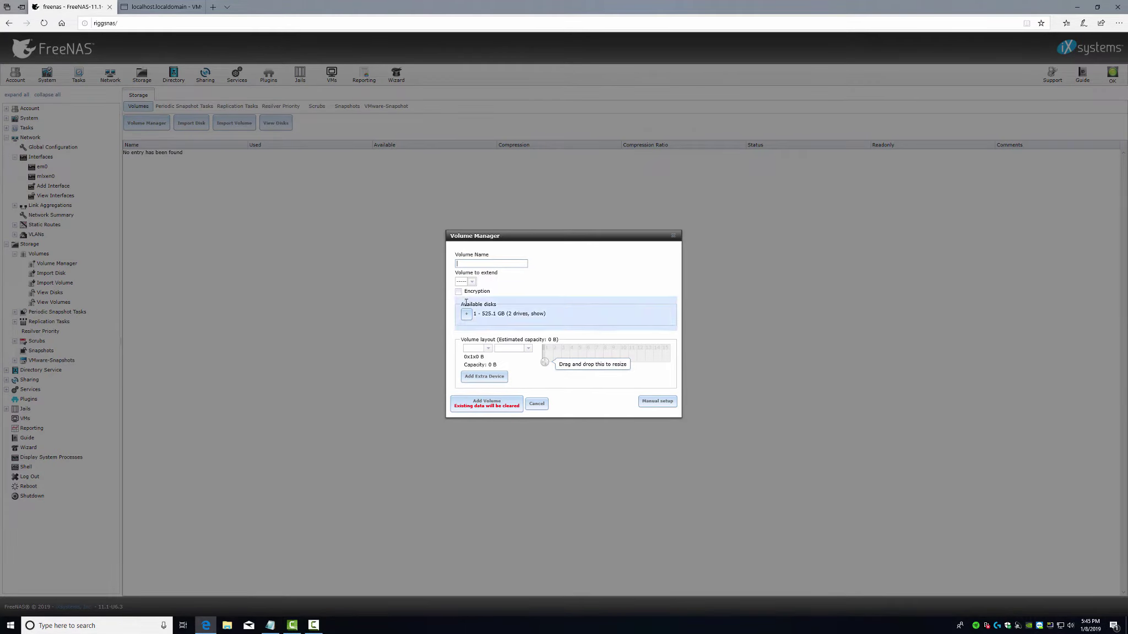
left_click(475, 264)
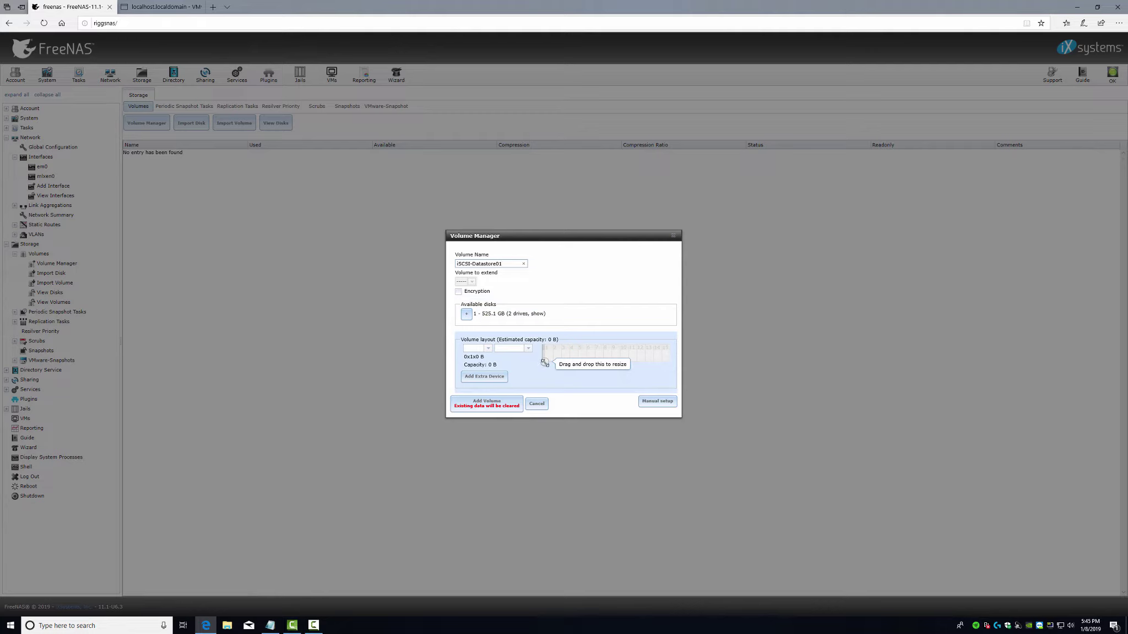
left_click_drag(545, 362, 576, 363)
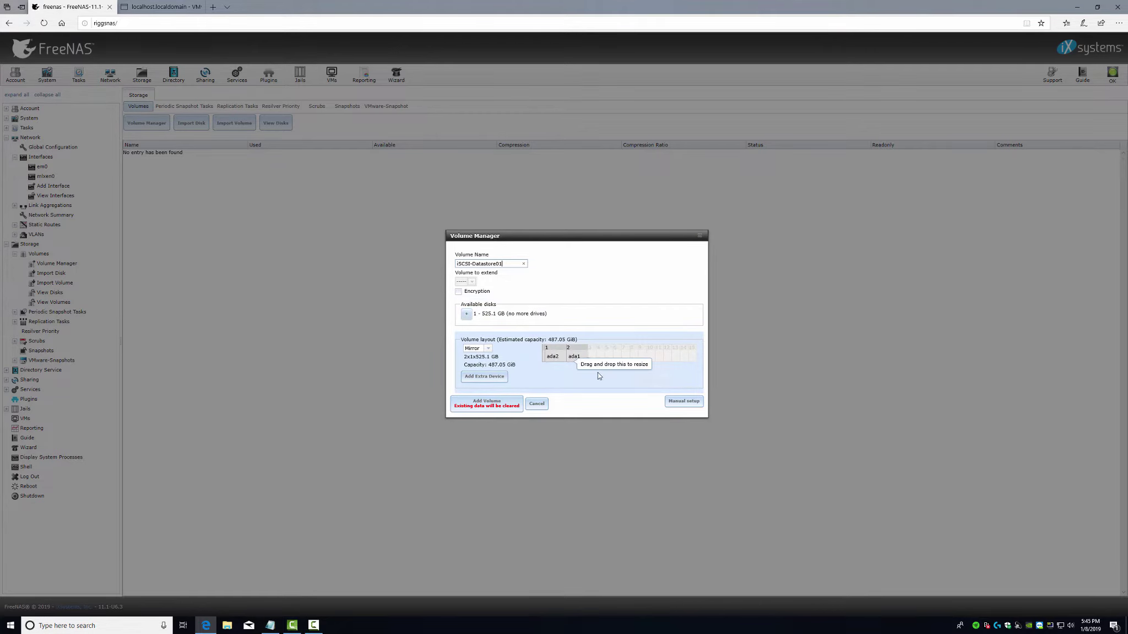
left_click(488, 405)
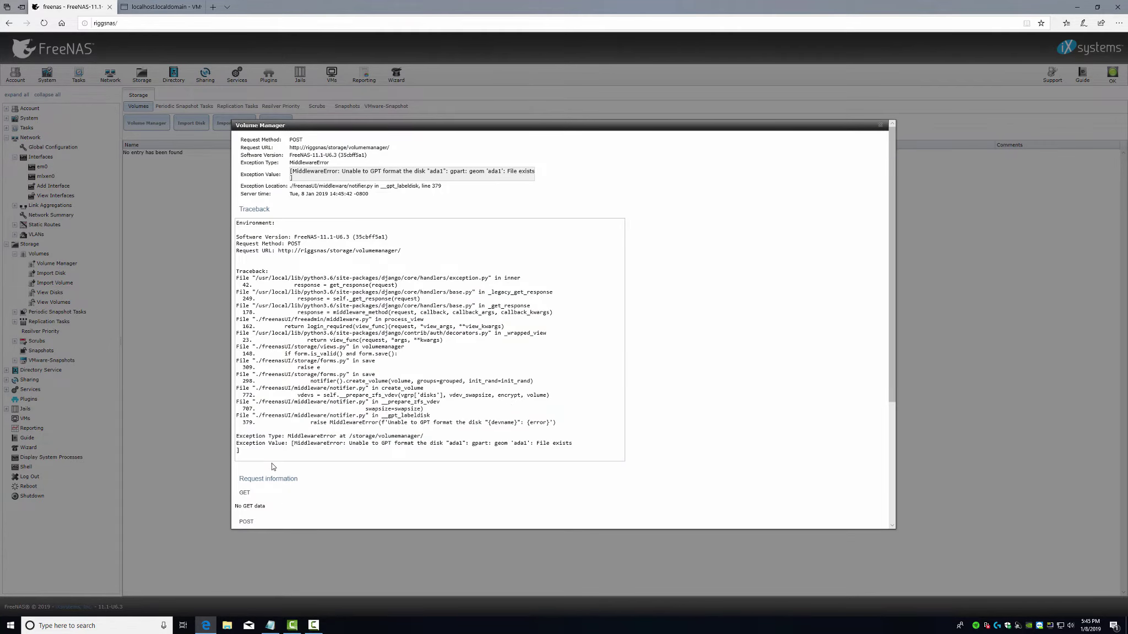
- Read through the GPT format error report, then dismiss it
left_click_drag(321, 172, 534, 174)
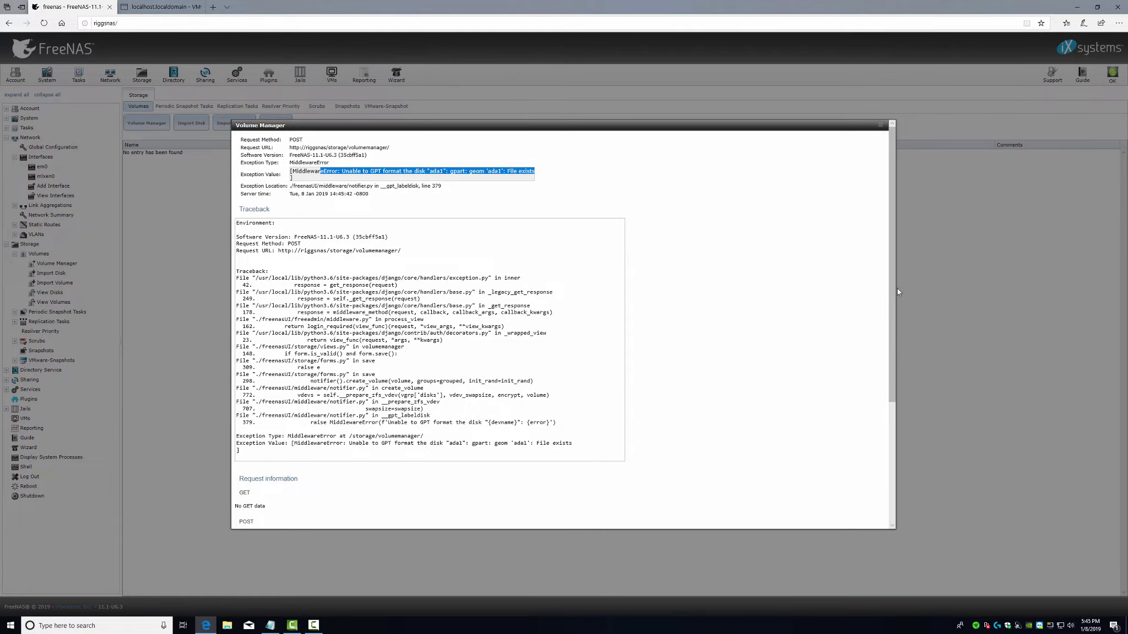
left_click_drag(893, 293, 891, 432)
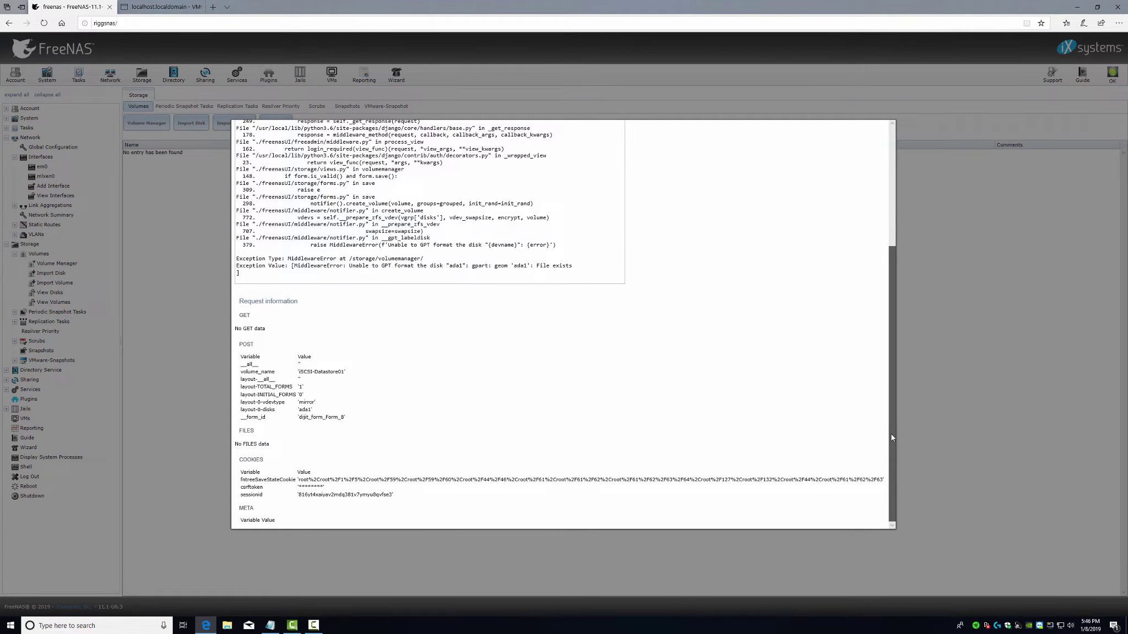
left_click_drag(891, 438, 906, 88)
left_click(880, 125)
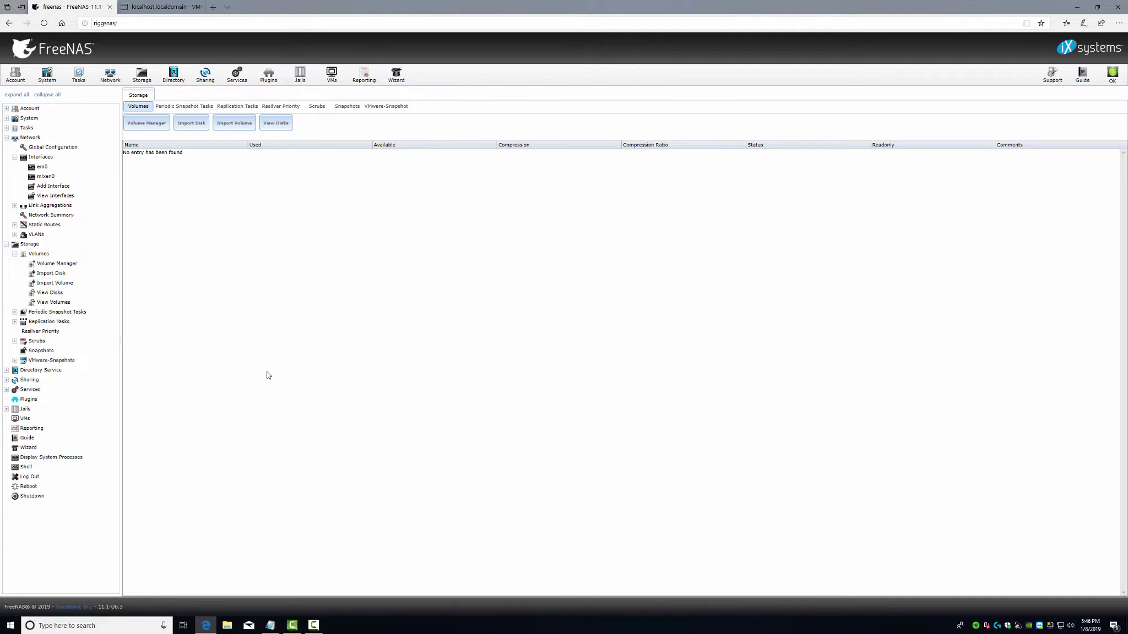
- Quick-wipe disk ada2 from the refreshed disk list
left_click(275, 122)
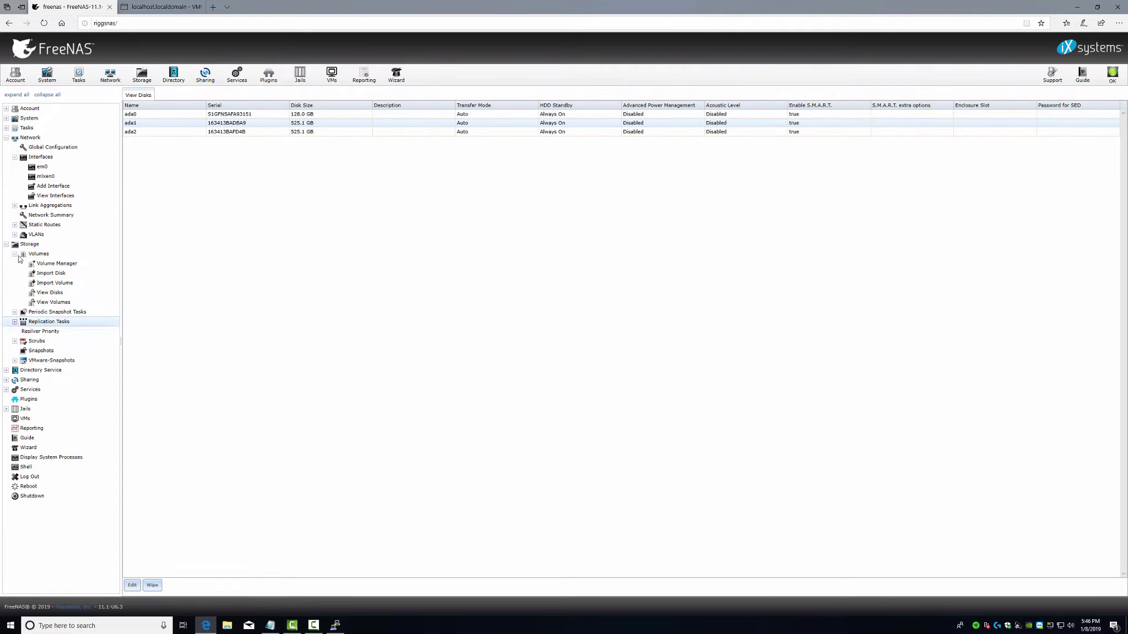
left_click(44, 294)
left_click(135, 131)
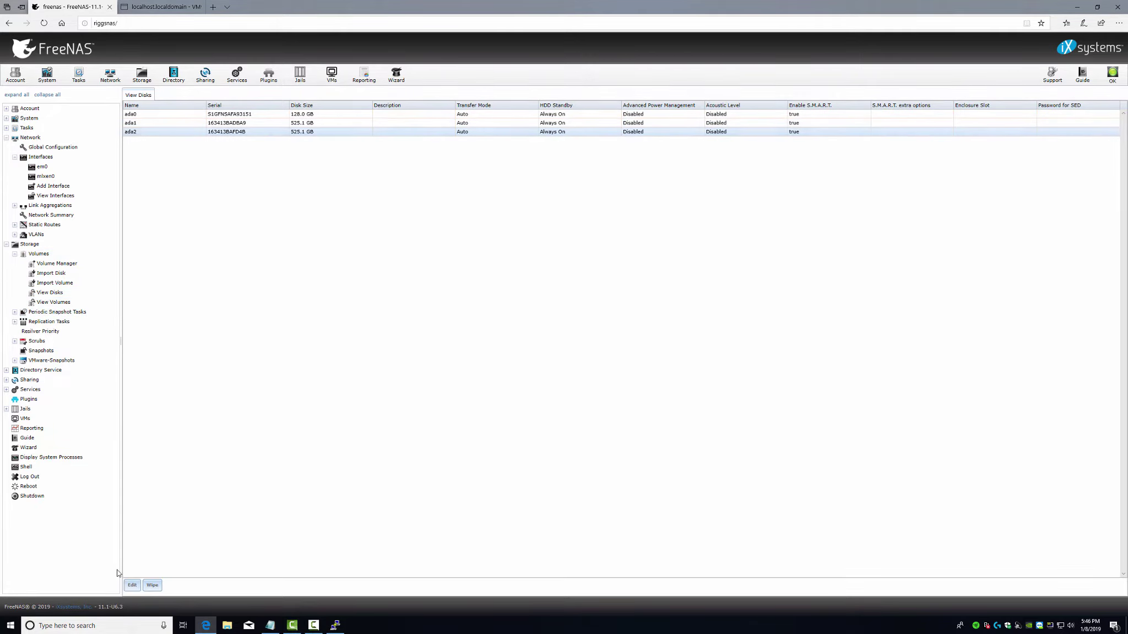
left_click(152, 587)
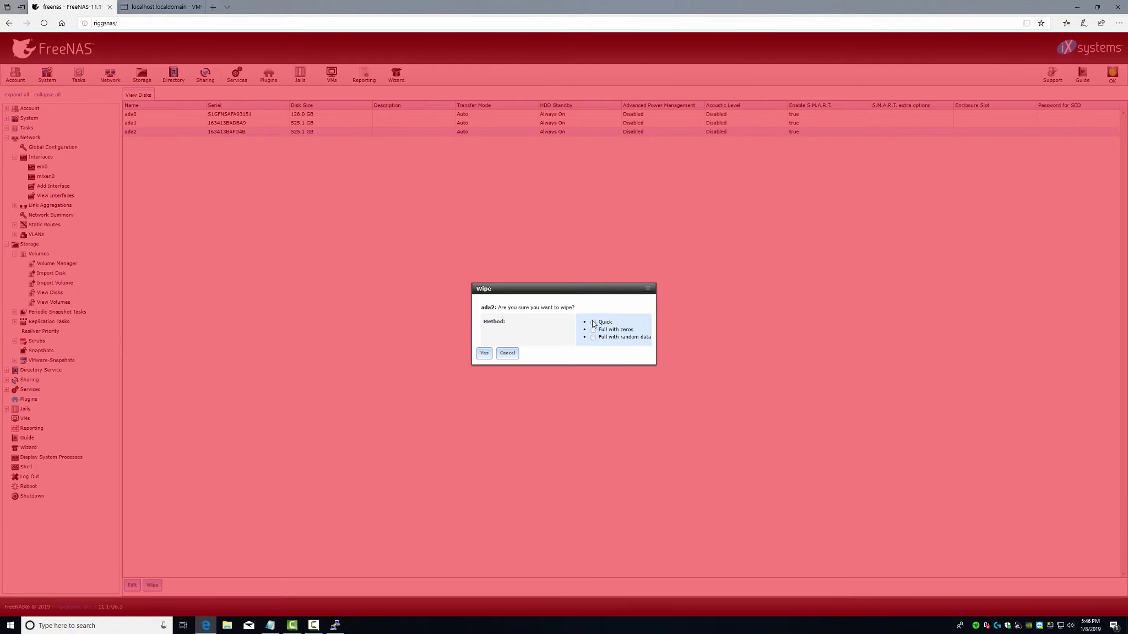
left_click(606, 323)
left_click(483, 353)
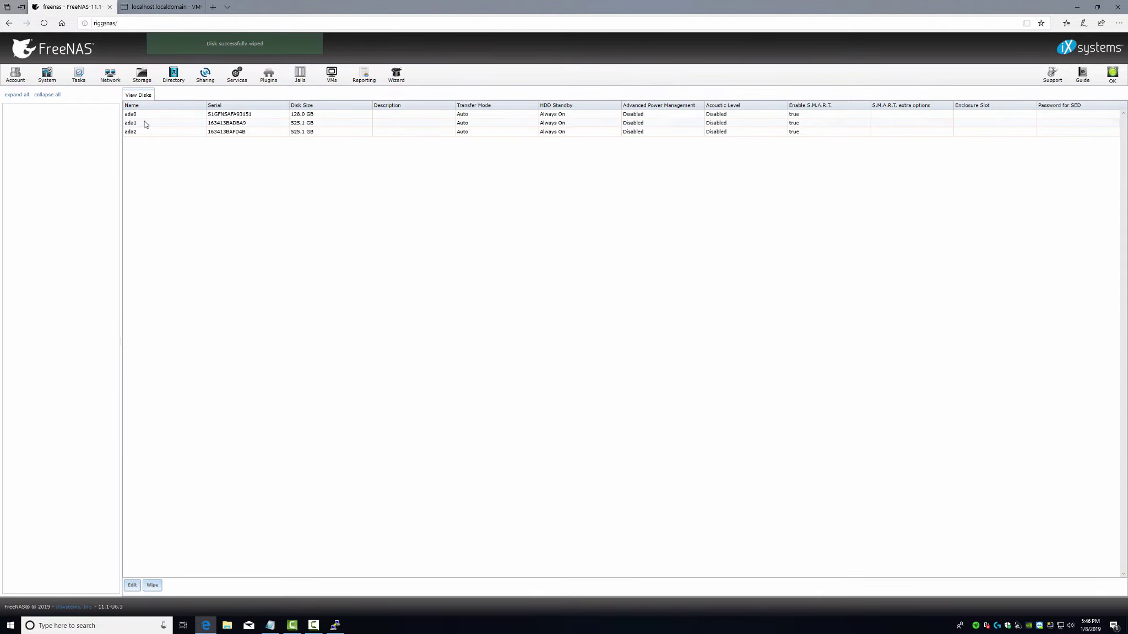
- Quick-wipe disk ada1 and dismiss the resulting error
left_click(145, 124)
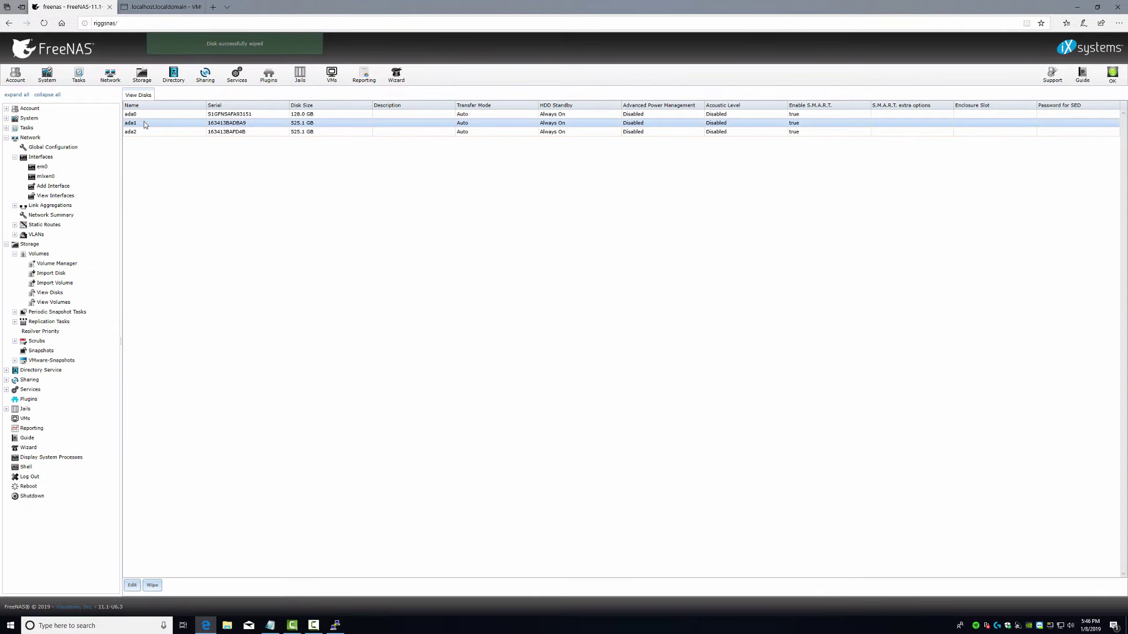
left_click(152, 585)
left_click(592, 323)
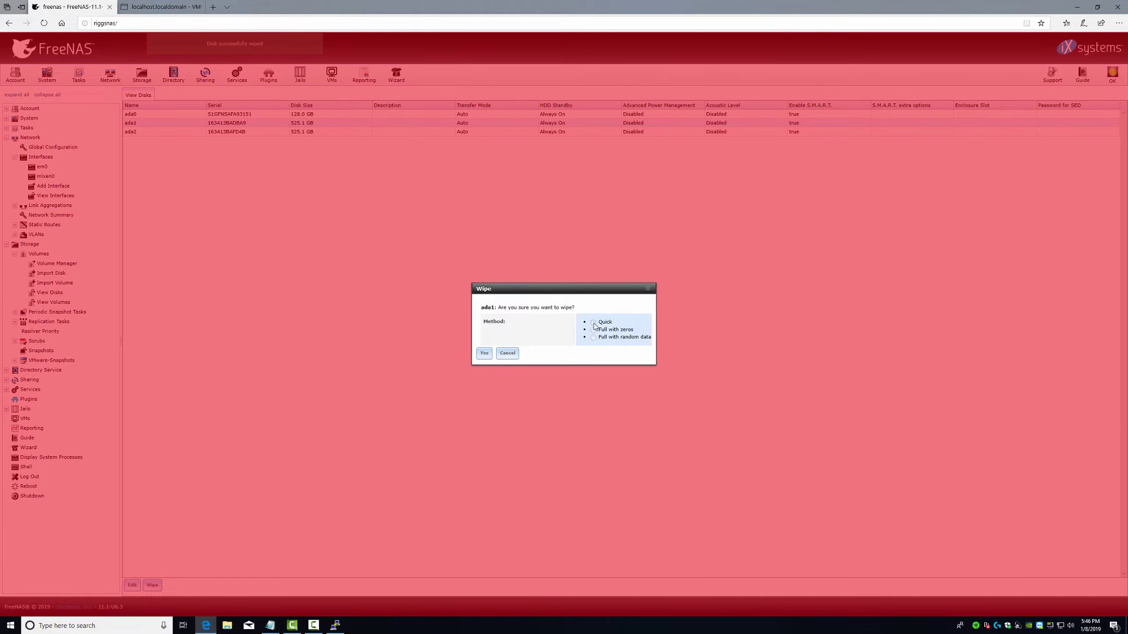
left_click(484, 355)
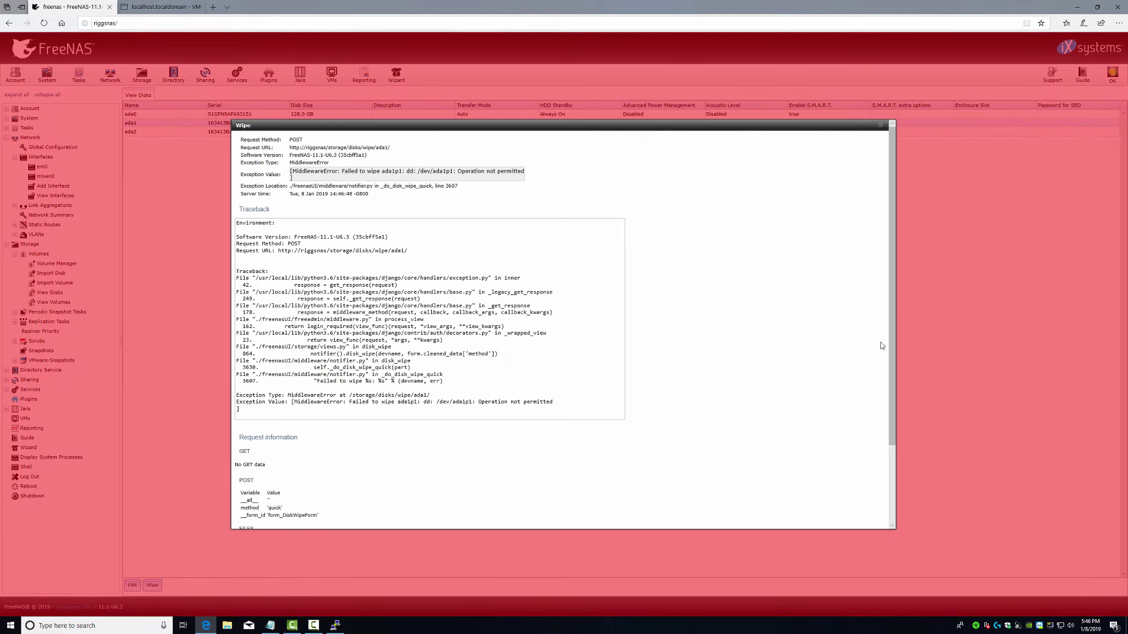
left_click(882, 127)
left_click(882, 127)
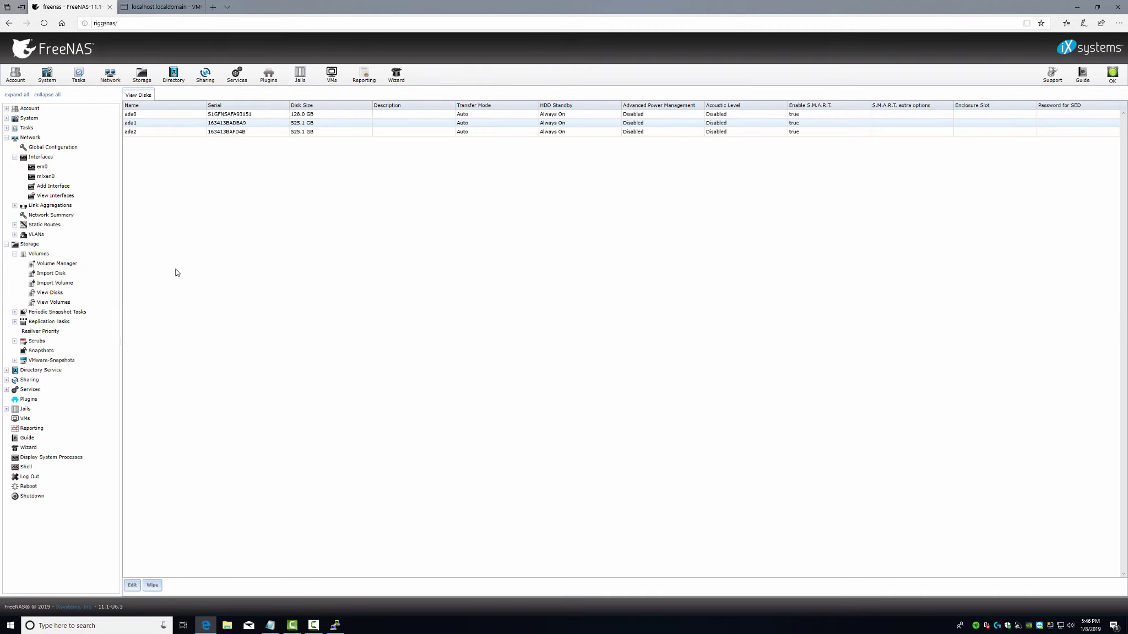
- Retry the quick wipe of ada1 and close the error again
left_click(152, 585)
left_click(593, 323)
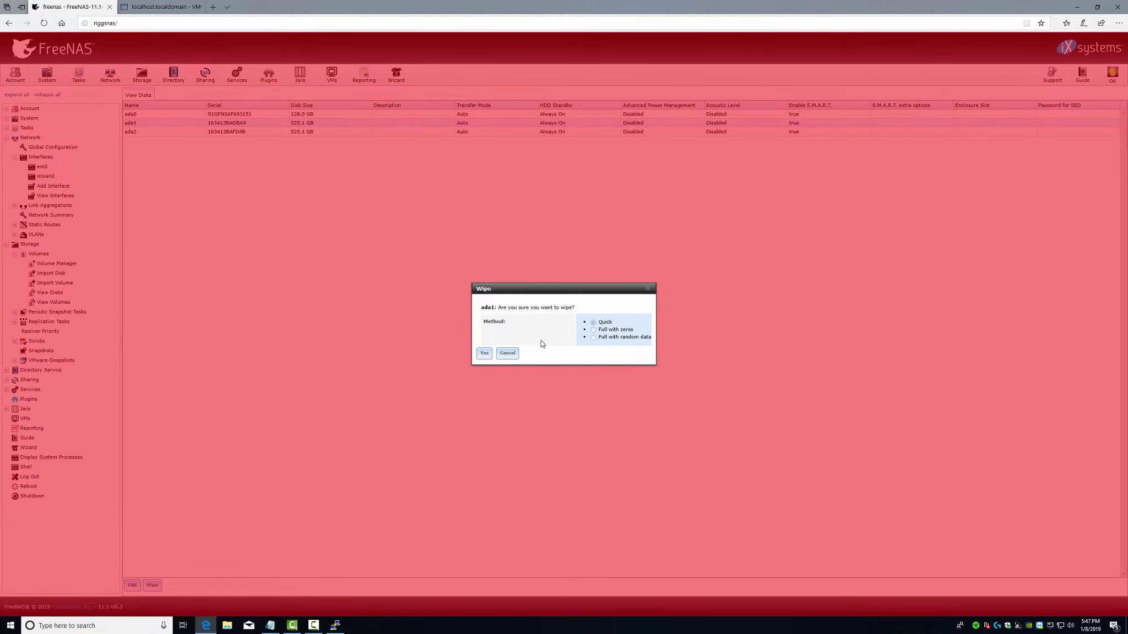
left_click(484, 353)
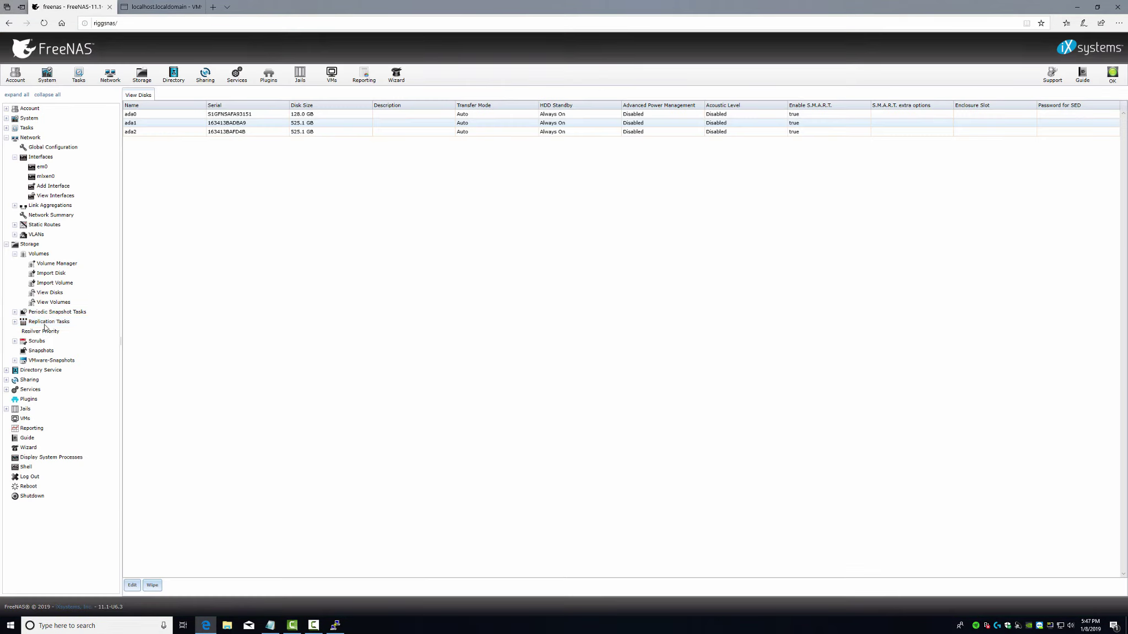
left_click(880, 125)
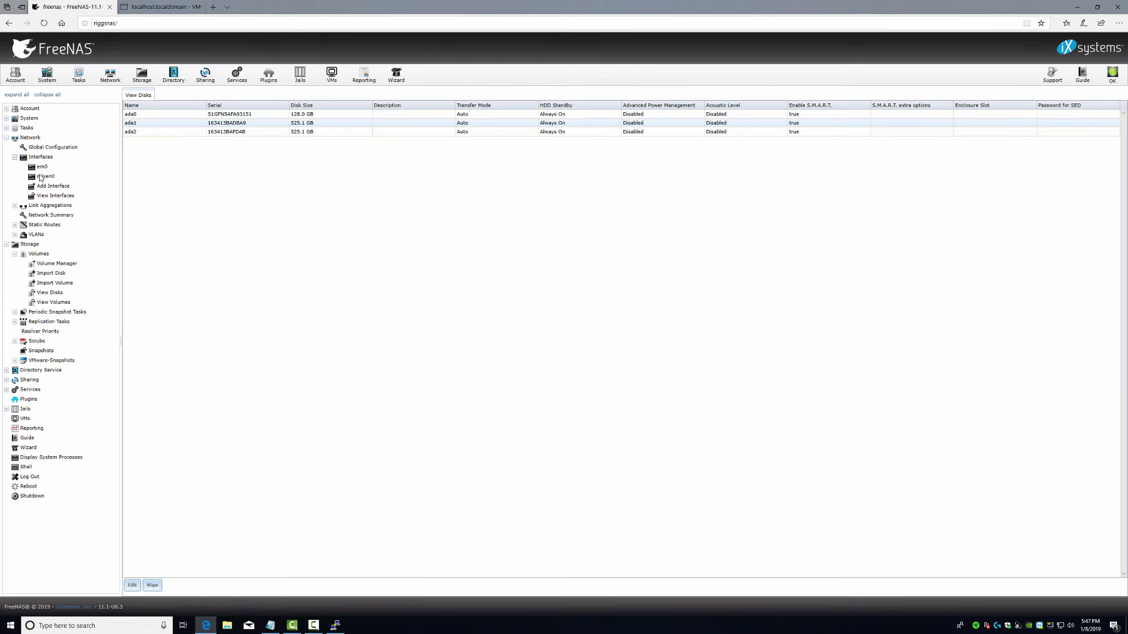
- Create volume iSCSI-Datastore01 via Manual Setup with ada2 as its only member disk
left_click(55, 264)
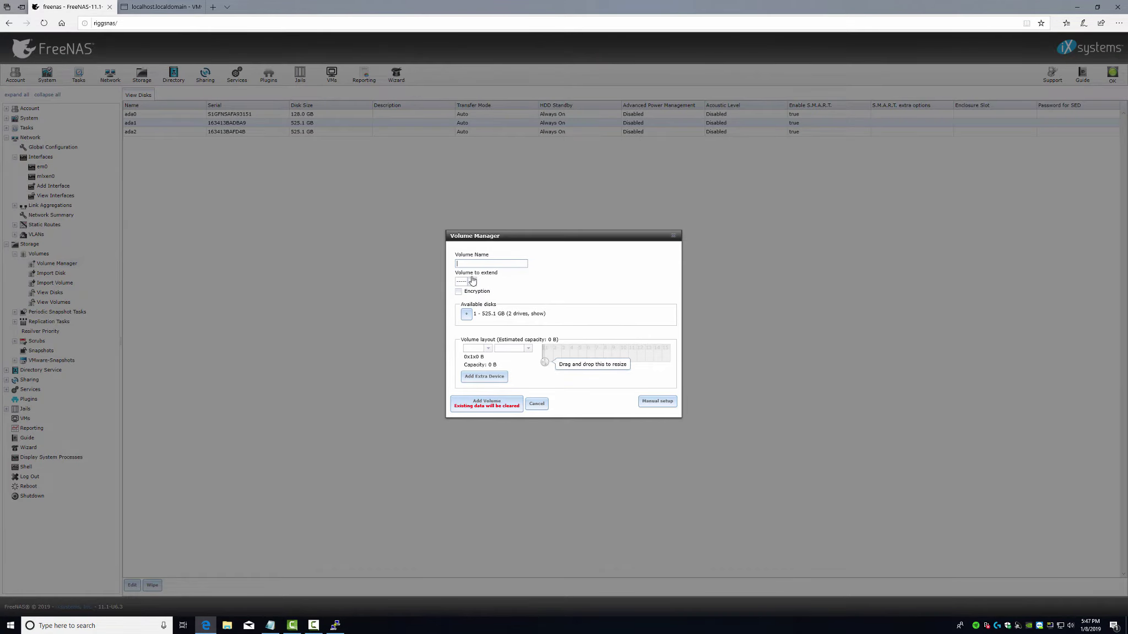
type("iSCSI-Datastore01")
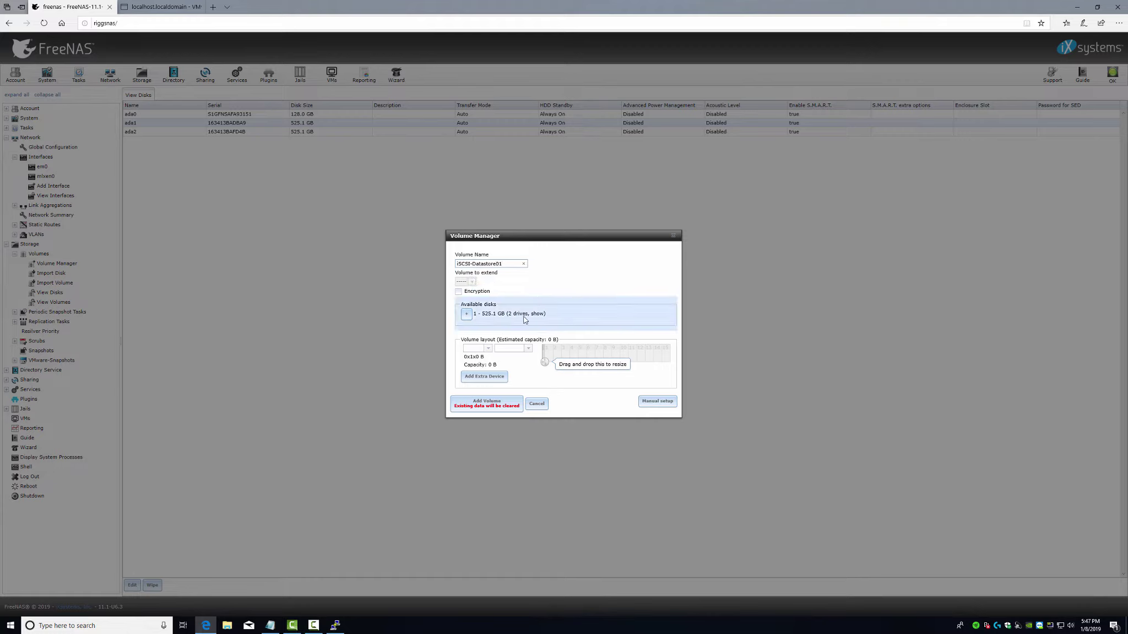
left_click(527, 350)
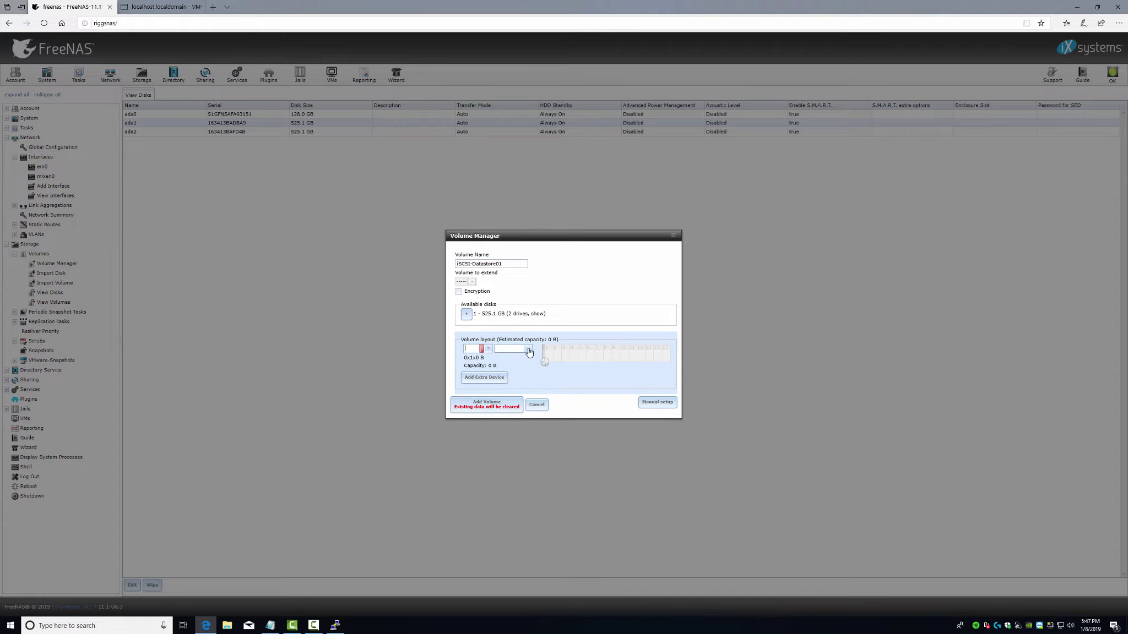
left_click(466, 315)
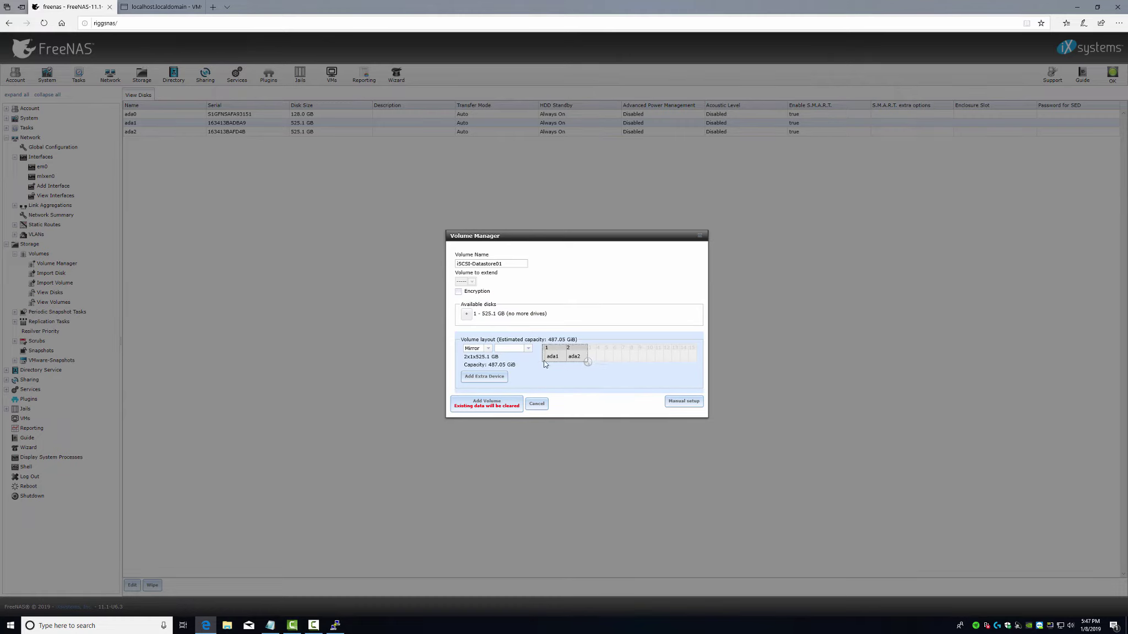
left_click_drag(587, 362, 544, 362)
left_click(647, 397)
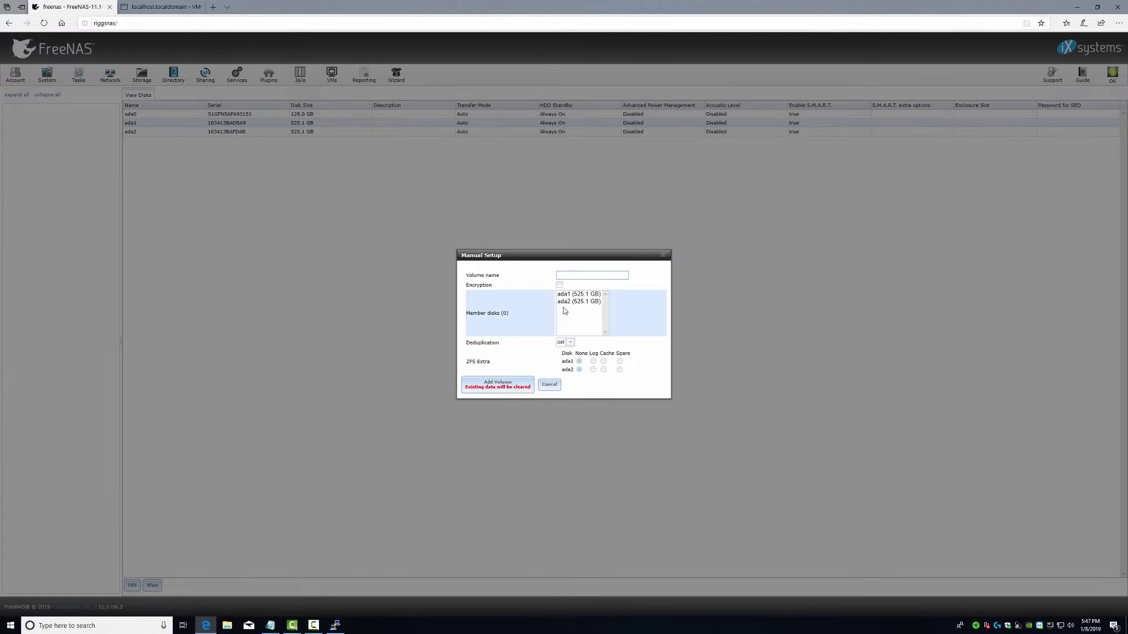
left_click(563, 304)
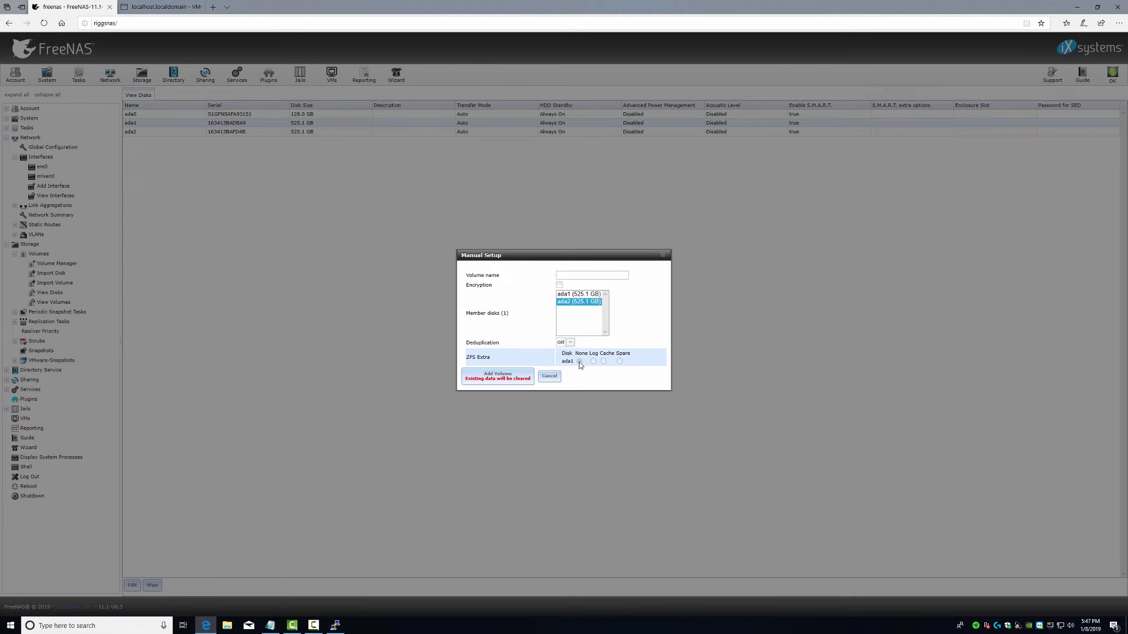
left_click(497, 378)
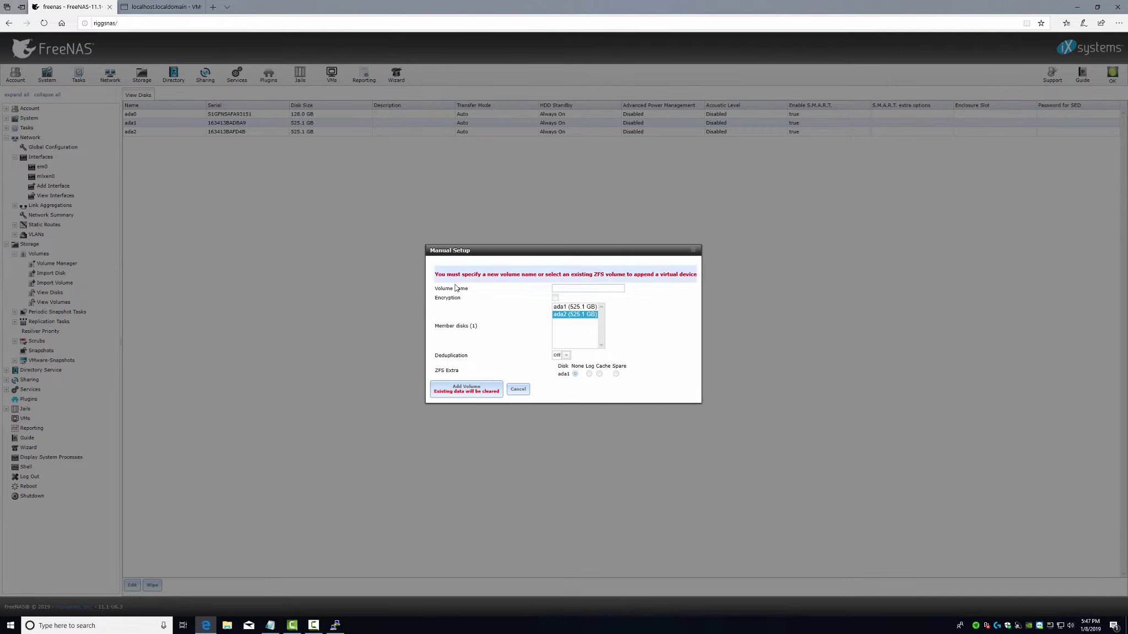
left_click(565, 286)
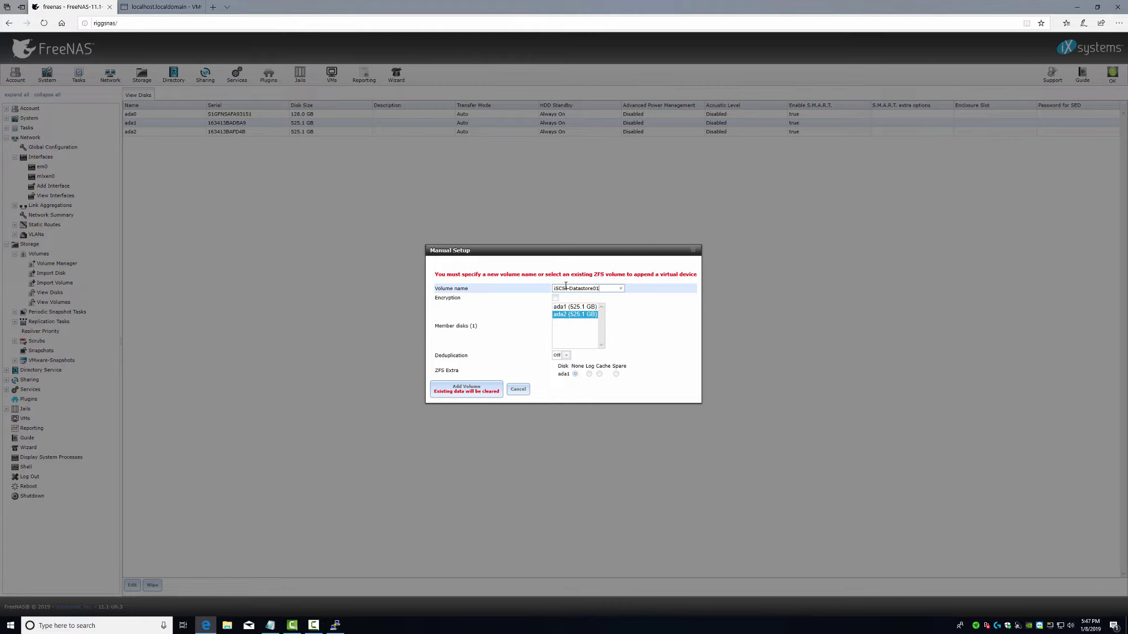
left_click(483, 393)
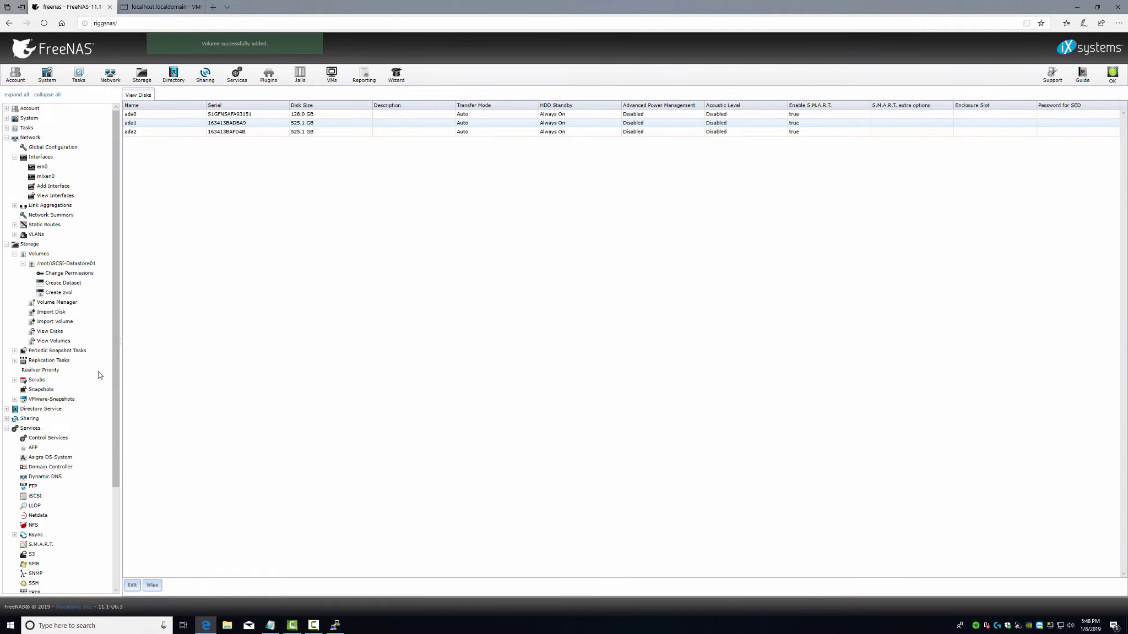
- Select the iSCSI-Datastore01 dataset in the volumes list and start a new zvol on it
left_click(22, 263)
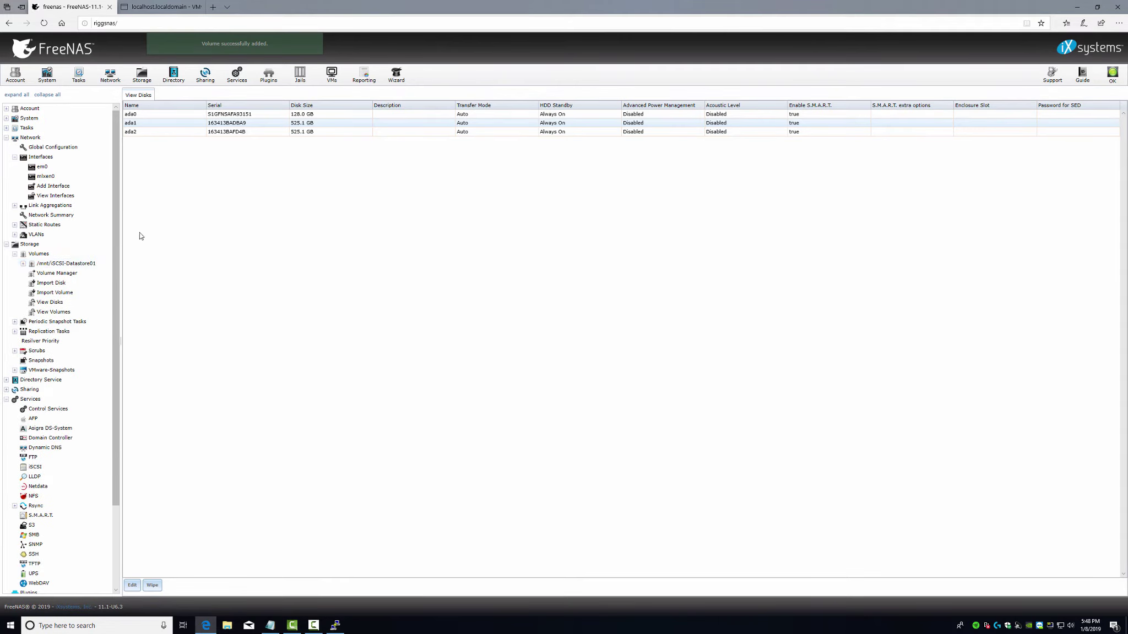
left_click(22, 264)
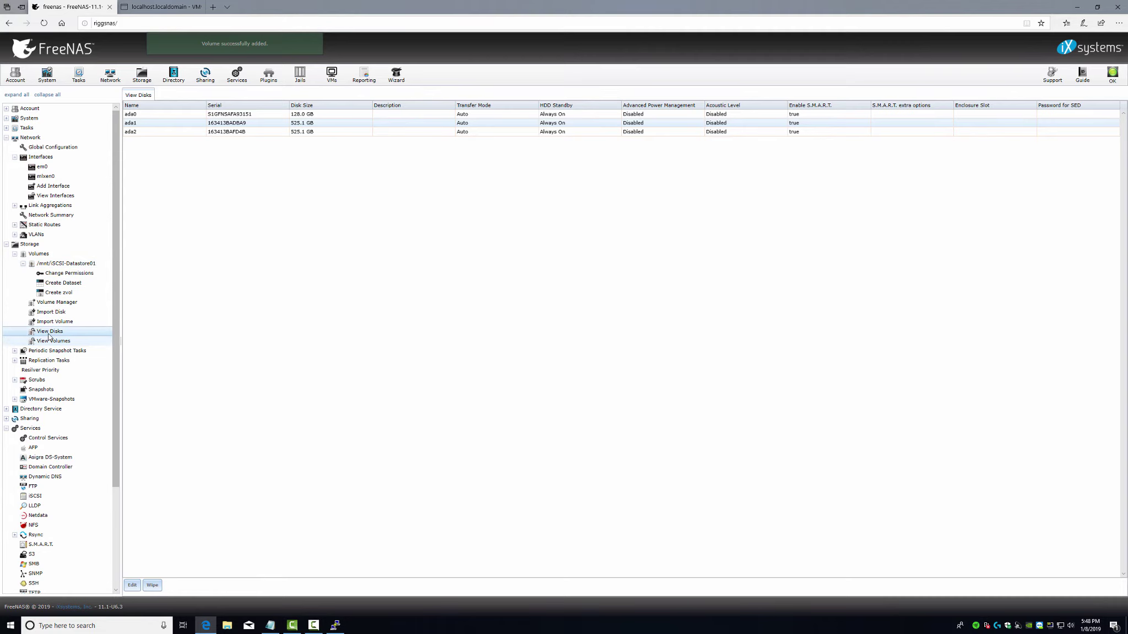
left_click(51, 341)
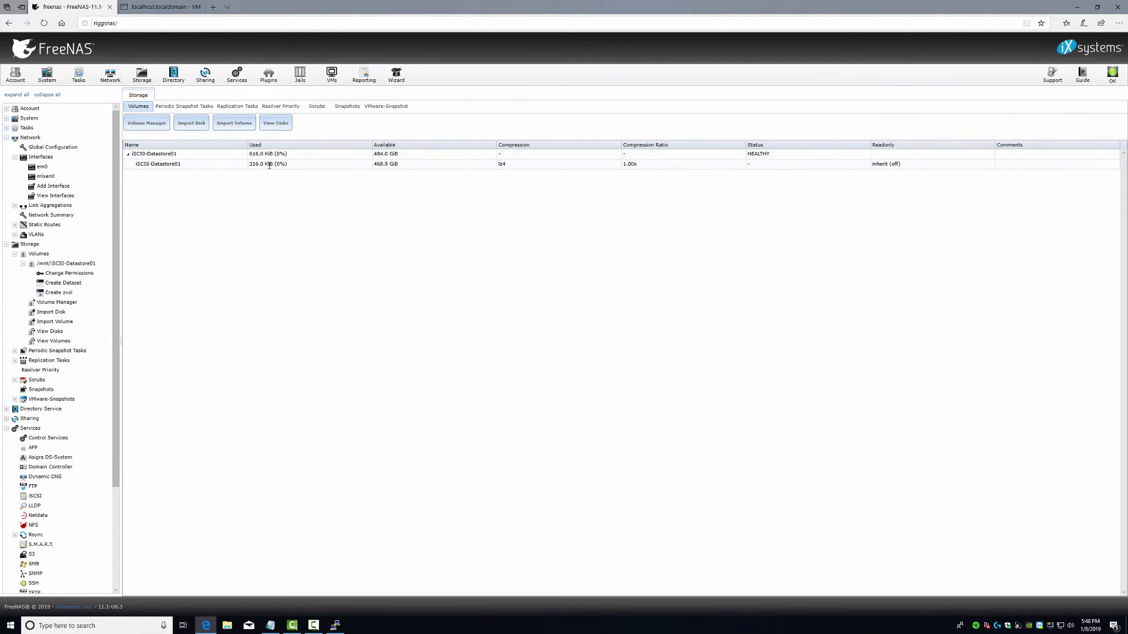
left_click(169, 165)
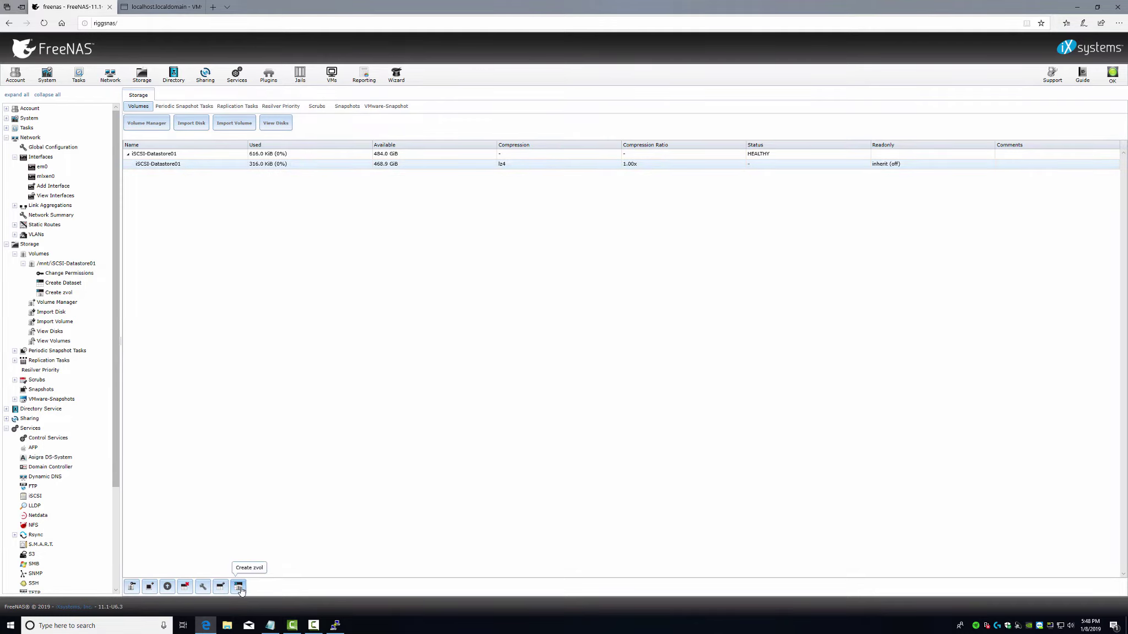
left_click(240, 588)
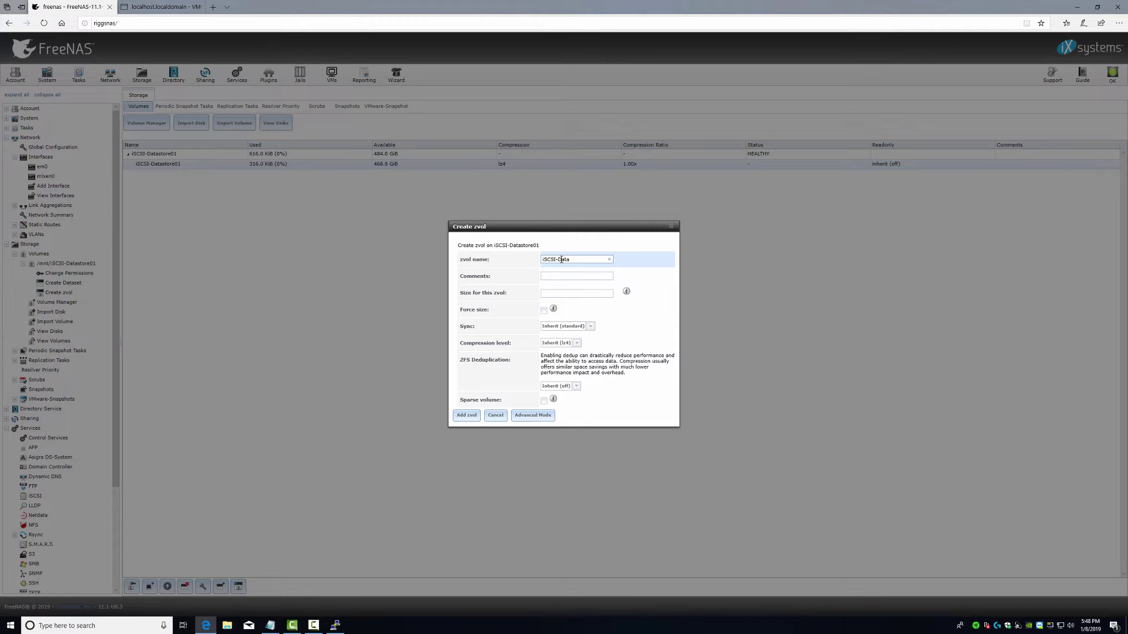
- Add a 460 GiB zvol named iSCSI-Datastore01 and select it in the list
left_click(546, 293)
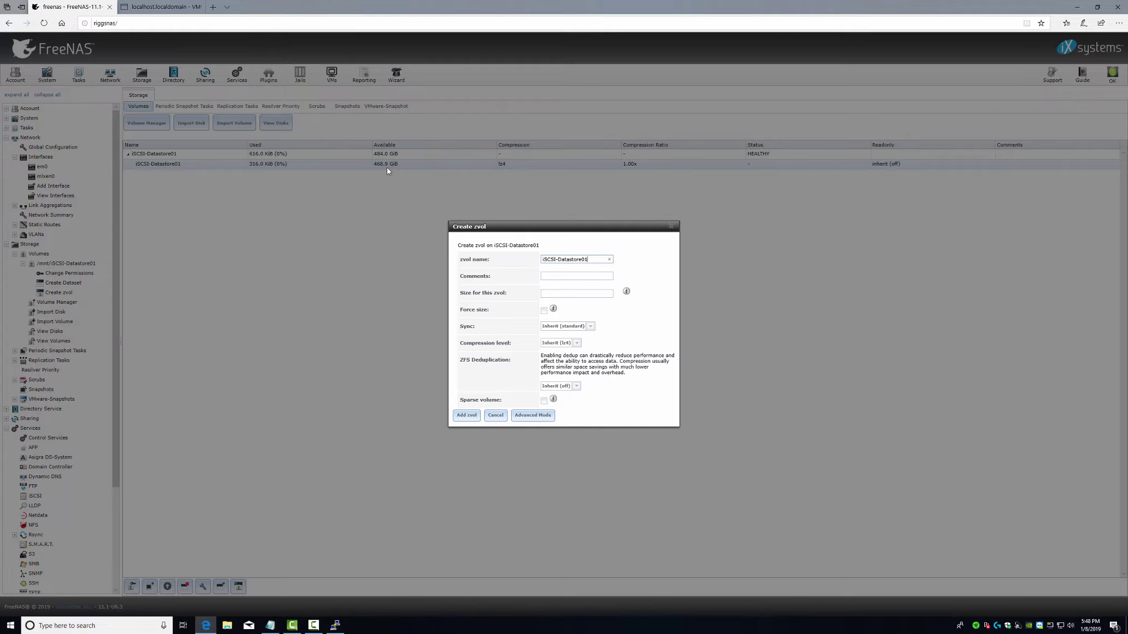
left_click(549, 294)
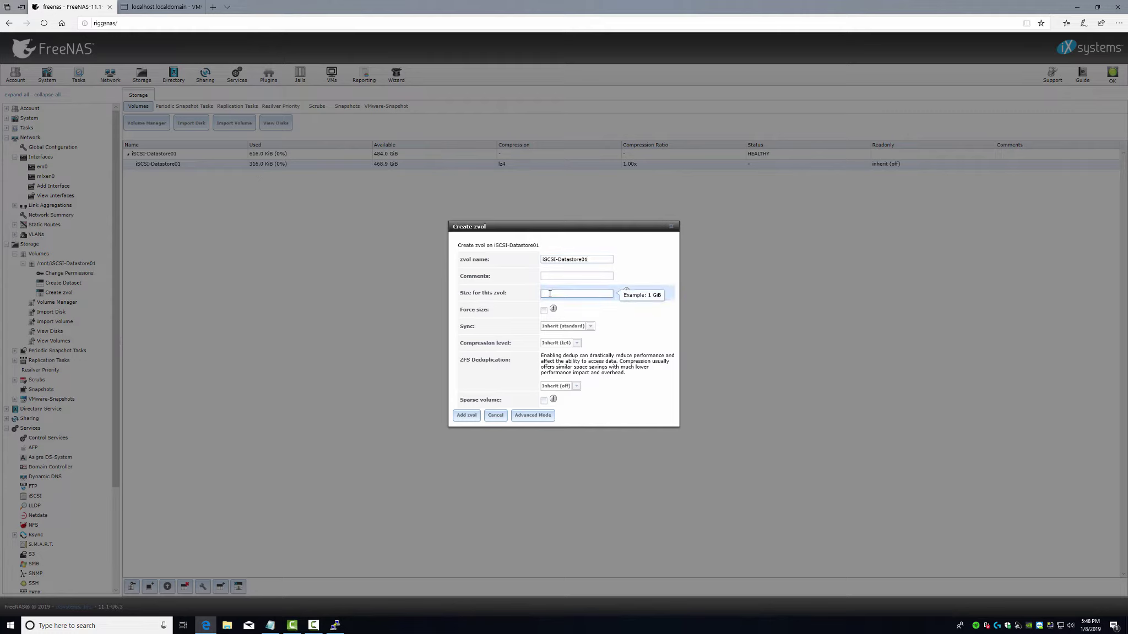
type("460 GiB")
mouse_move(627, 293)
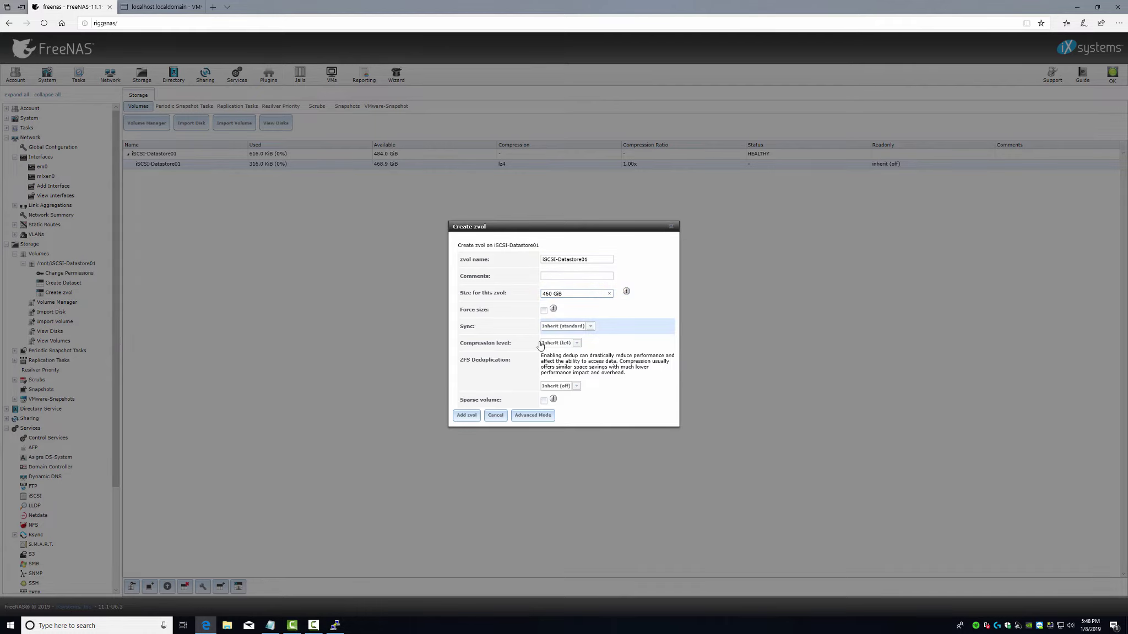
left_click(467, 418)
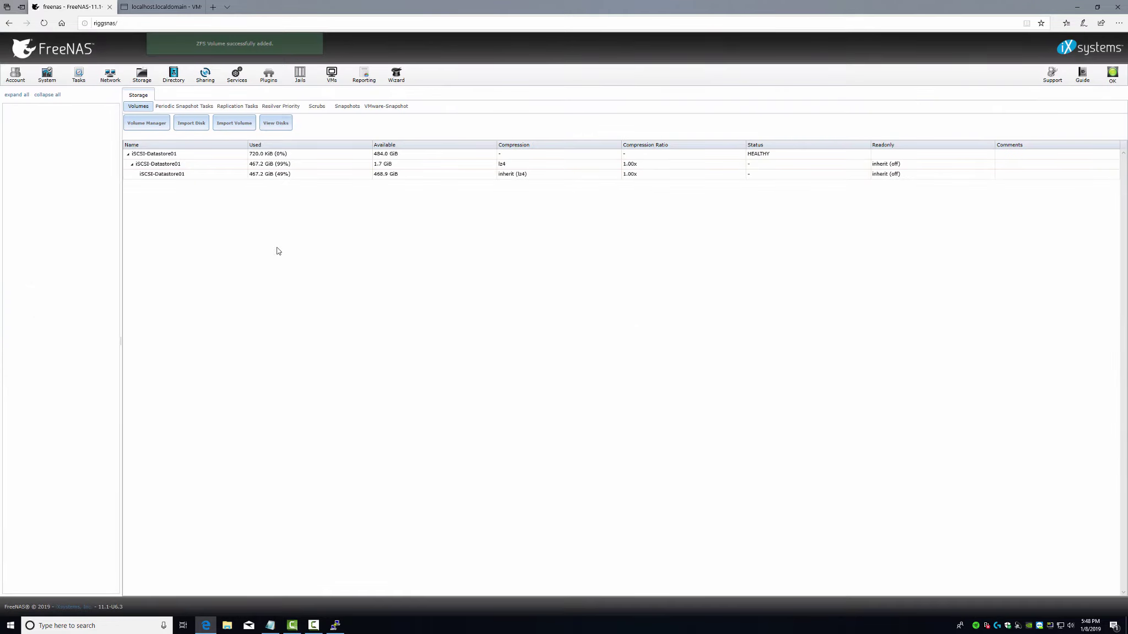
left_click(209, 174)
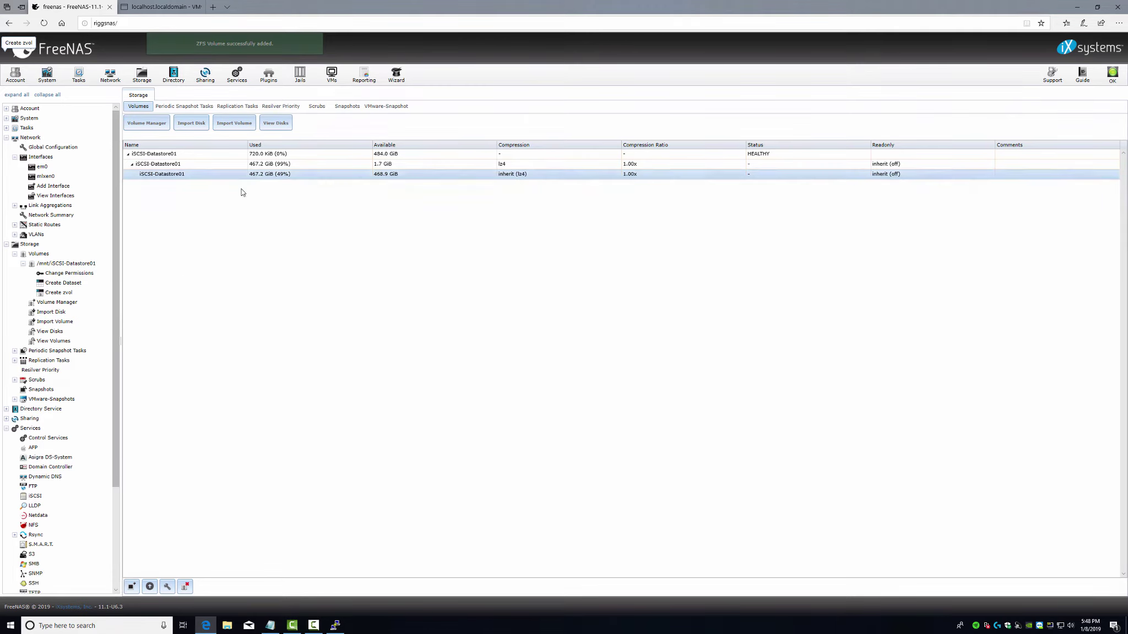
- Add an iSCSI portal commented iSCSI-Datastore01 on 10.66.5.2:3260 with discovery authentication None
left_click(205, 75)
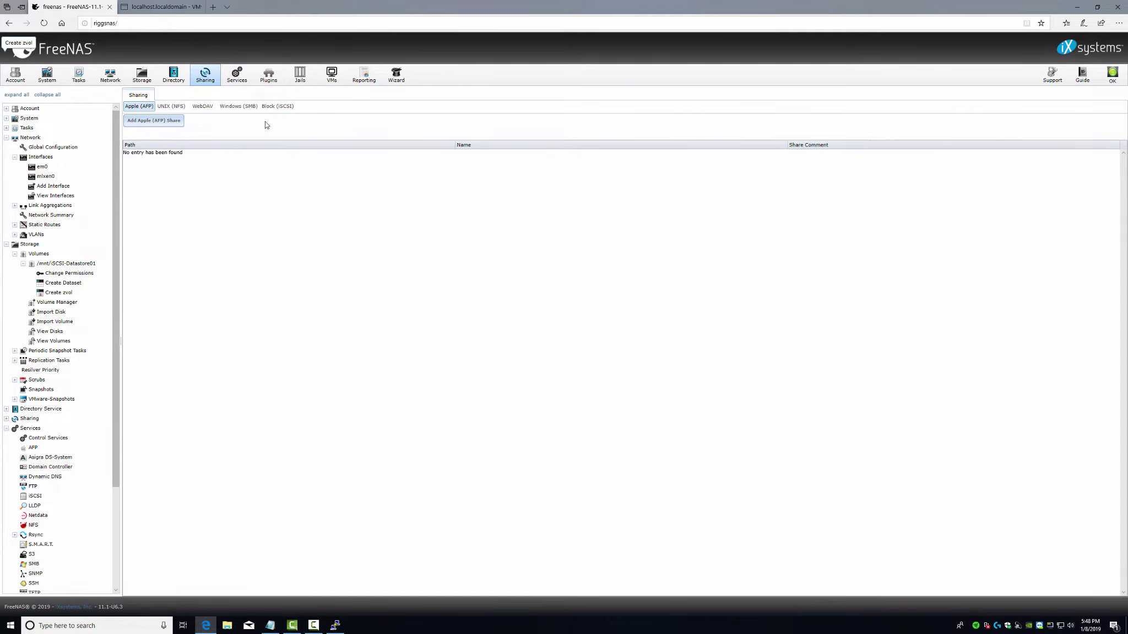
left_click(274, 108)
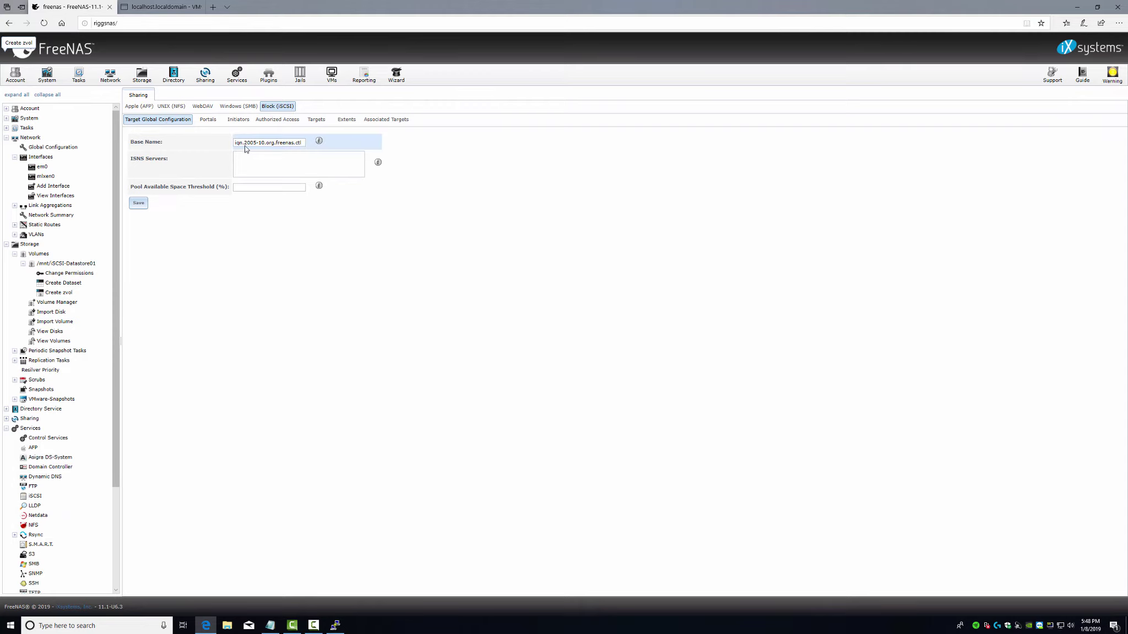
left_click_drag(238, 143, 353, 145)
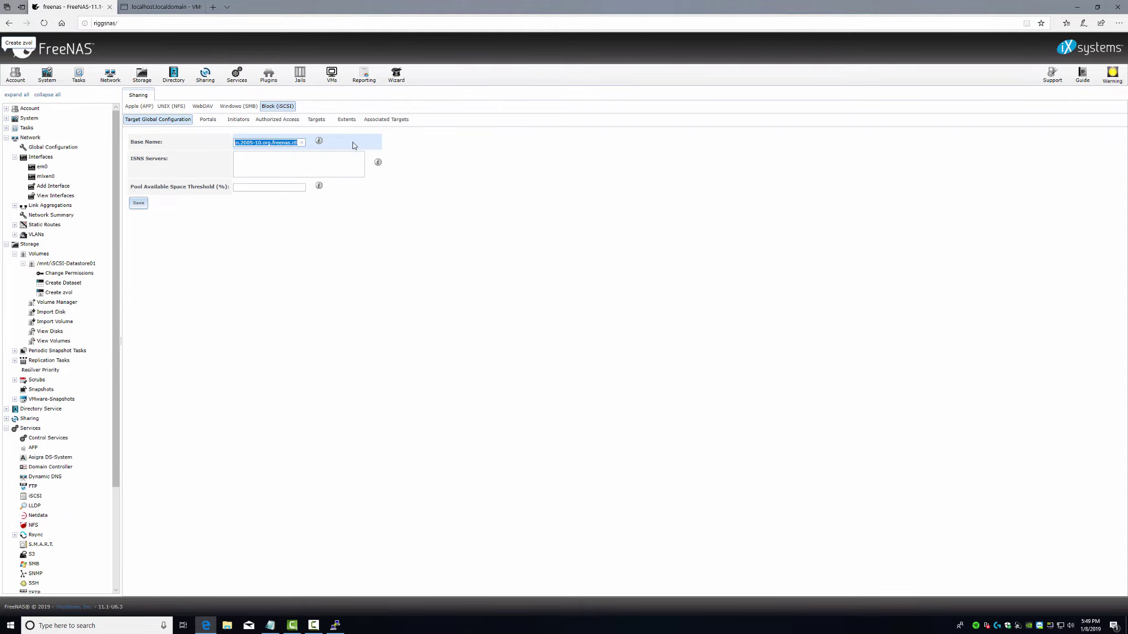
left_click(208, 119)
left_click(143, 134)
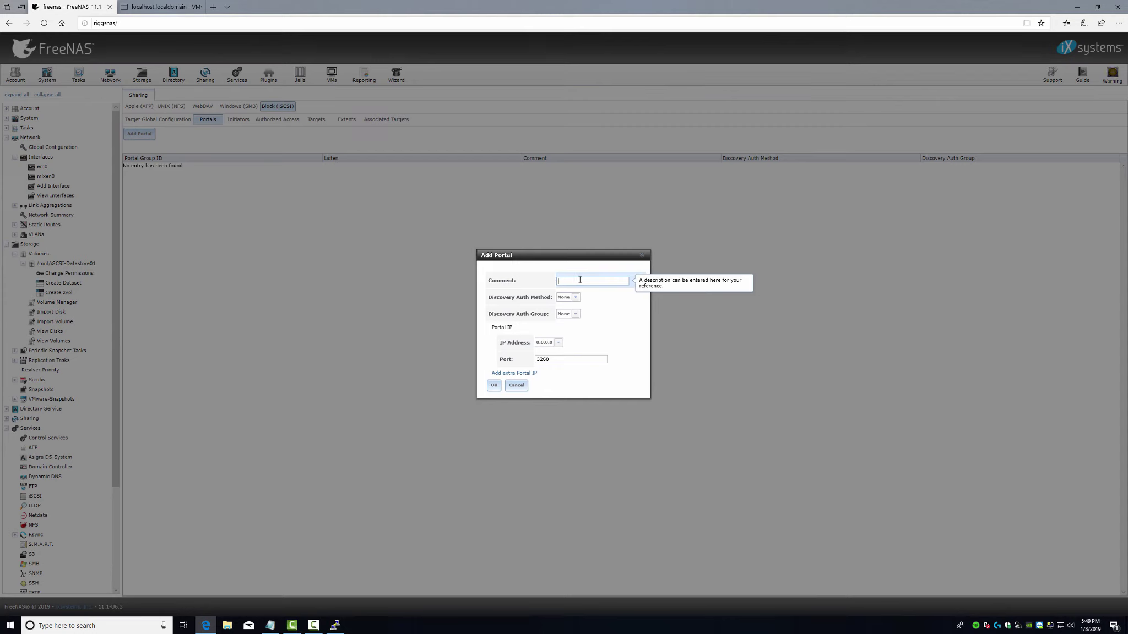
type("iSCSI-")
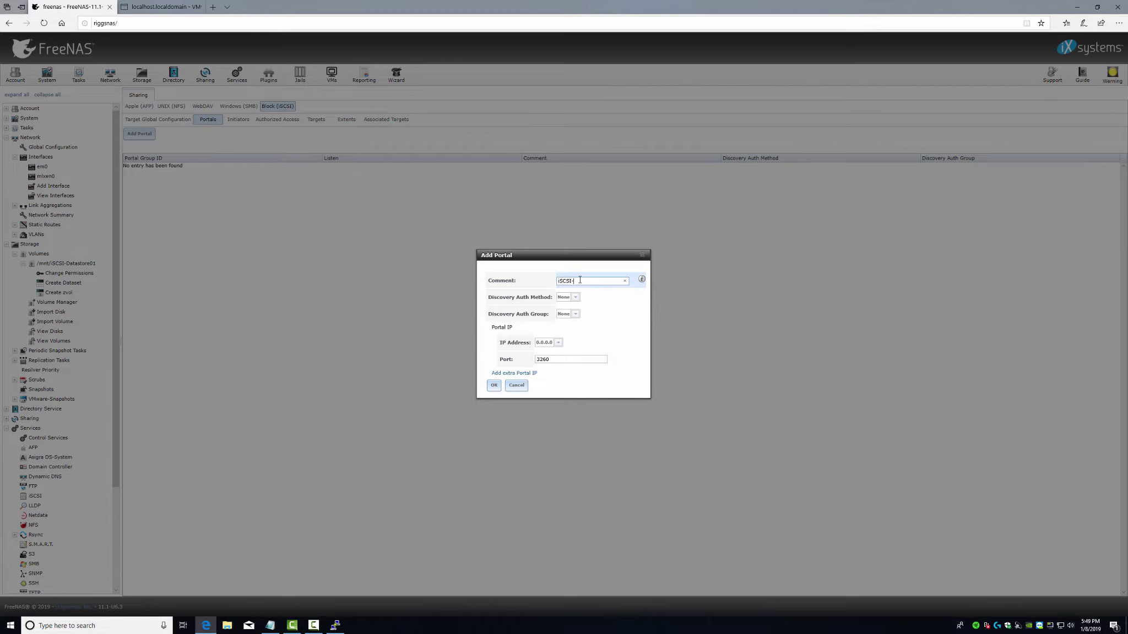
type("Datastore01")
key("ctrl+a")
key("ctrl+c")
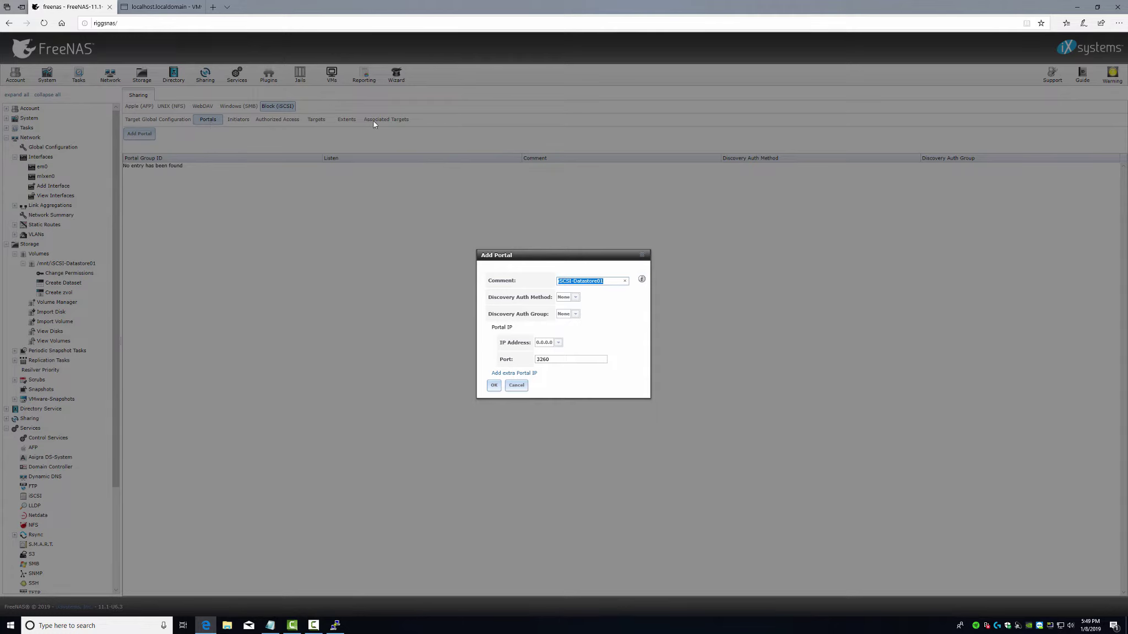
left_click(575, 298)
left_click(573, 306)
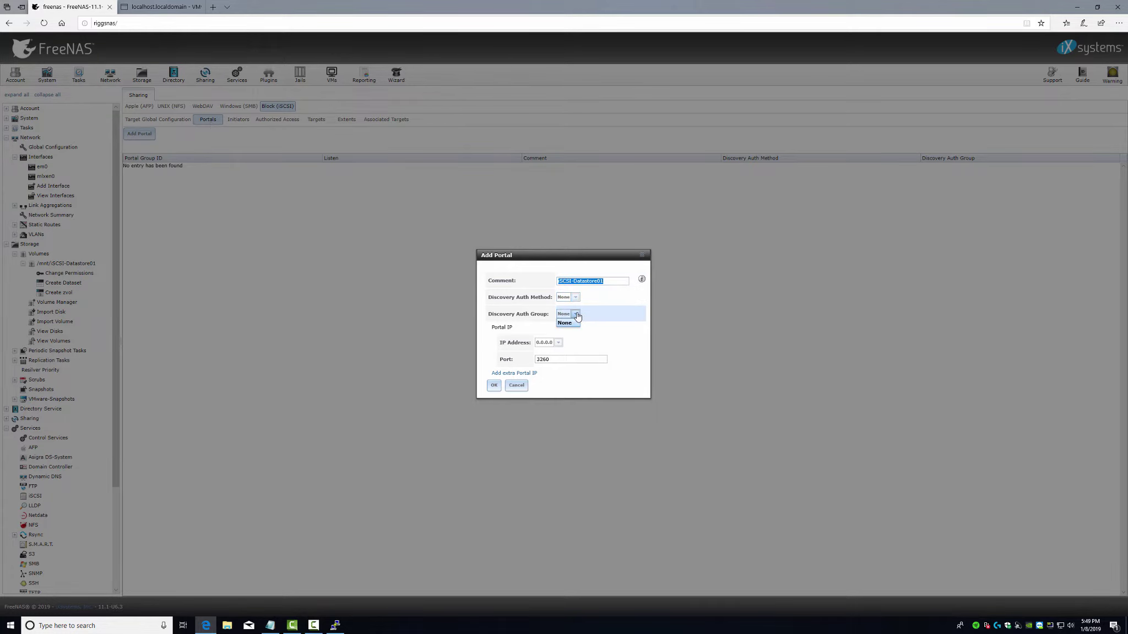
left_click(560, 344)
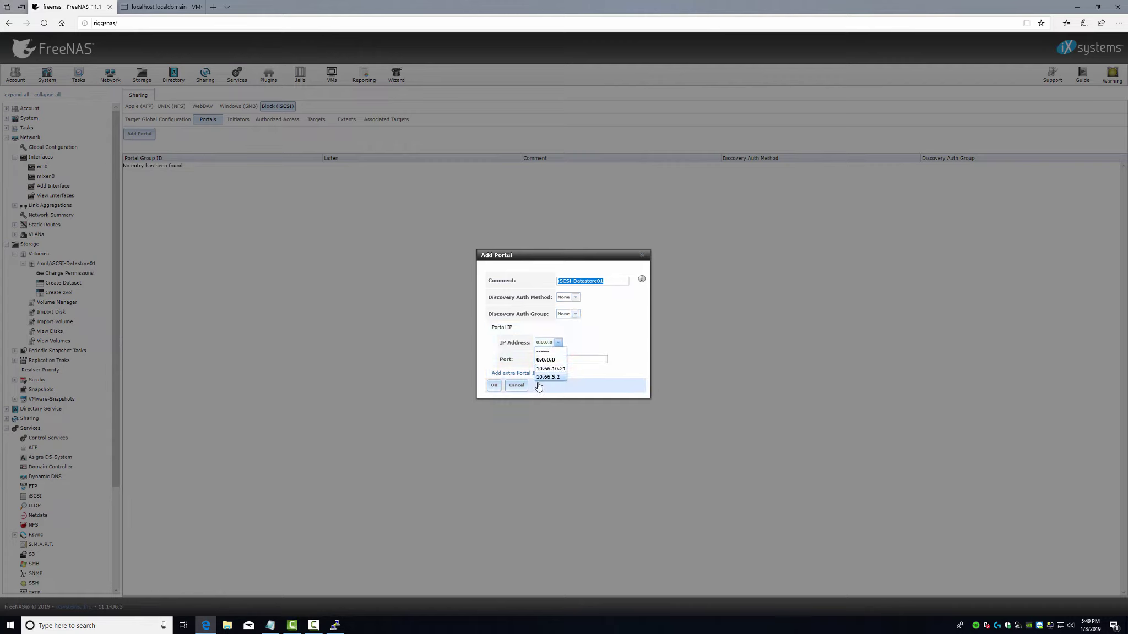
left_click(556, 379)
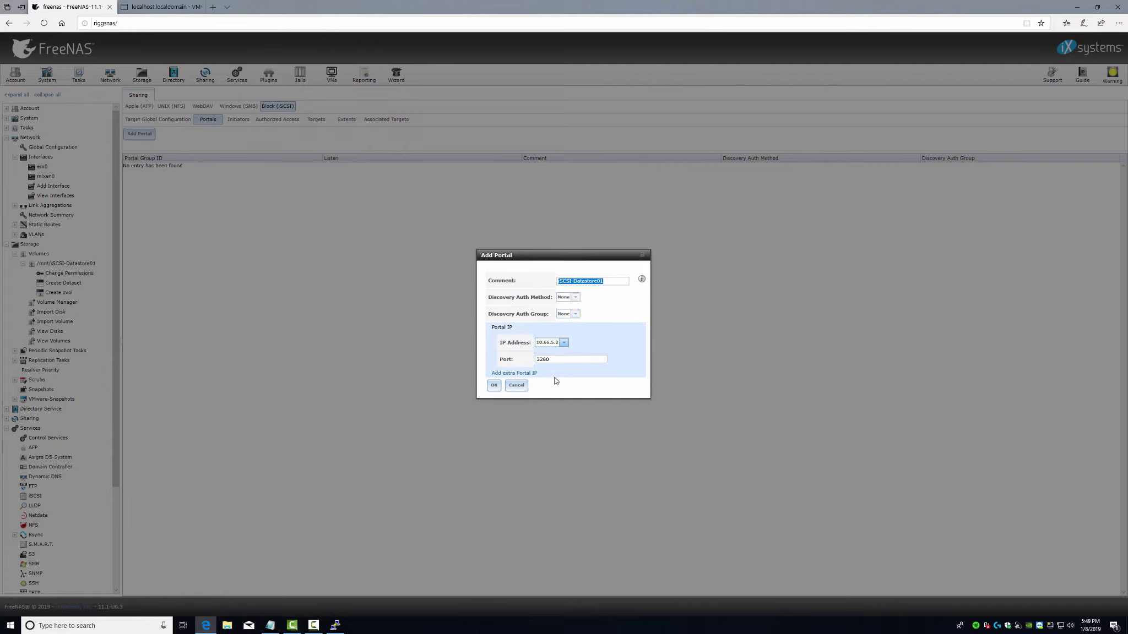
left_click(493, 385)
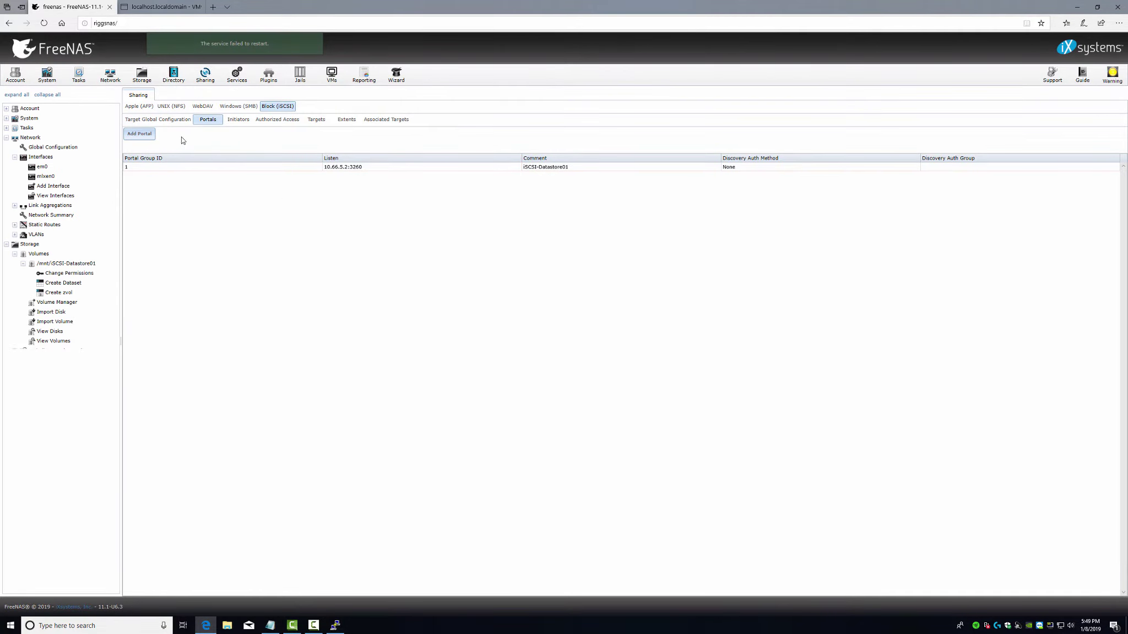
- Add an iSCSI initiator group allowing all hosts
left_click(236, 119)
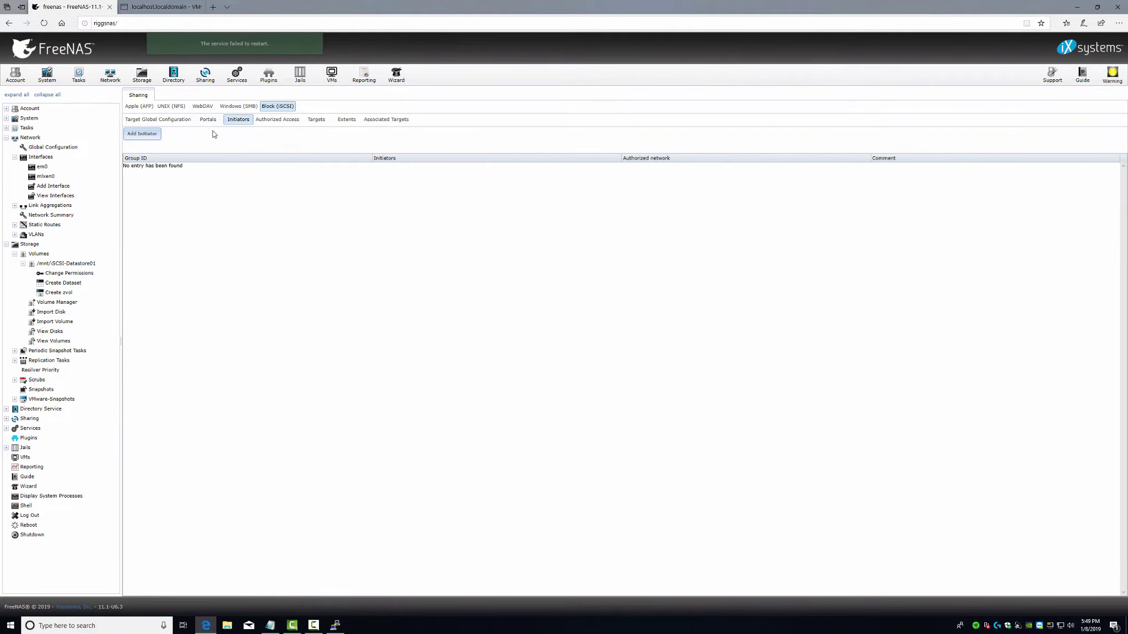
left_click(142, 134)
left_click(468, 369)
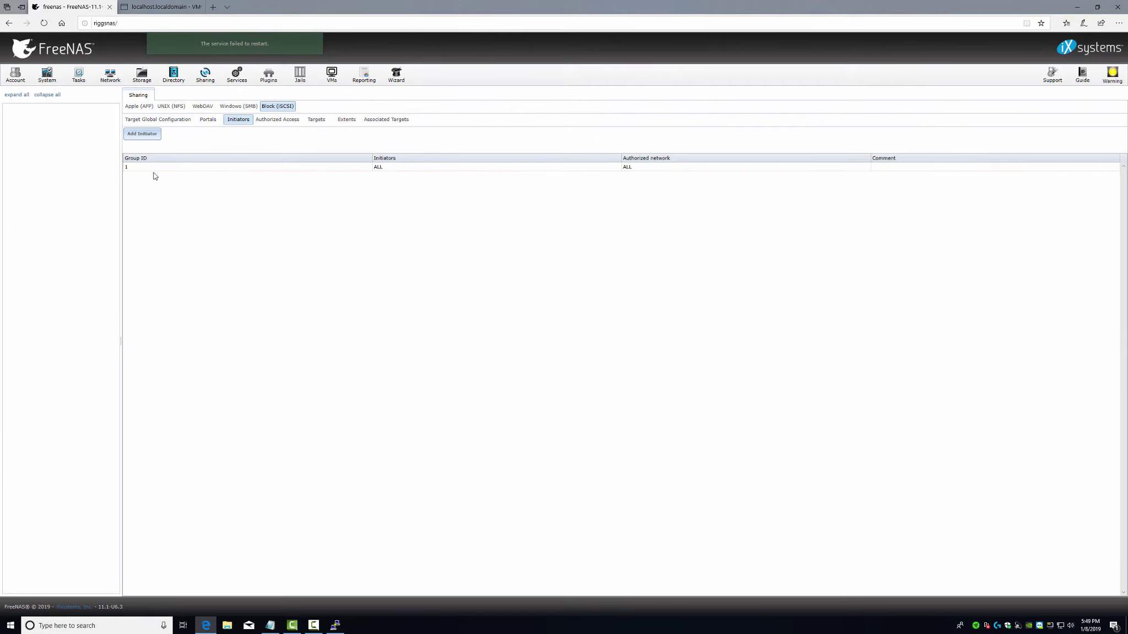
- Add target iSCSI-Datastore01, same alias, using portal group 1 and initiator group 1
left_click(271, 123)
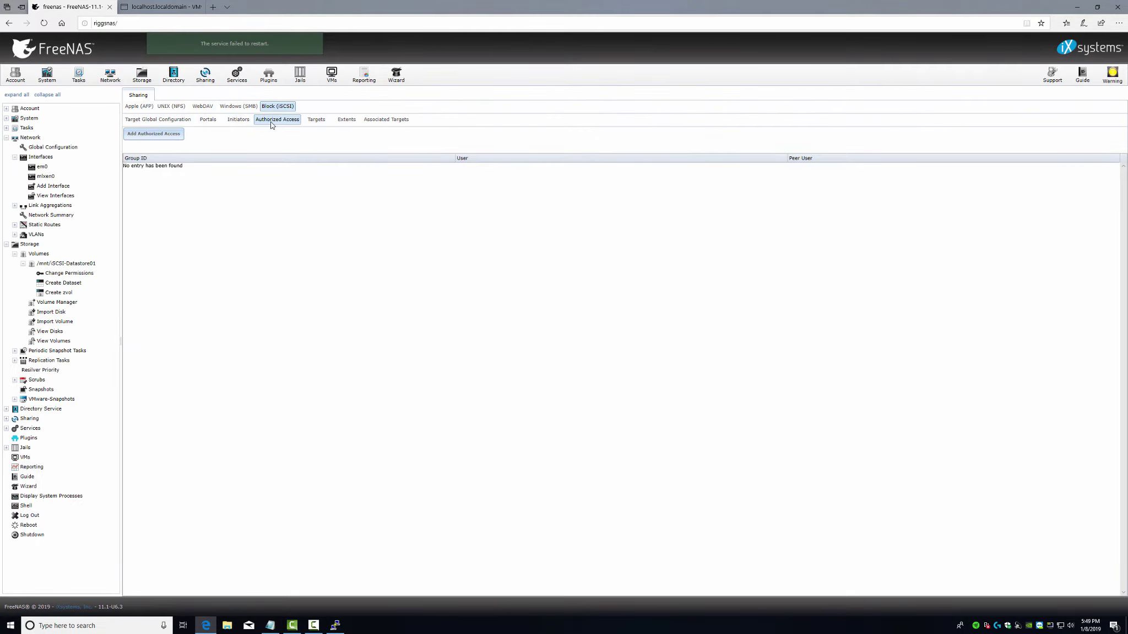
left_click(309, 122)
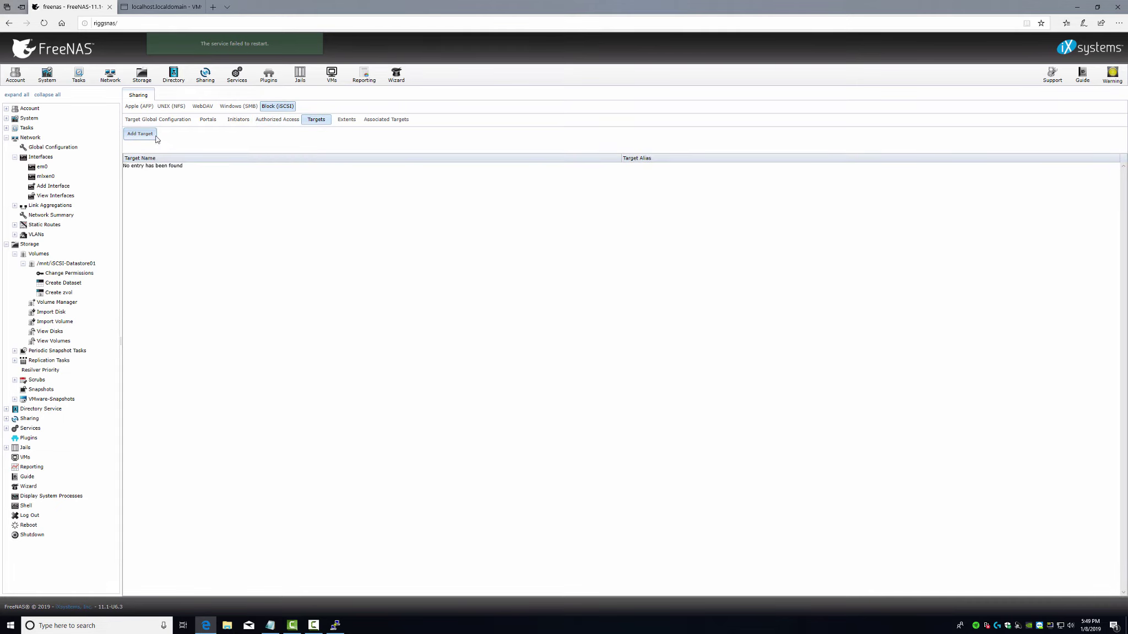
left_click(156, 137)
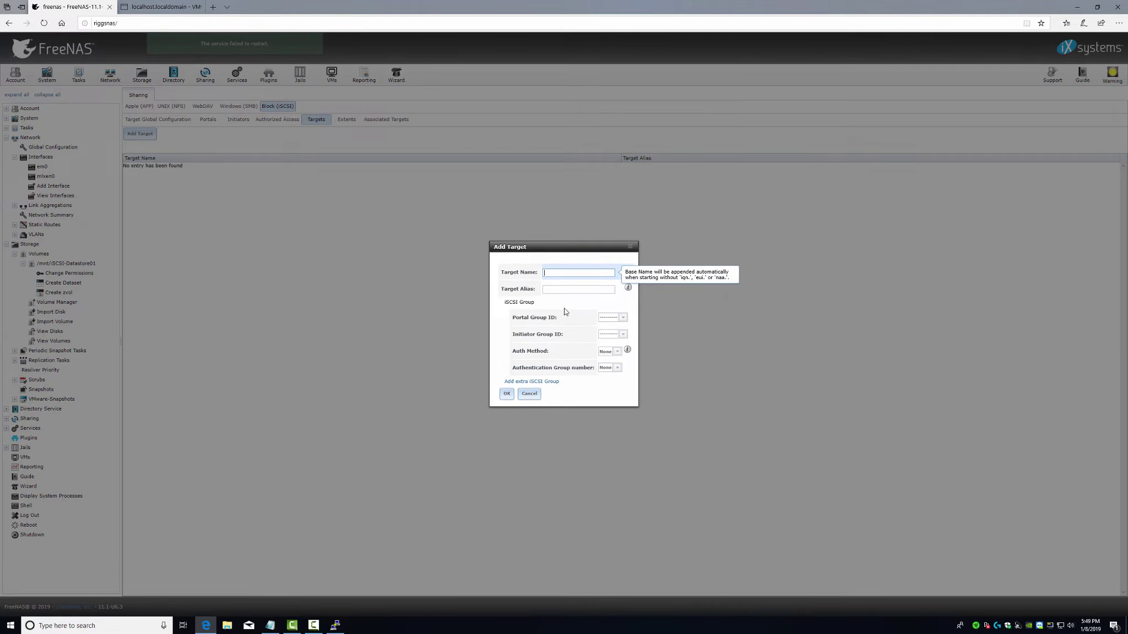
key("ctrl+v")
left_click(545, 290)
key("ctrl+v")
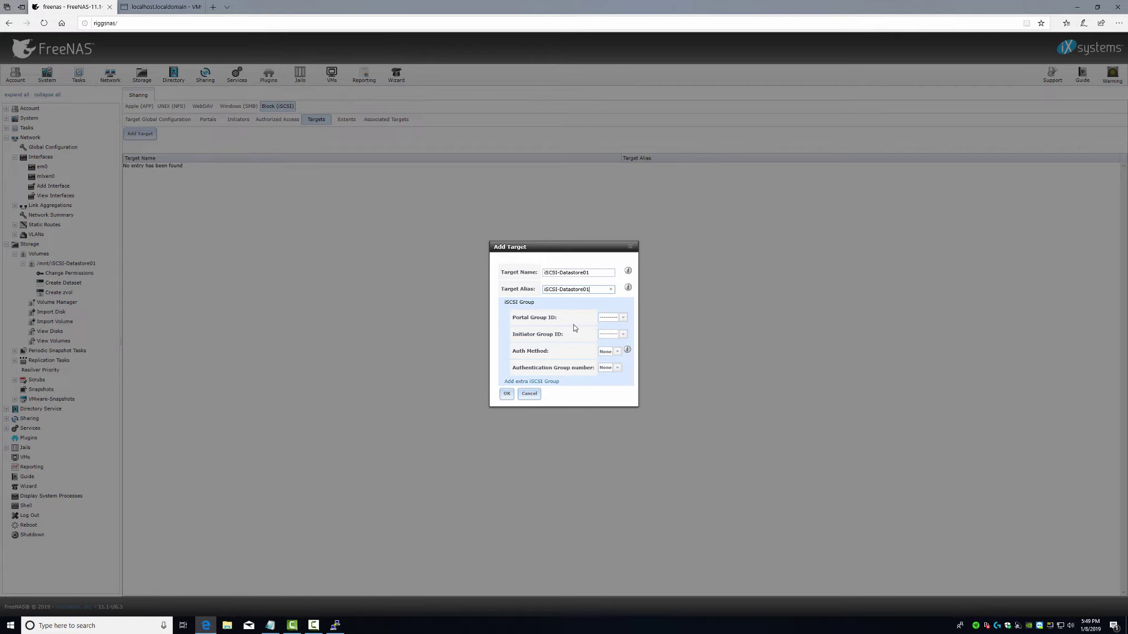
left_click(623, 318)
left_click(627, 335)
left_click(623, 335)
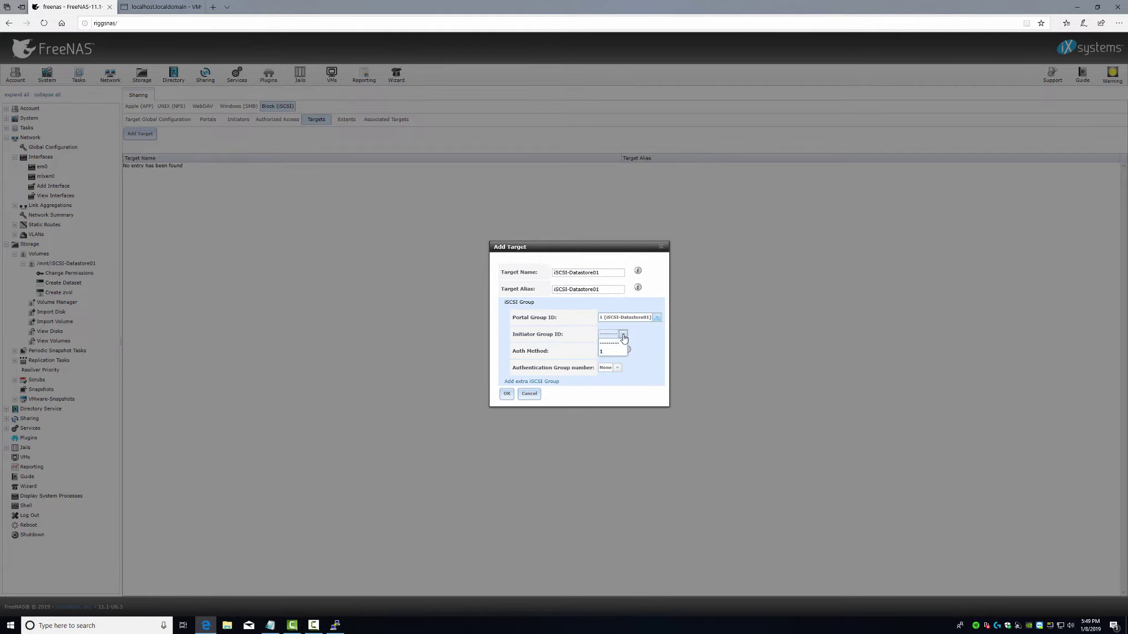
left_click(609, 351)
left_click(508, 394)
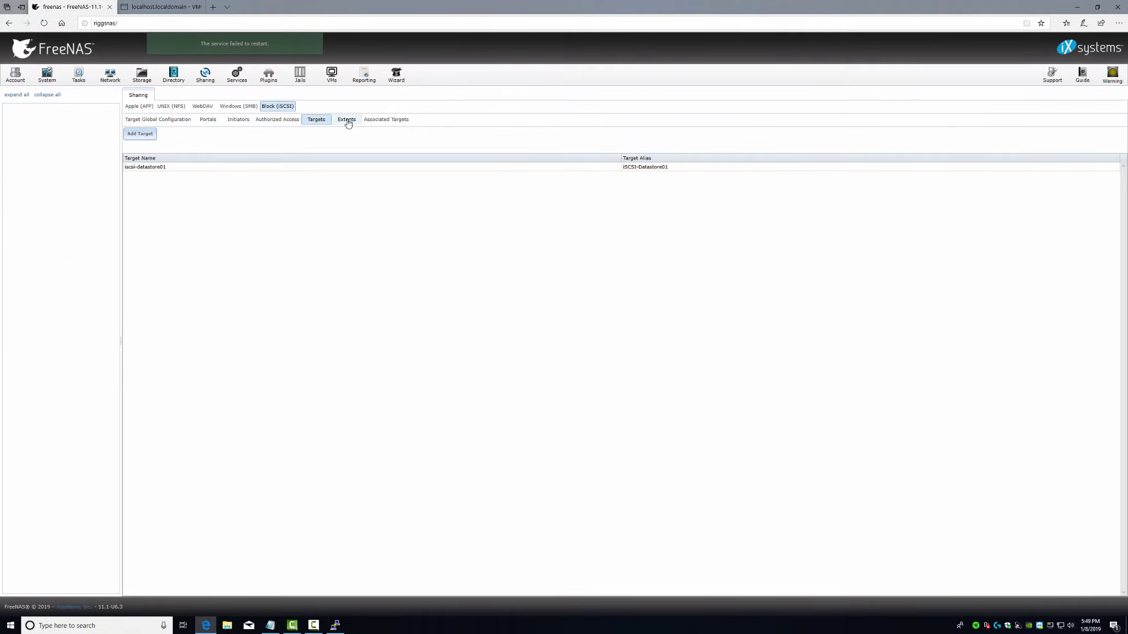
- Add device extent iSCSI-Datastore01 on the zvol with a 5% threshold and SSD LUN RPM
left_click(346, 119)
left_click(141, 136)
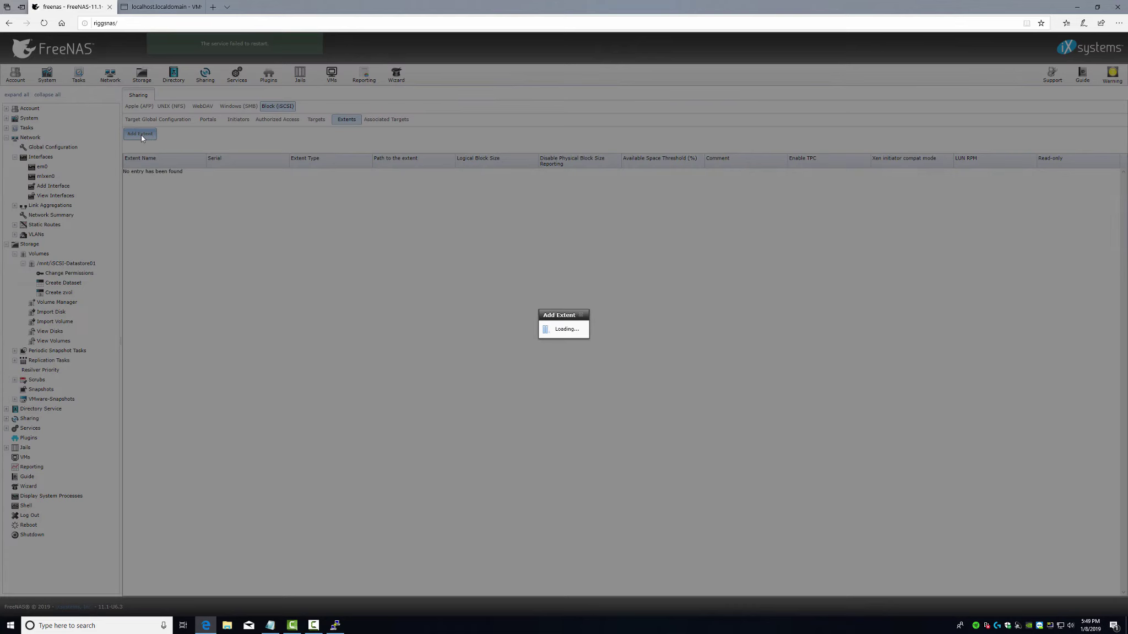
left_click(572, 234)
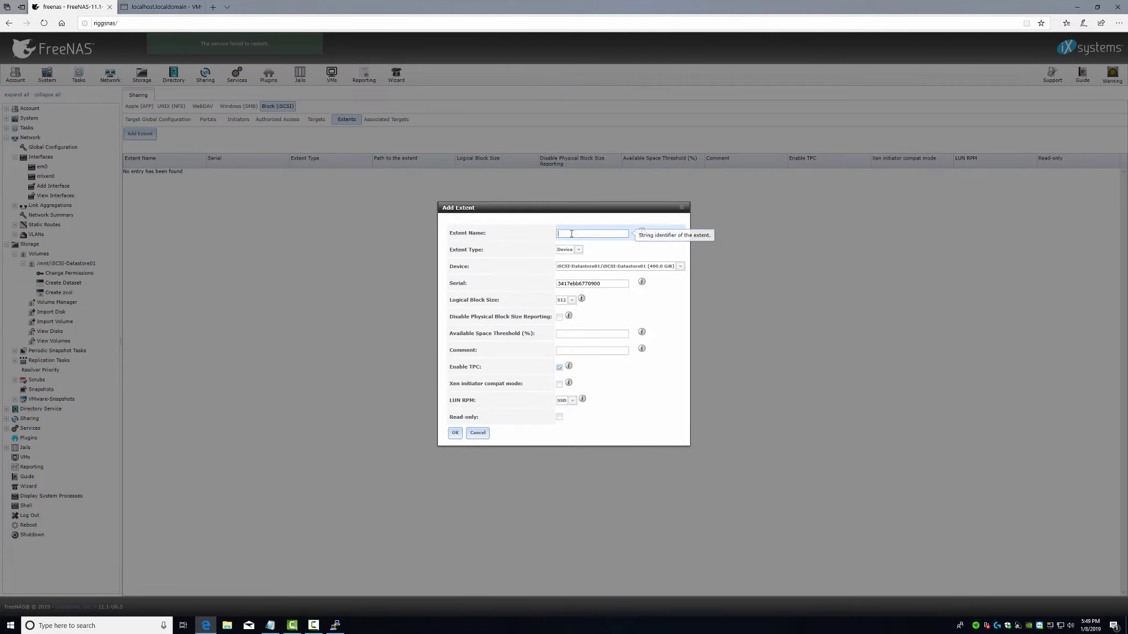
key("ctrl+v")
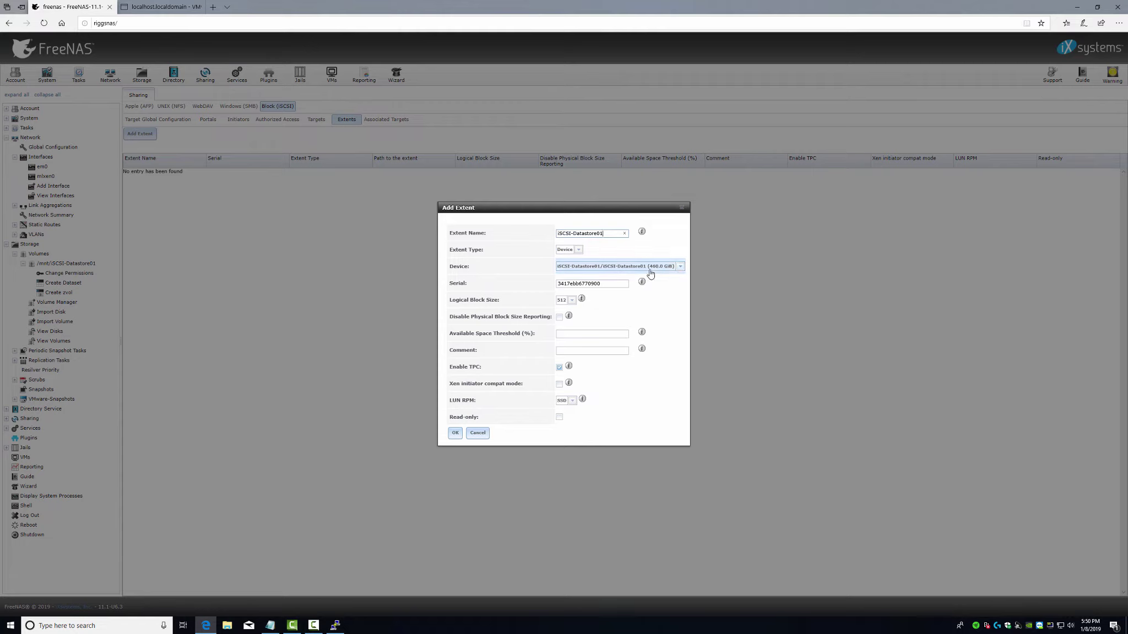
left_click(578, 251)
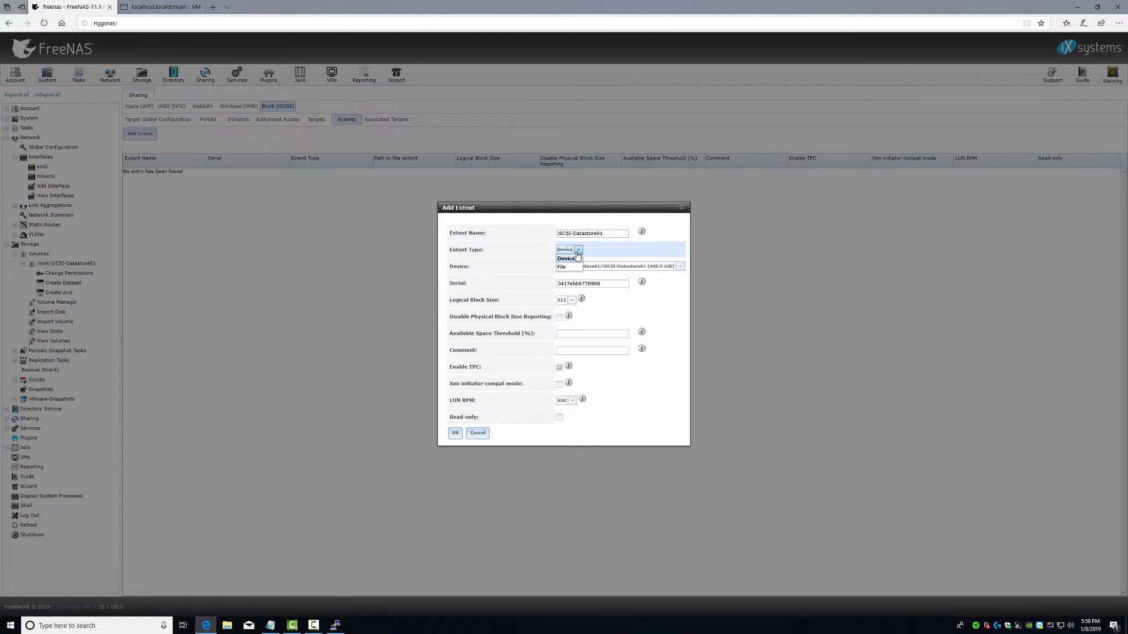
left_click(610, 247)
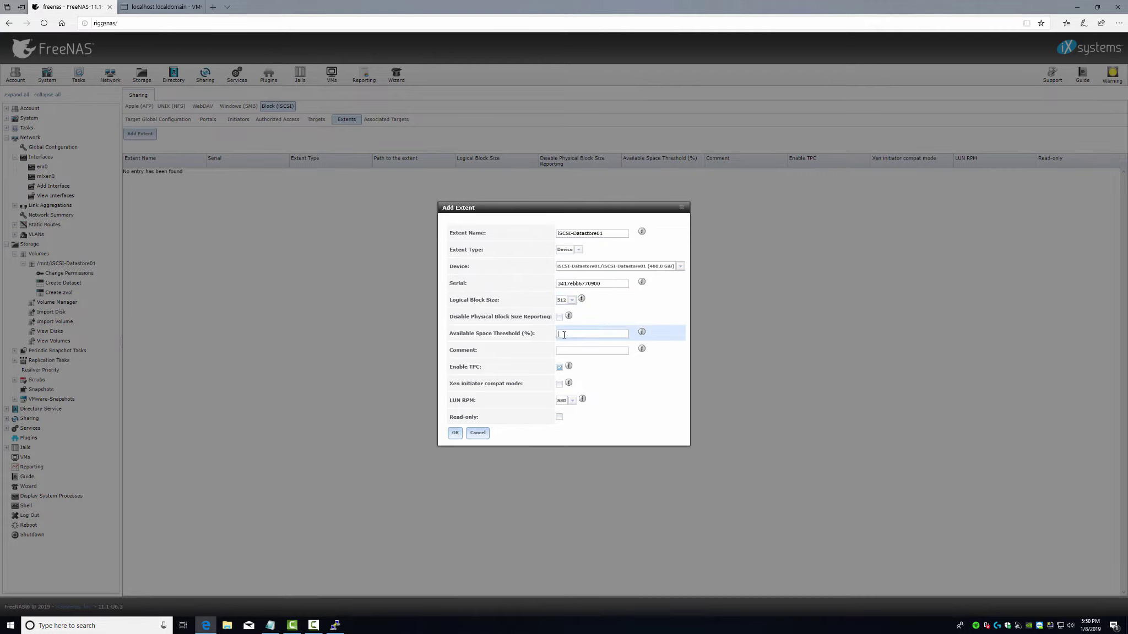
mouse_move(643, 334)
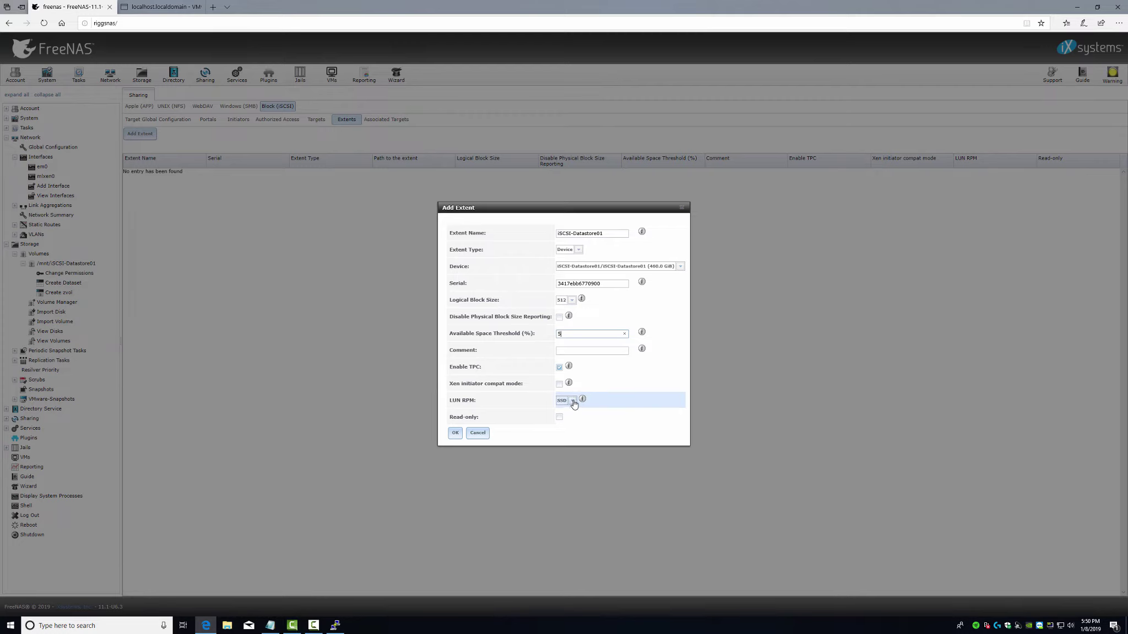
left_click(573, 401)
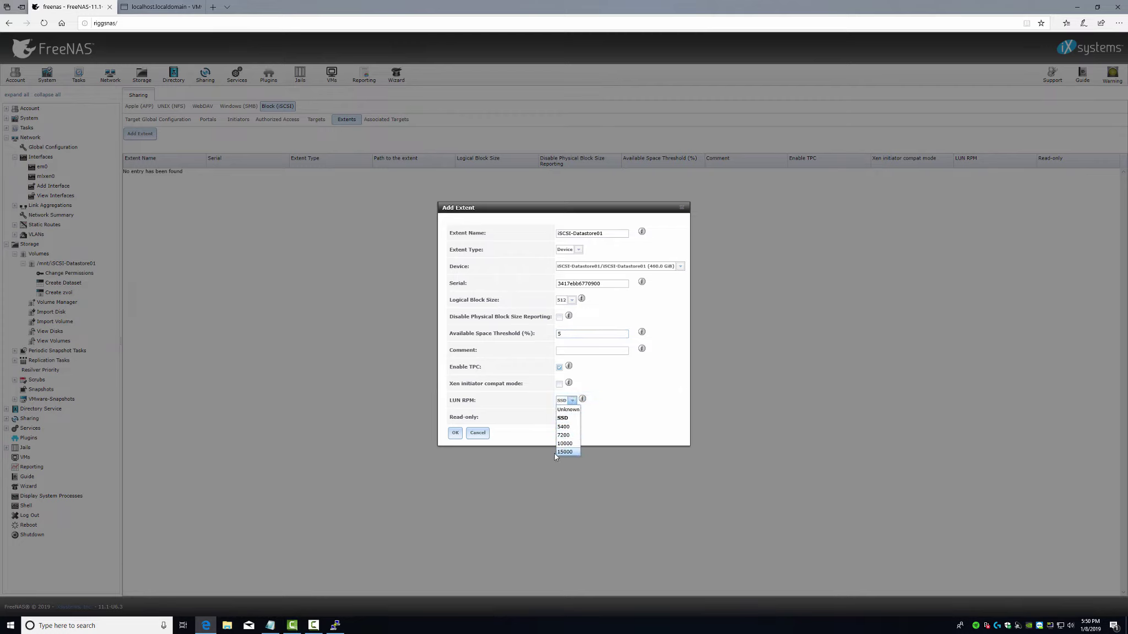
left_click(562, 419)
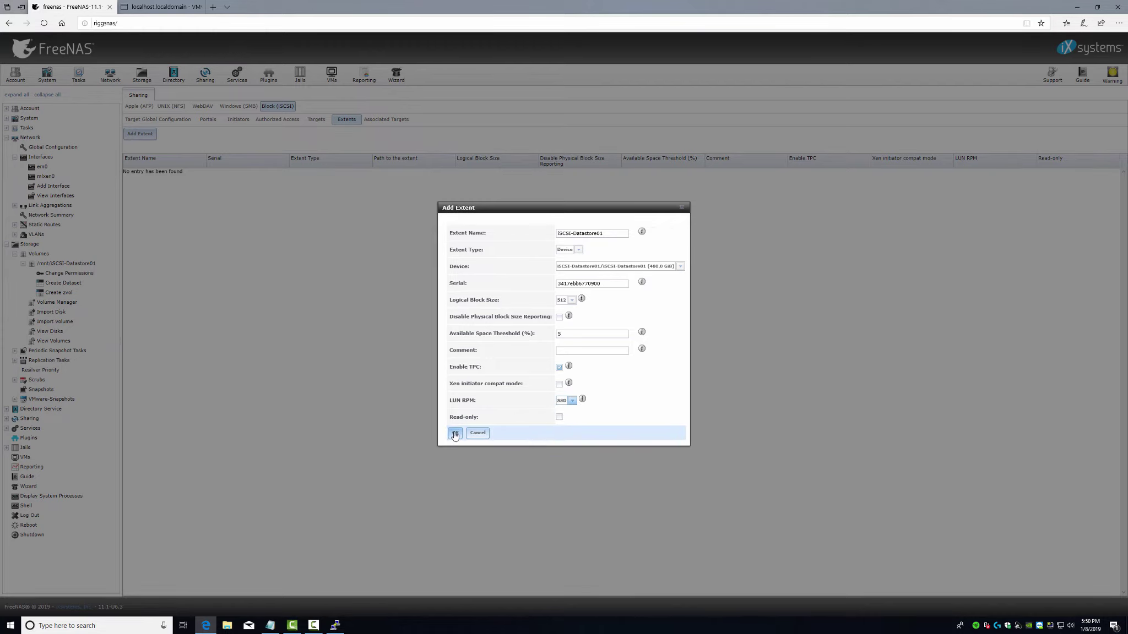
left_click(455, 434)
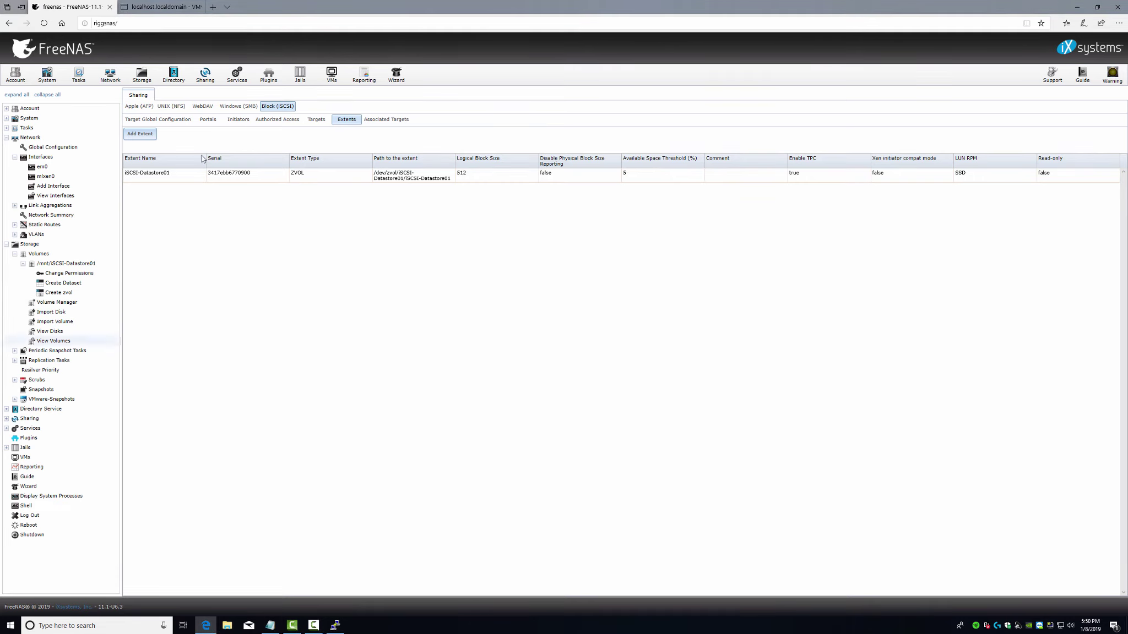
- Show the FreeNAS Services list, where iSCSI is set to start on boot but still stopped
left_click(235, 77)
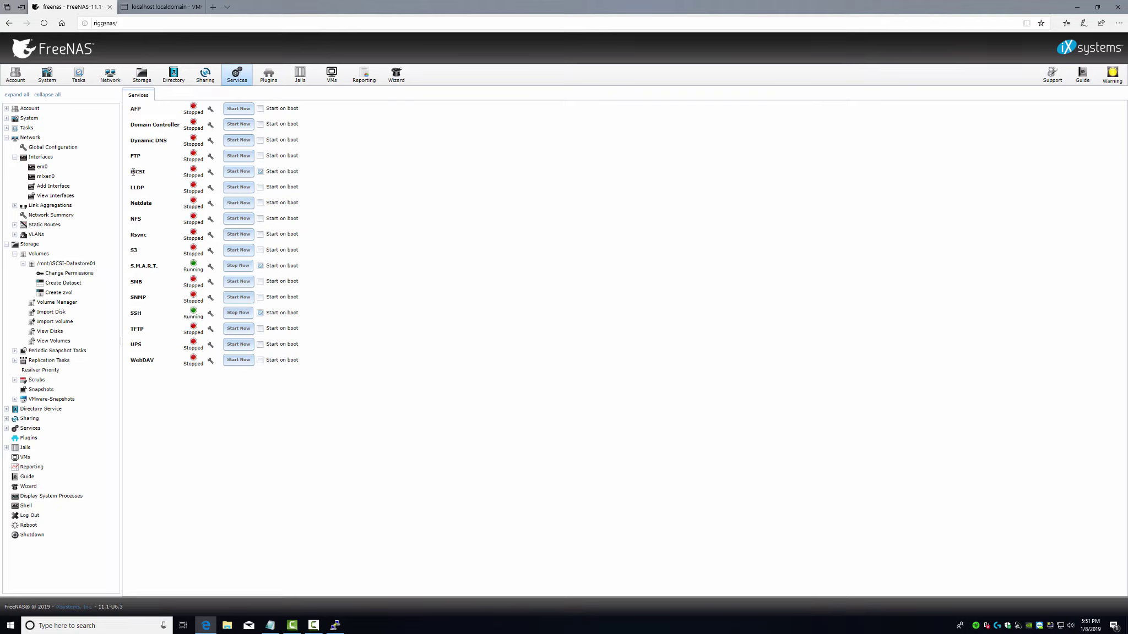
- Review the iSCSI settings, start the FreeNAS iSCSI service, then return to the ESXi host client
left_click(211, 173)
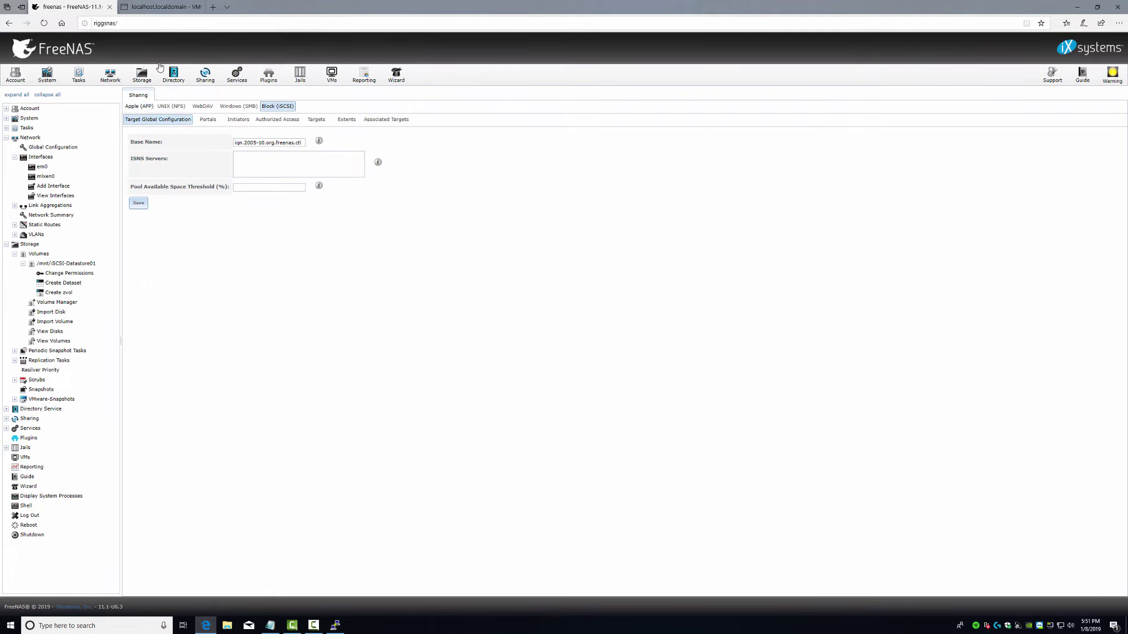
left_click(225, 81)
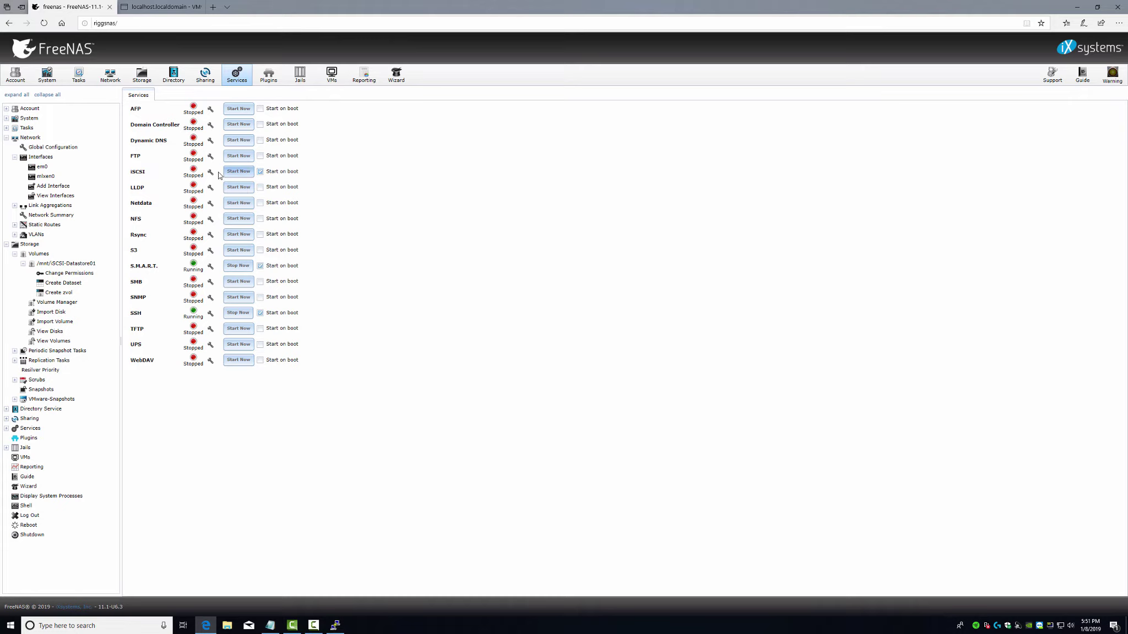
left_click(237, 171)
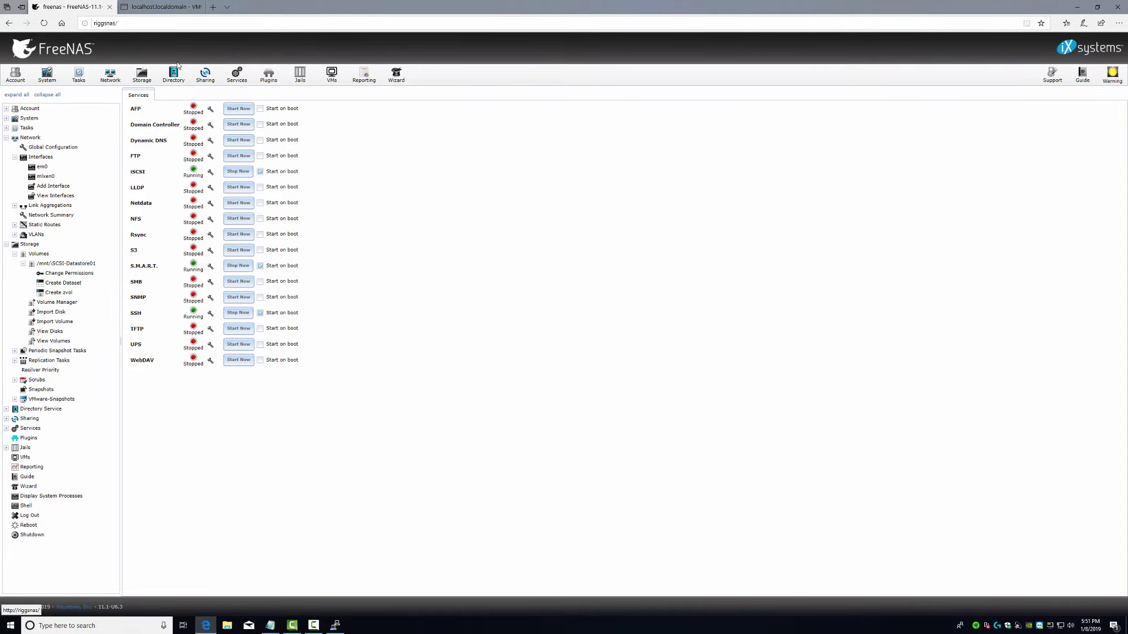
left_click(204, 76)
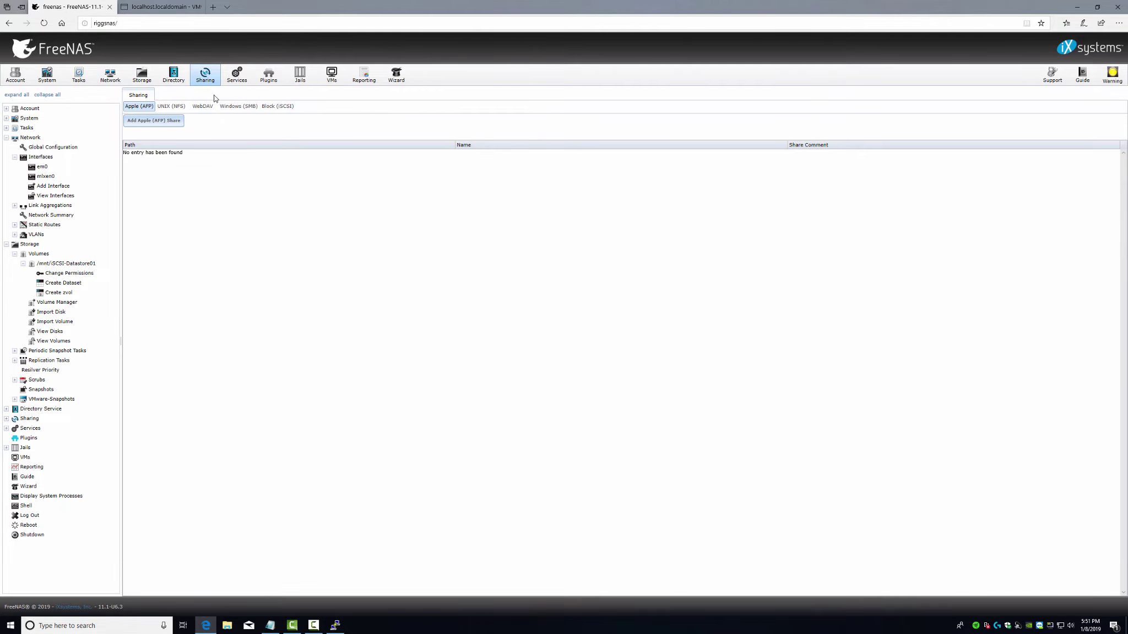
left_click(160, 7)
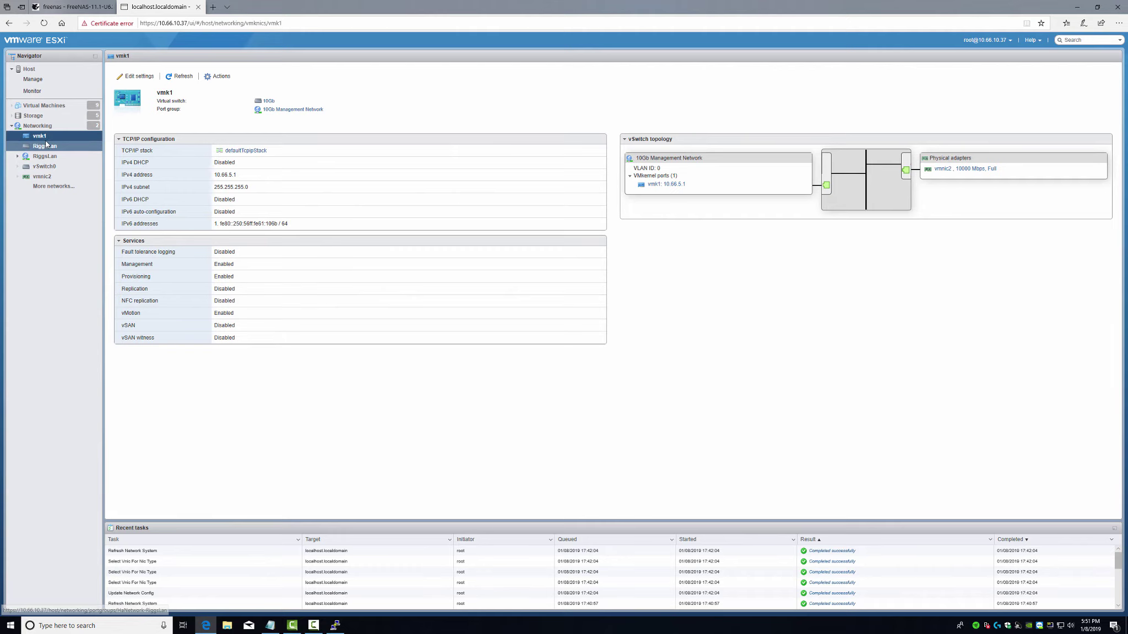
- Enable software iSCSI from the host's Storage Adapters configuration
left_click(33, 117)
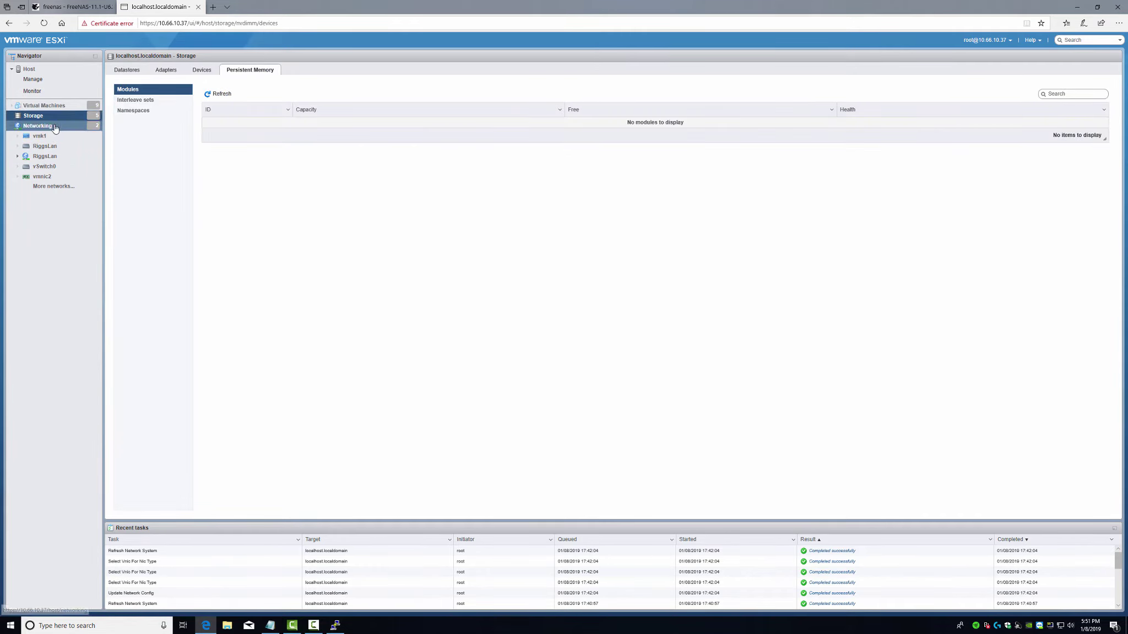
left_click(167, 74)
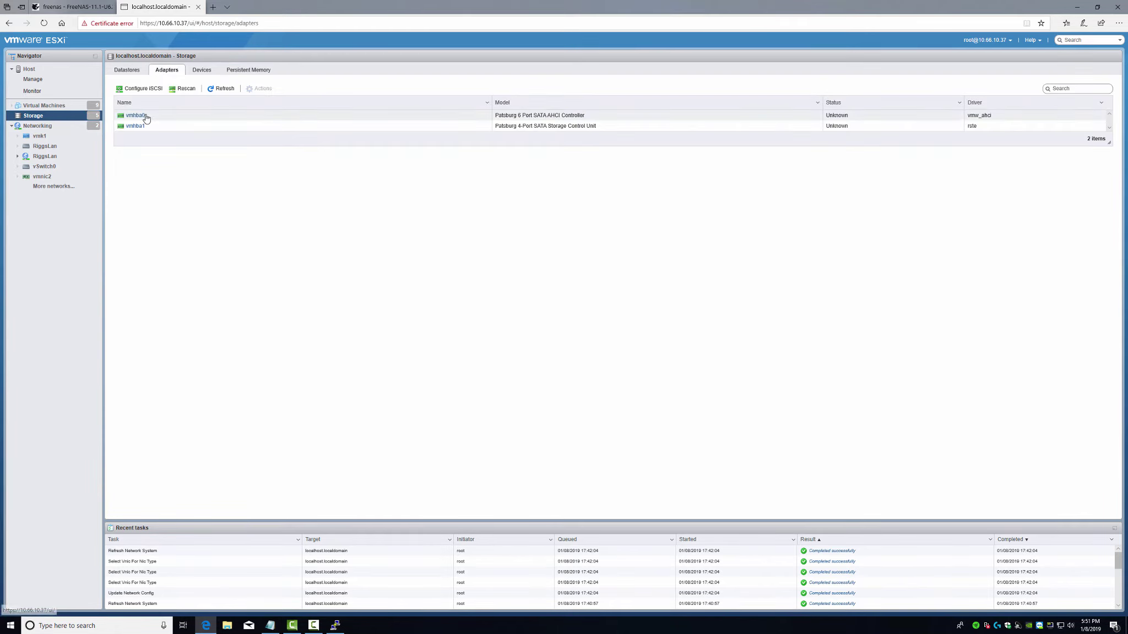
left_click(141, 89)
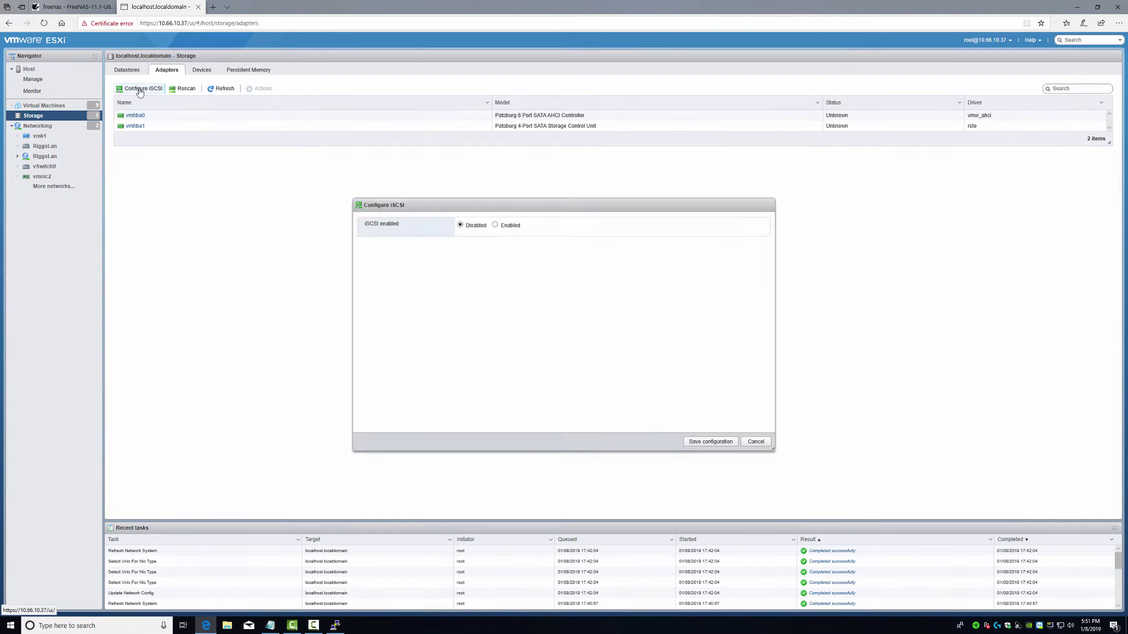
left_click(495, 226)
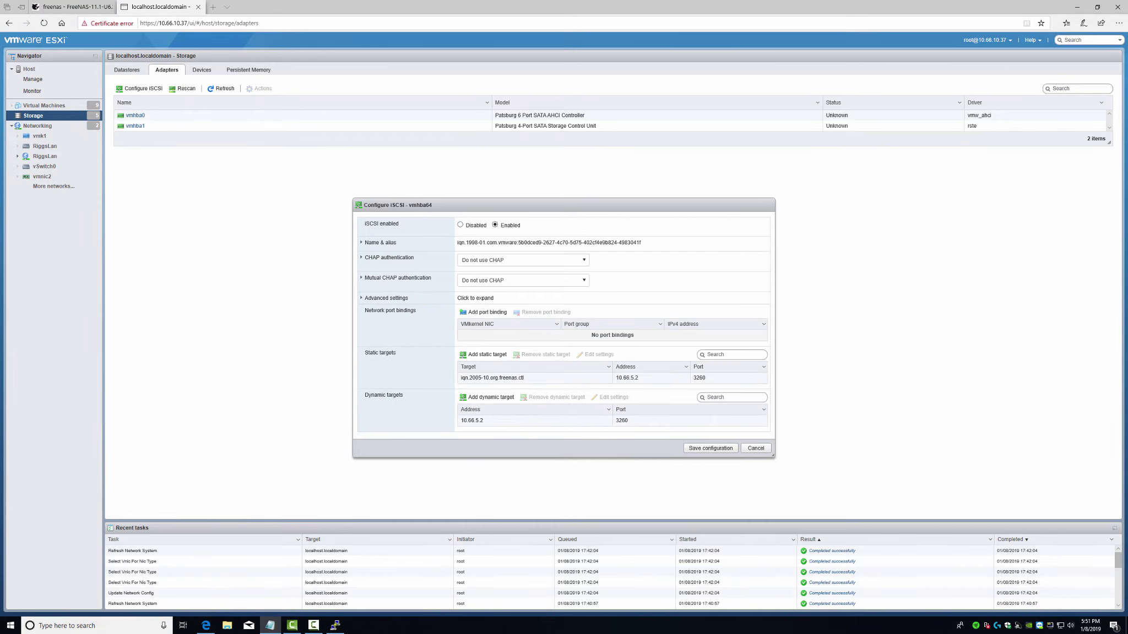
- Remove the old 10.66.5.2 static and dynamic targets and save the iSCSI configuration
left_click(501, 380)
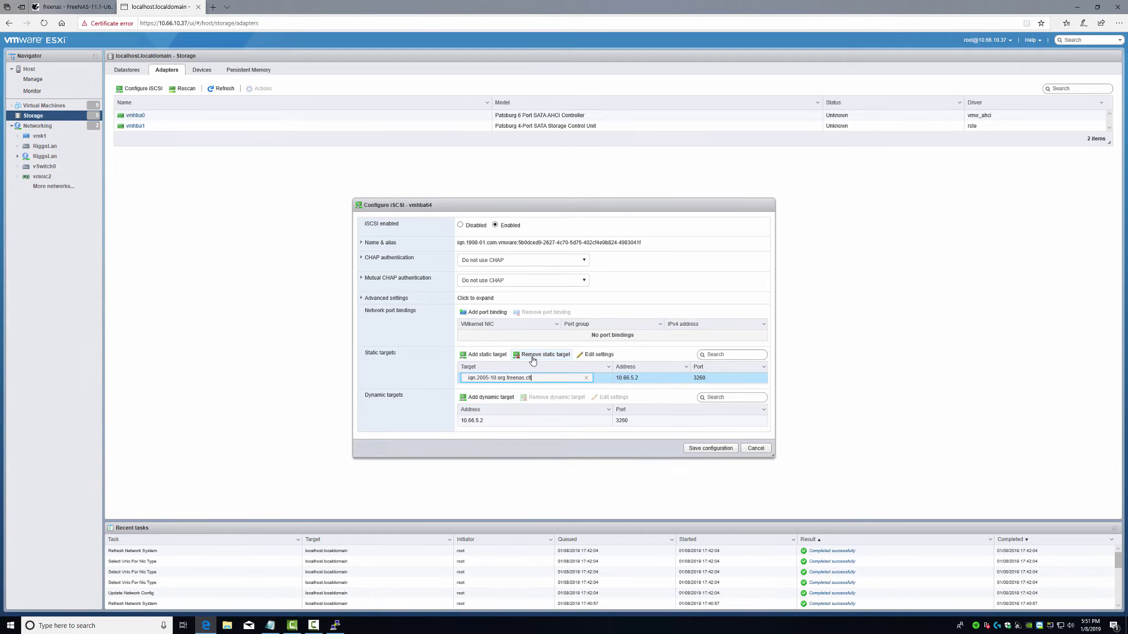
left_click(540, 354)
left_click(506, 423)
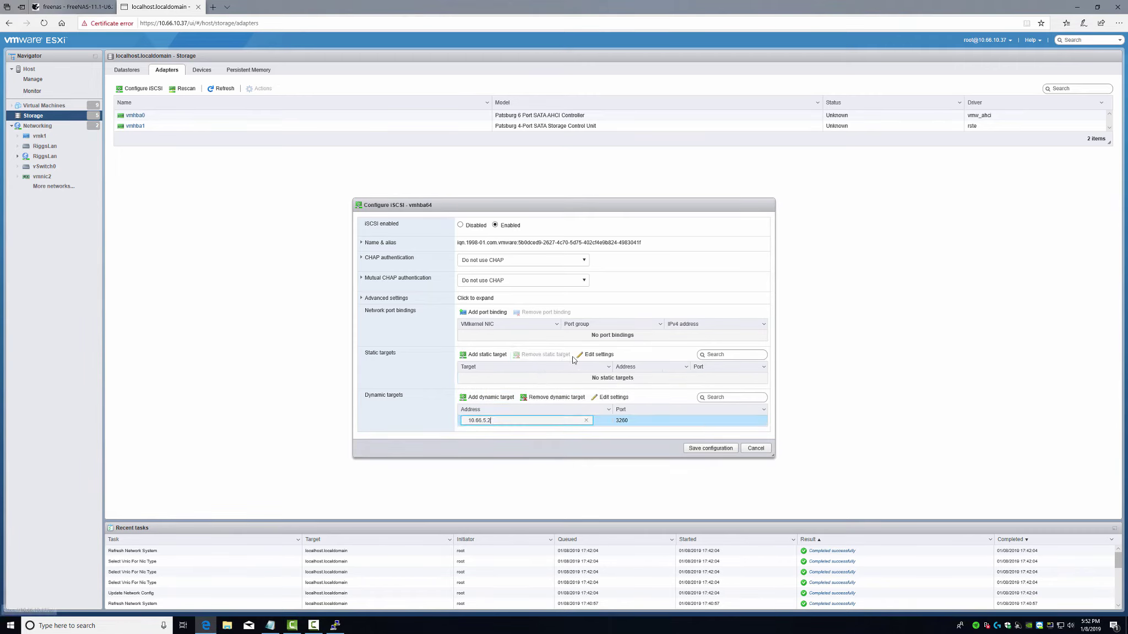
left_click(551, 397)
left_click(704, 447)
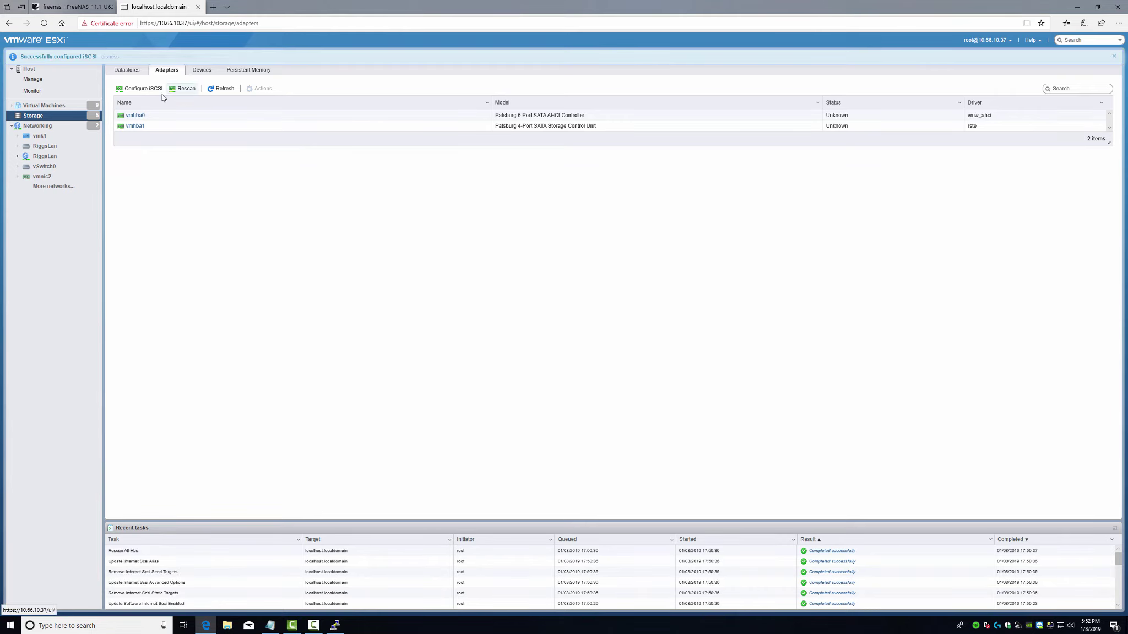
- Add dynamic target 10.66.5.2:3260, save, and refresh adapters so vmhba64 shows Online
left_click(145, 89)
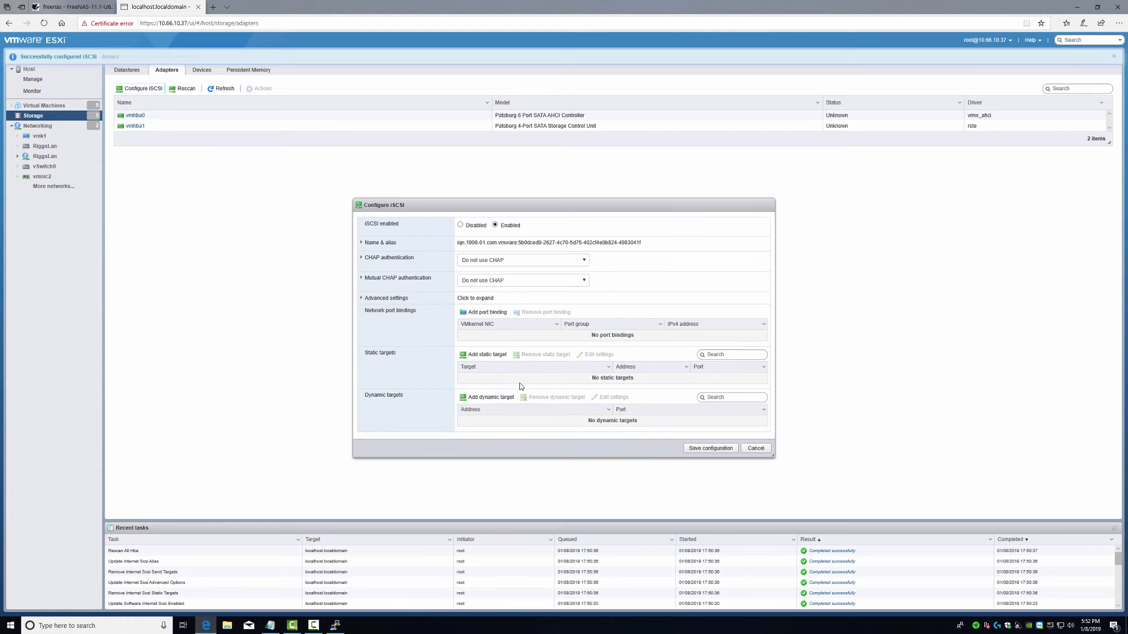
left_click(481, 398)
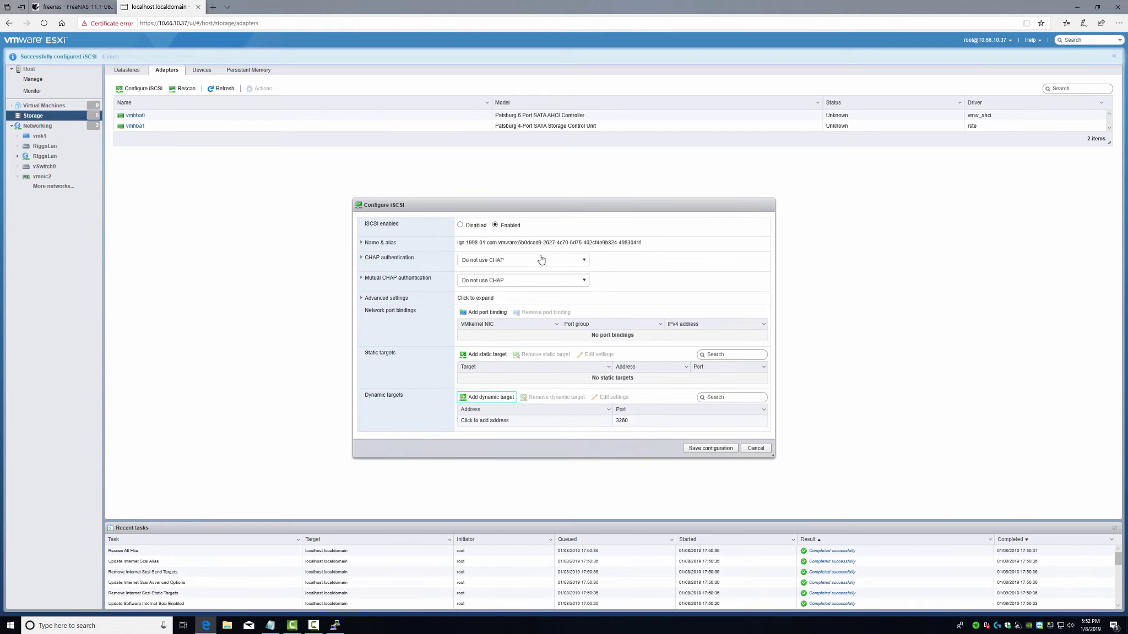
left_click(506, 421)
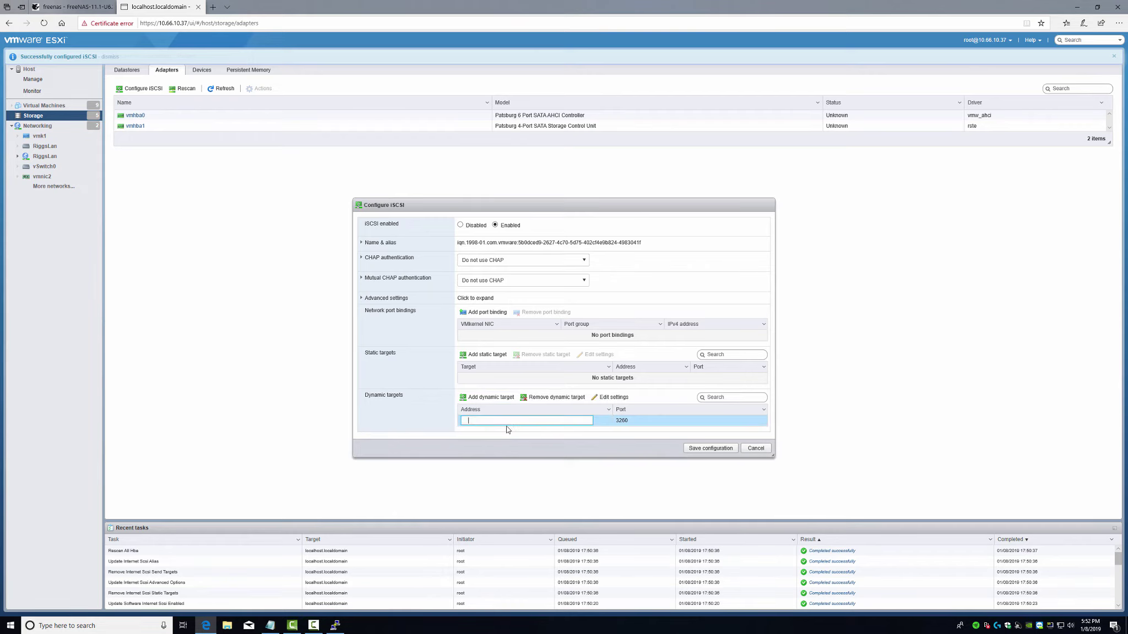
type("10.66.5.2")
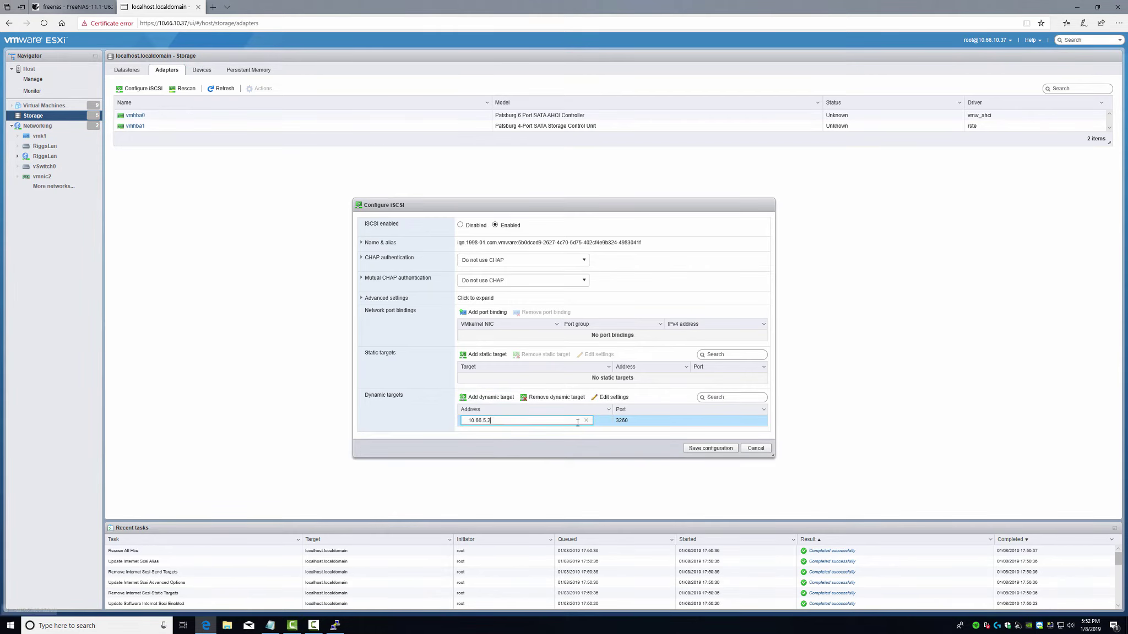
left_click(704, 449)
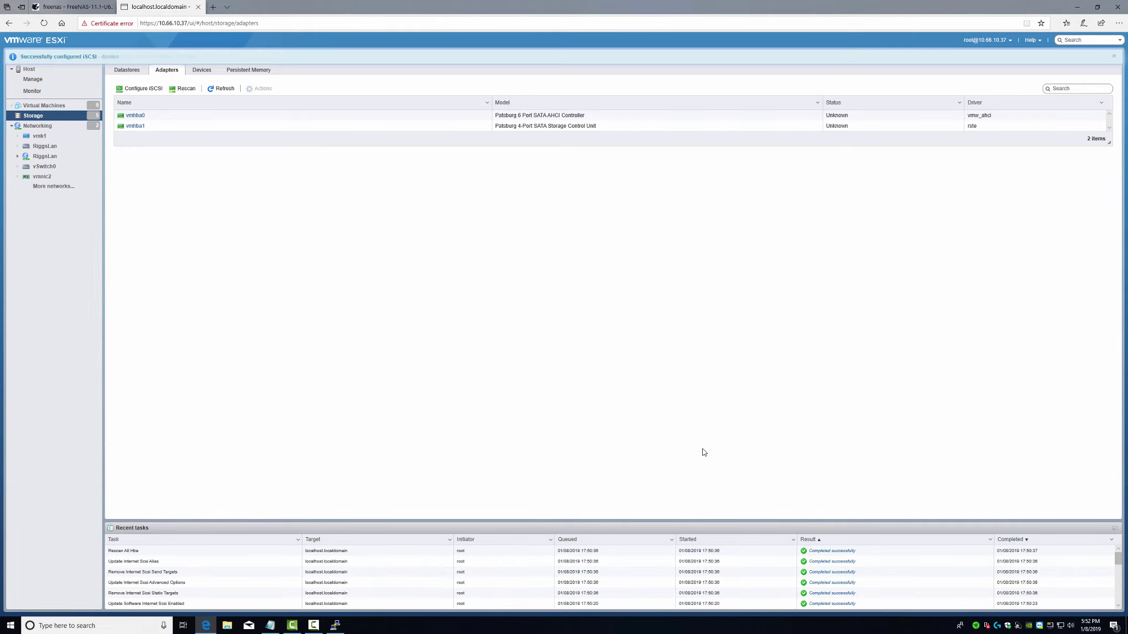
left_click(223, 88)
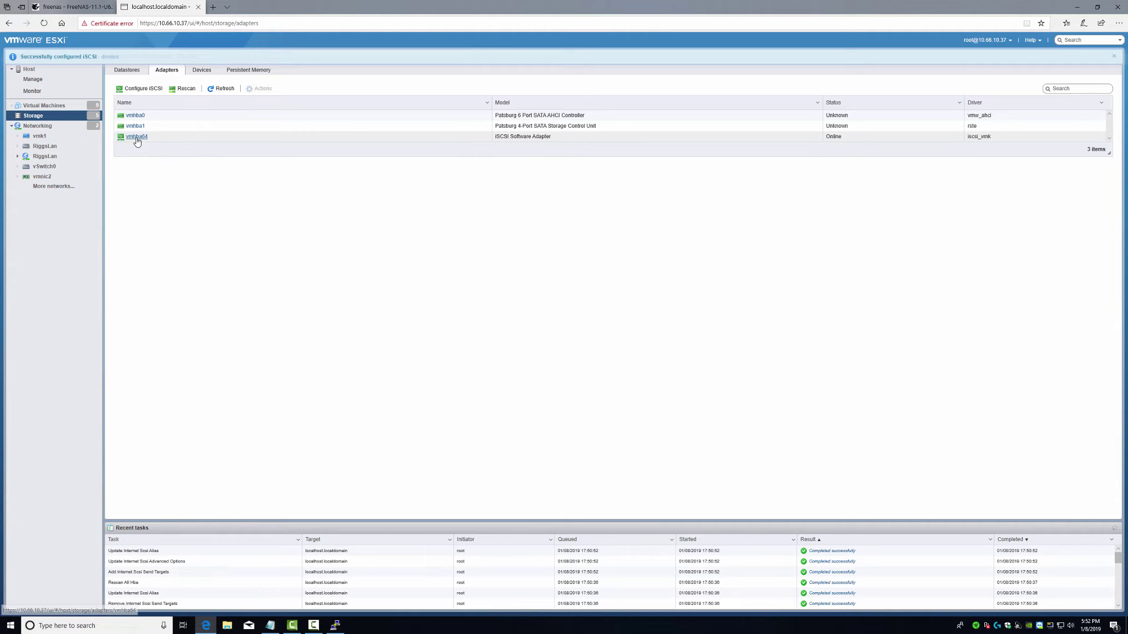
- Bind vmk1 (10Gb Management Network) to the iSCSI adapter, save, then refresh the Datastores list
left_click(138, 89)
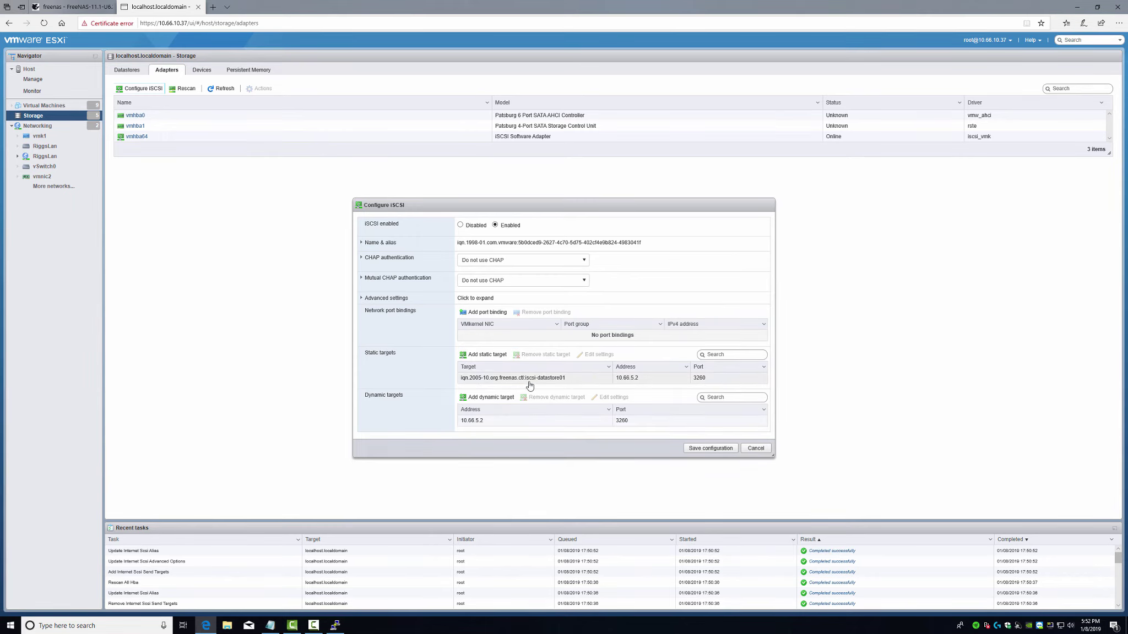
left_click(487, 313)
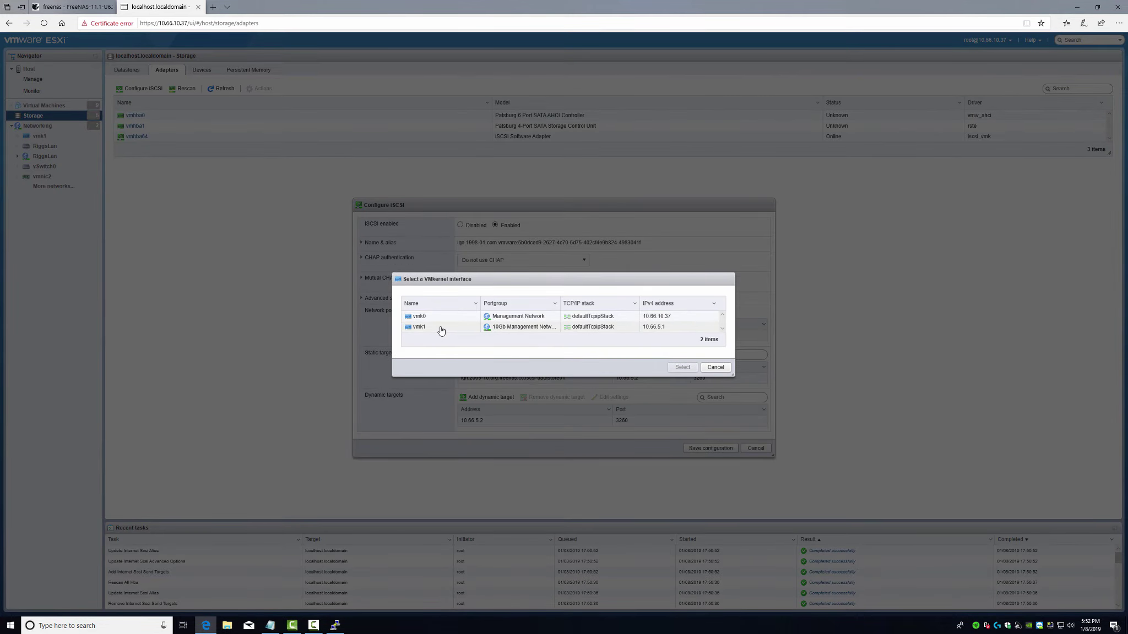
left_click(441, 329)
left_click(687, 369)
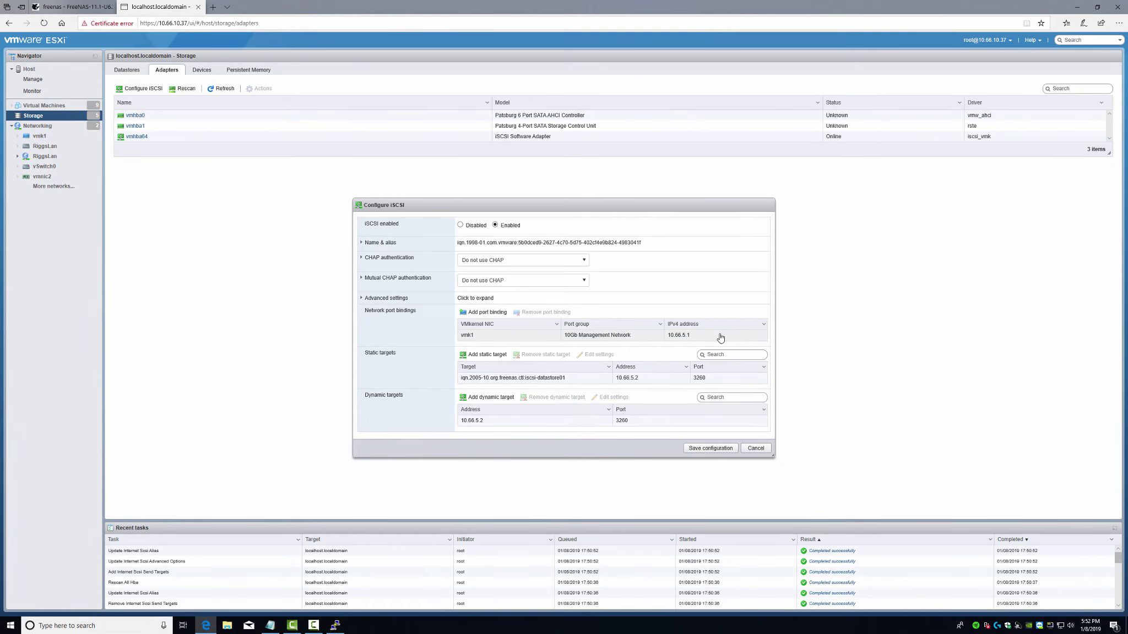
left_click(710, 449)
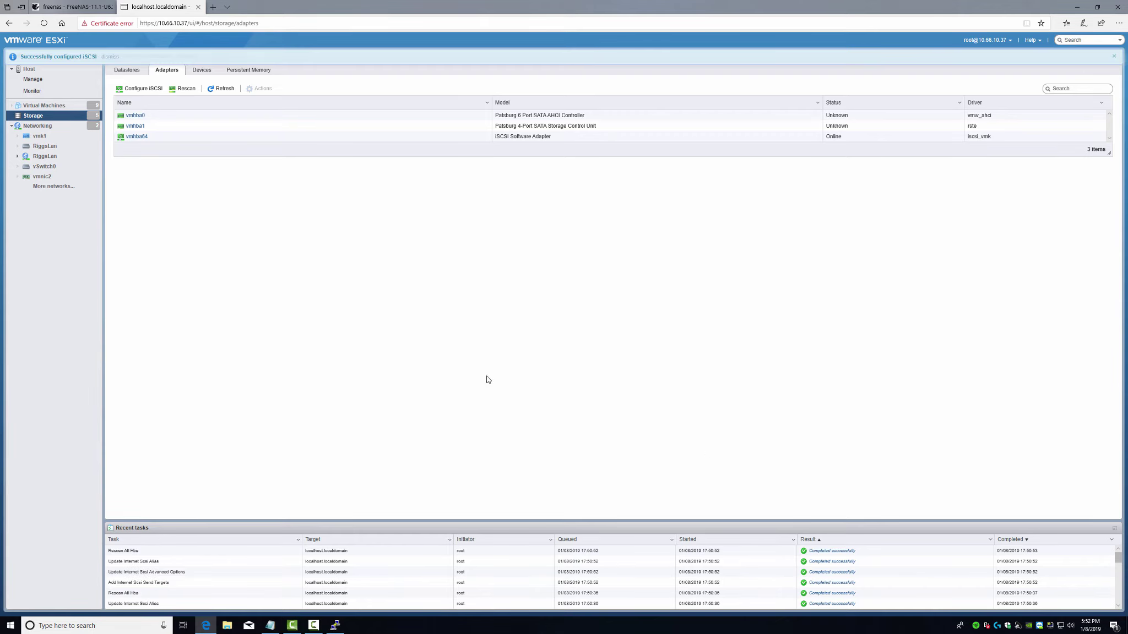
left_click(127, 73)
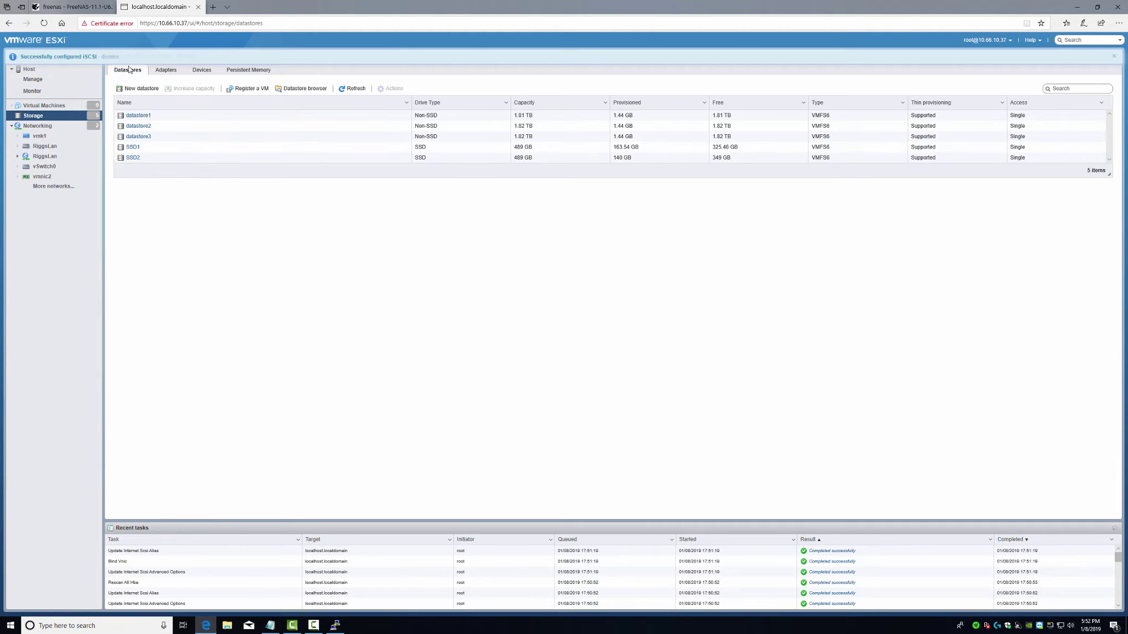
left_click(340, 90)
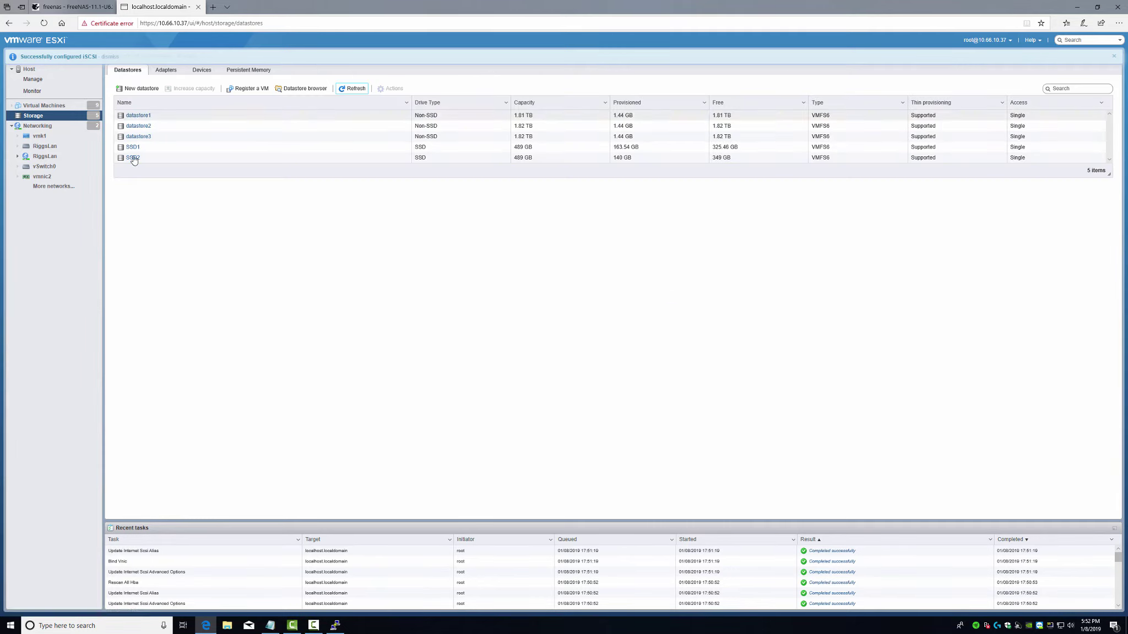
- Refresh storage devices and start a new datastore iSCSI-Datastore01 on the 460 GB FreeNAS iSCSI Disk
left_click(202, 71)
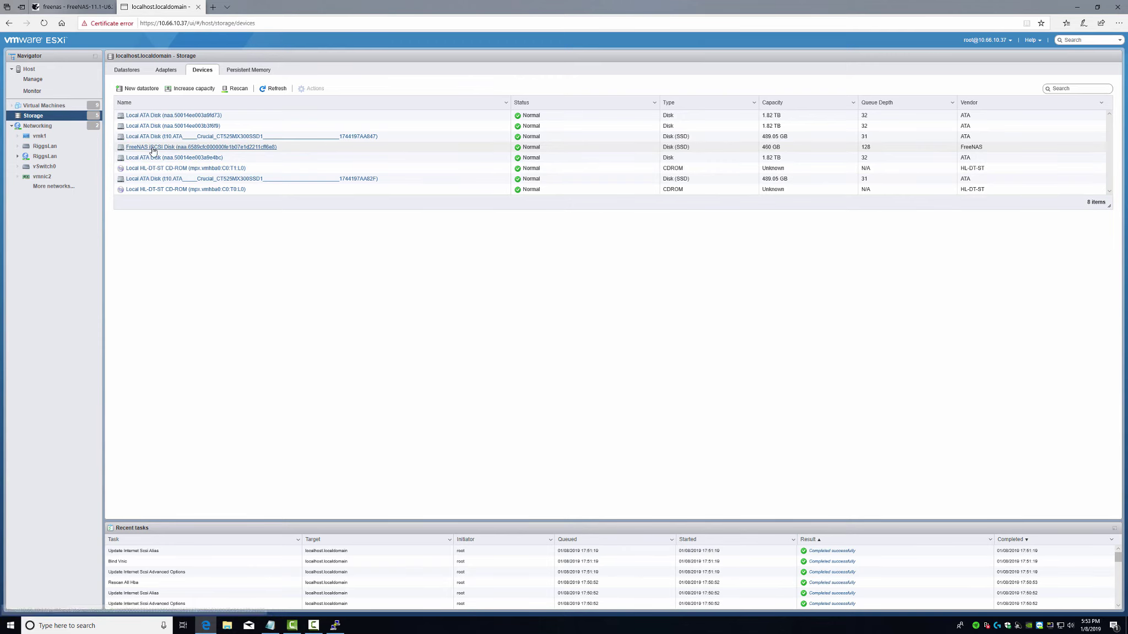
left_click(274, 89)
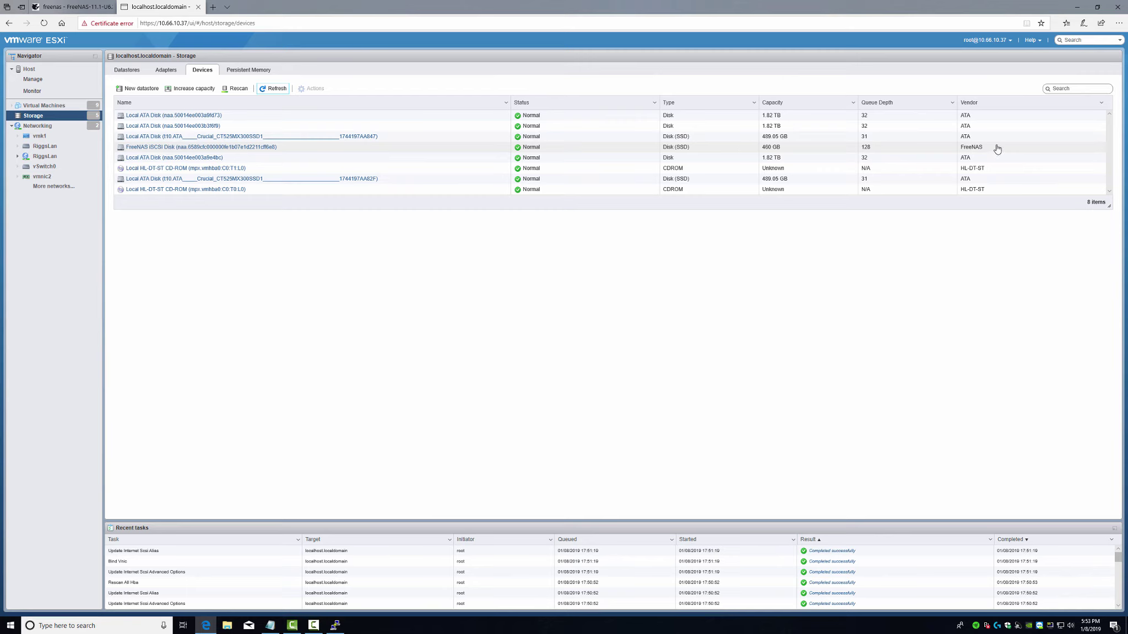
left_click(153, 147)
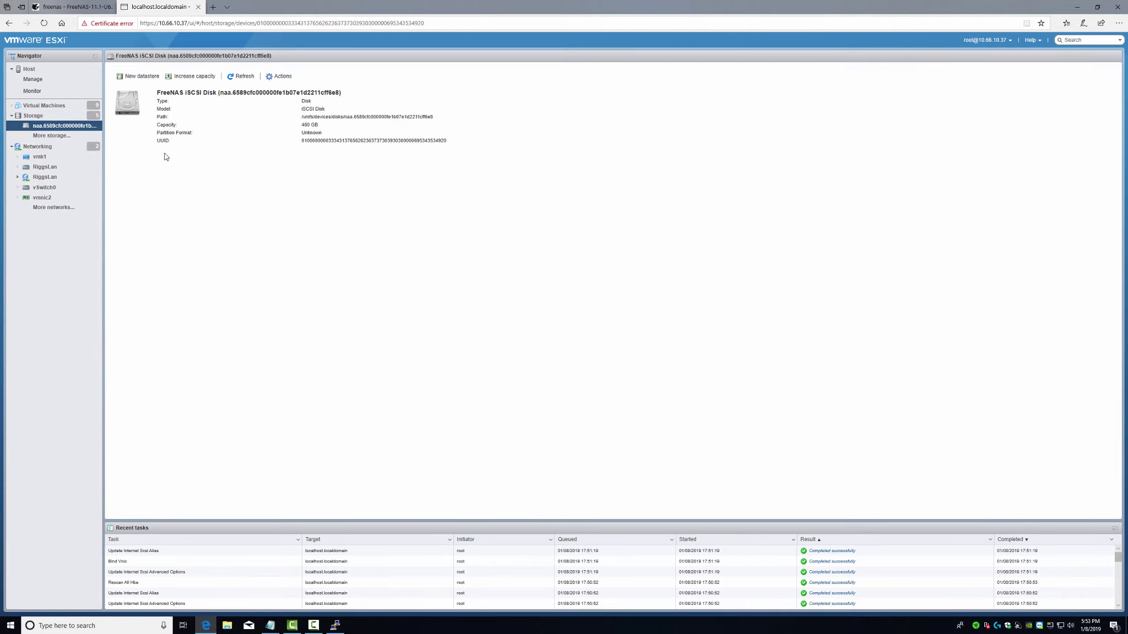
left_click(281, 76)
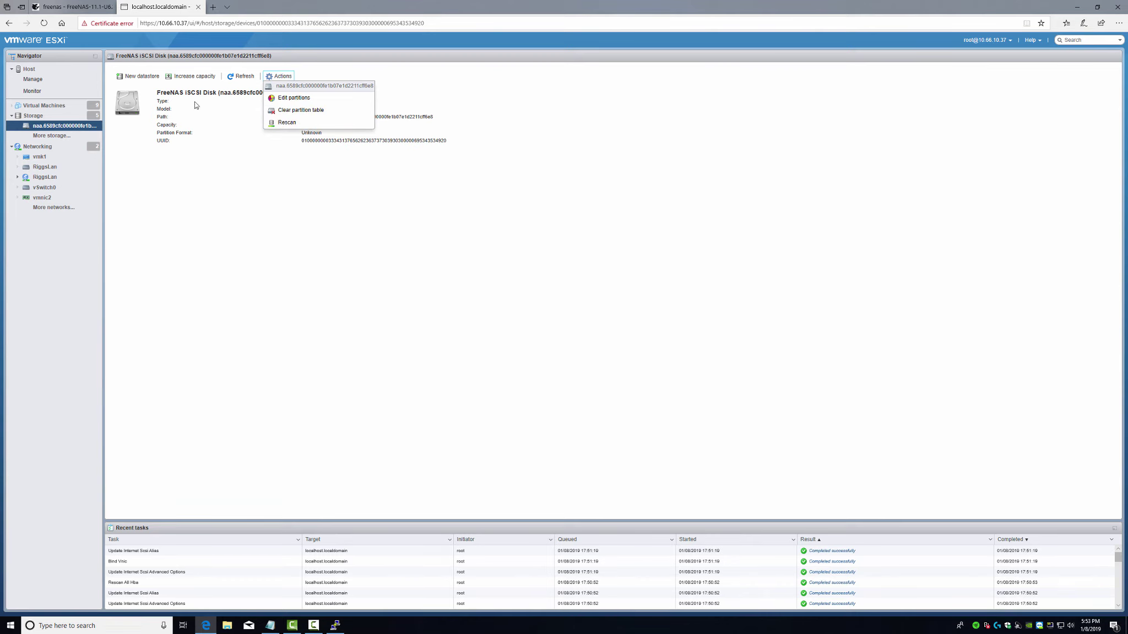
left_click(142, 77)
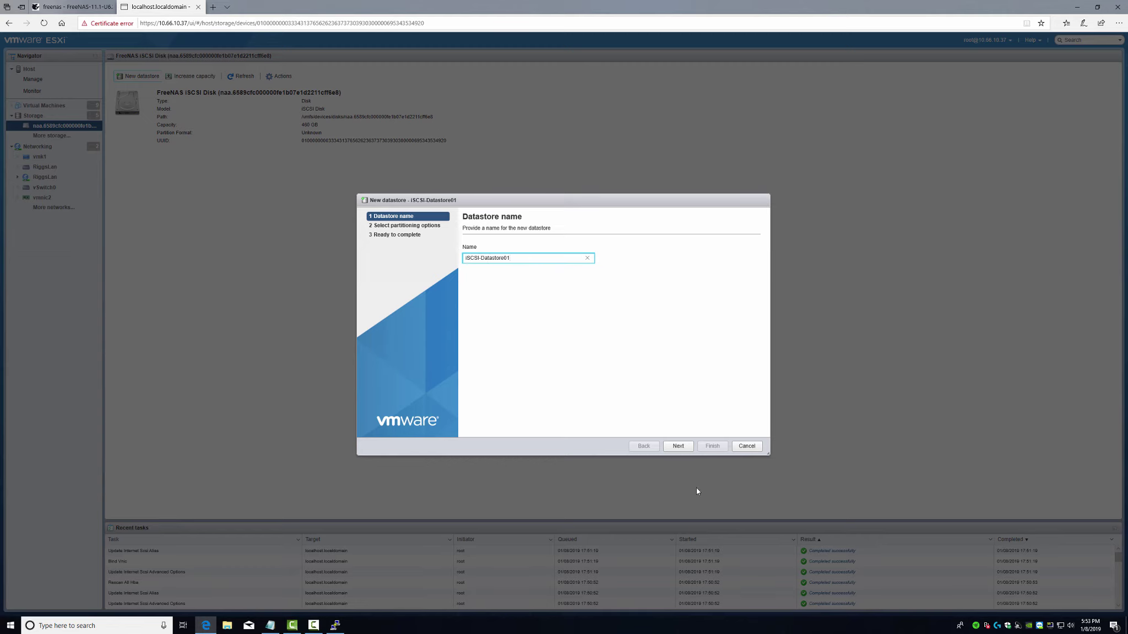
- Create VMFS 6 datastore iSCSI-Datastore01 on the full disk, accepting the erase warning
left_click(677, 448)
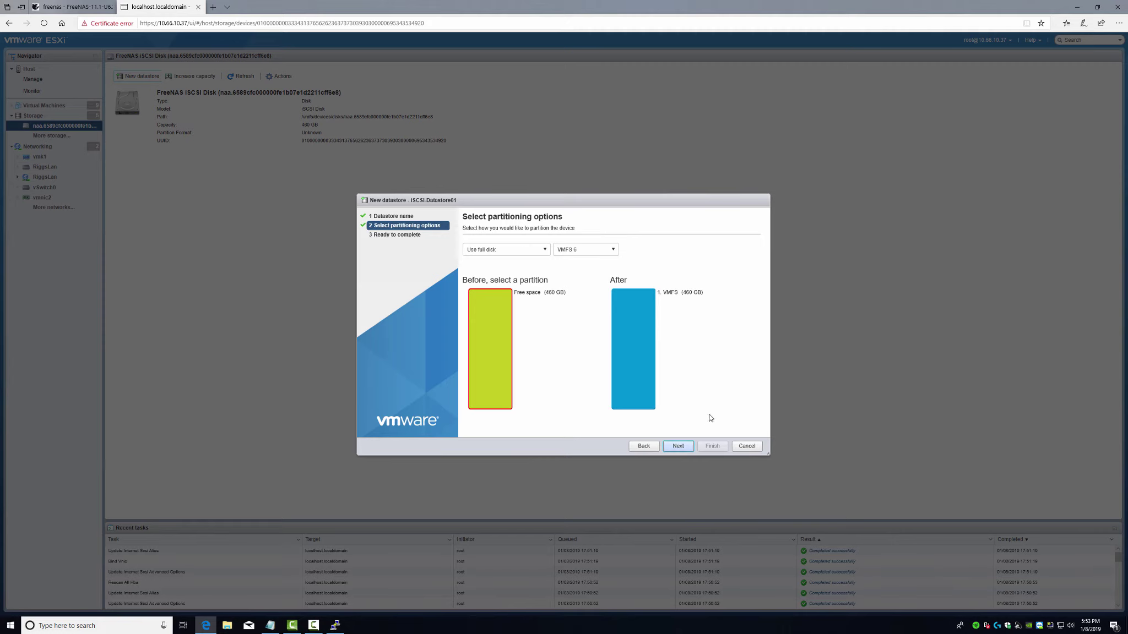
left_click(692, 449)
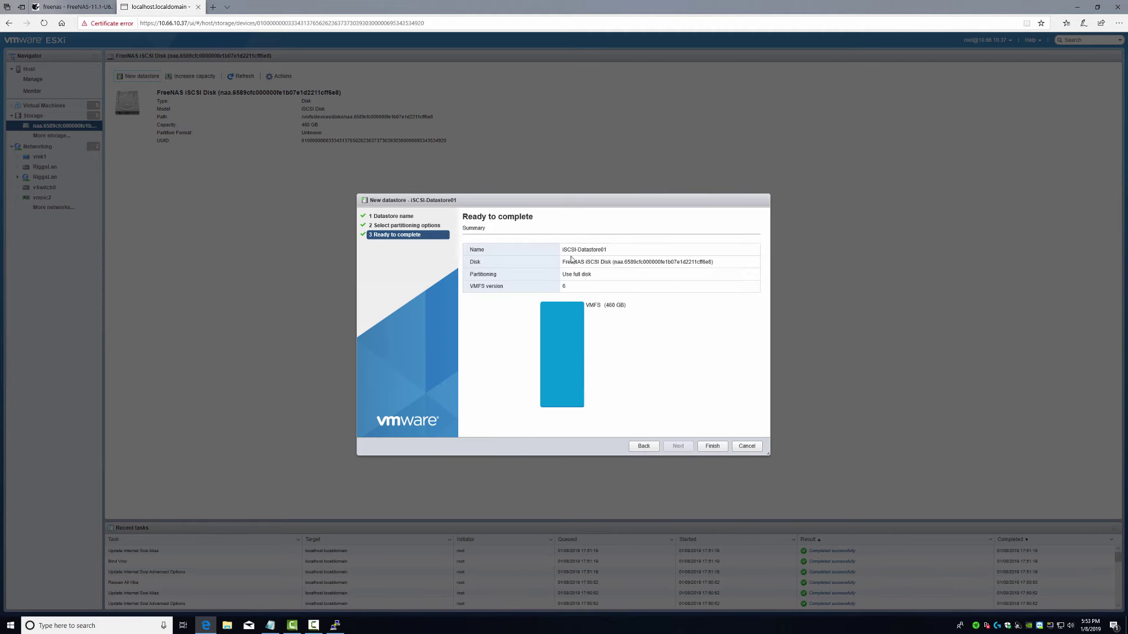
left_click(712, 446)
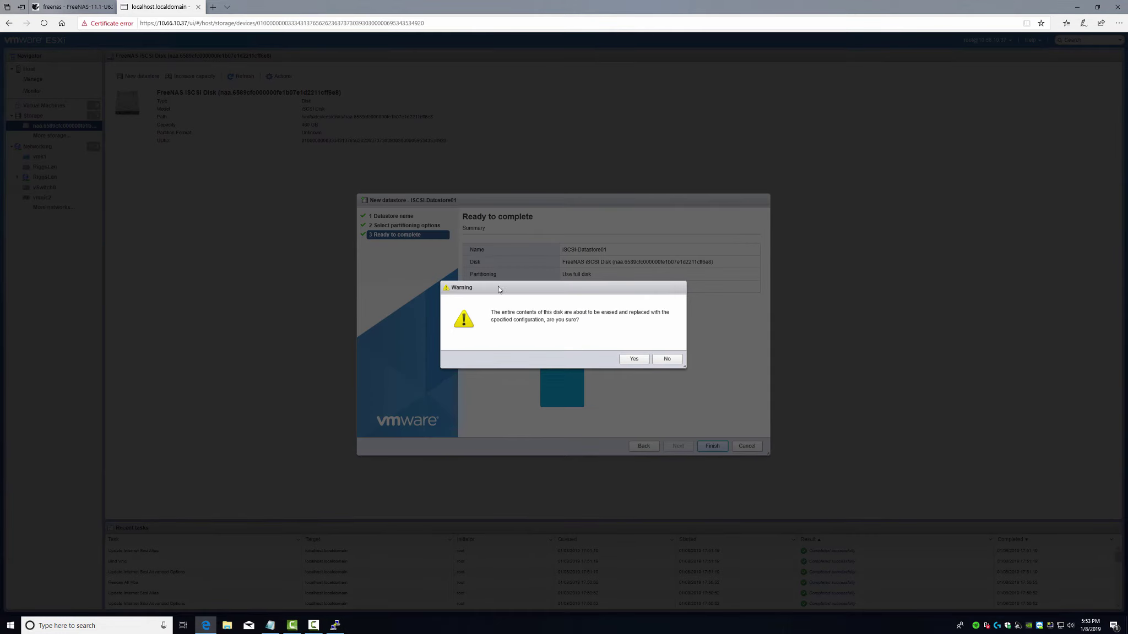
left_click(633, 359)
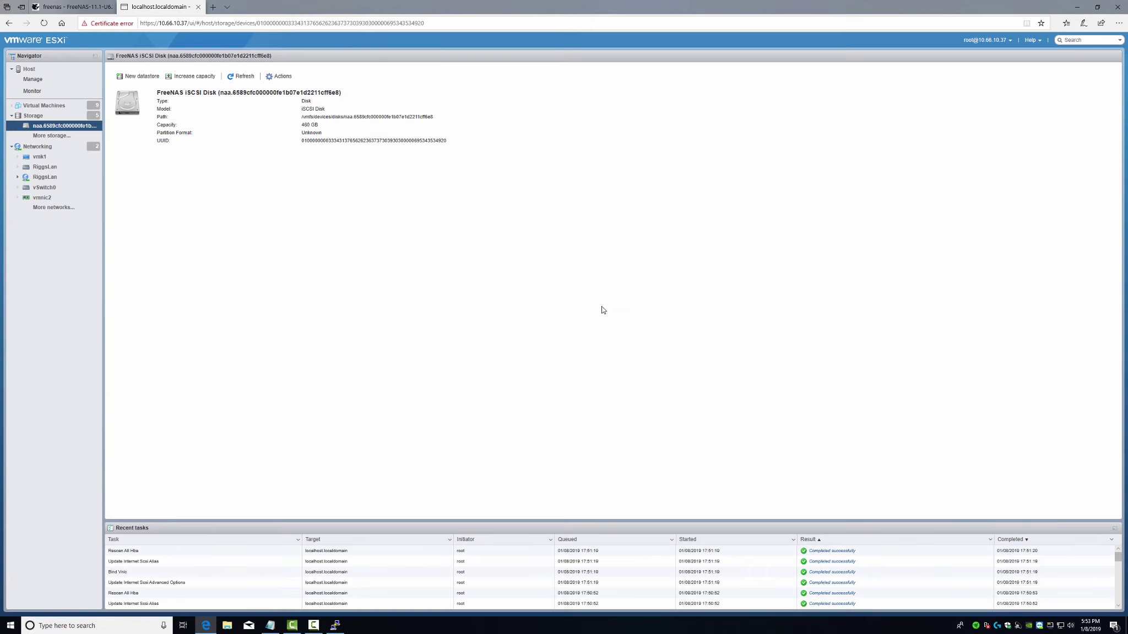
left_click(243, 76)
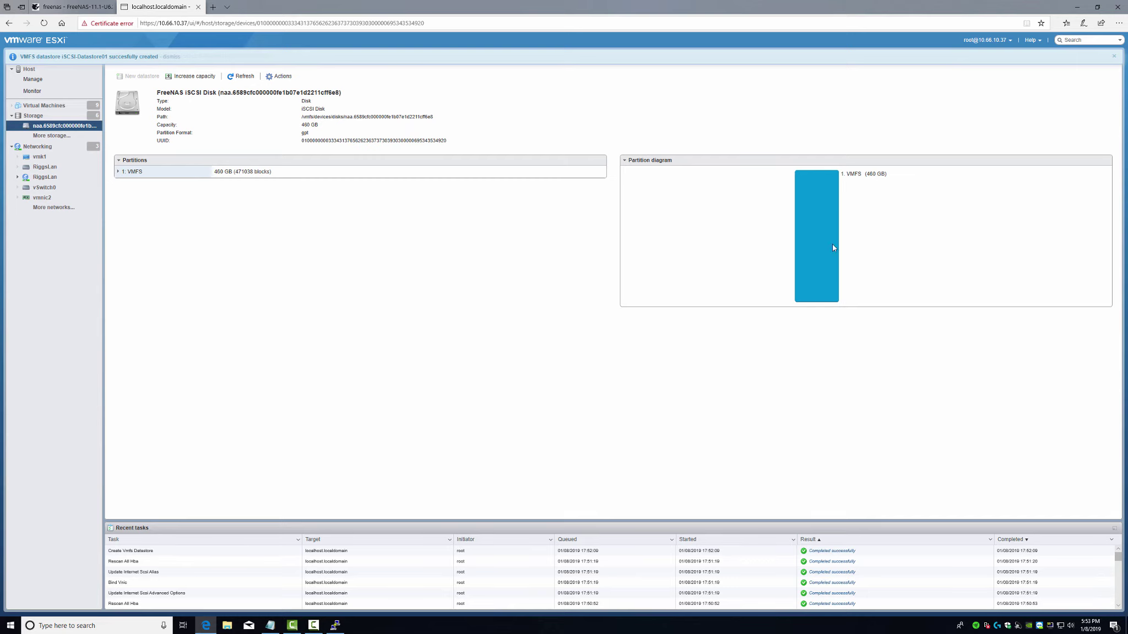
- Open the Datastore browser on iSCSI-Datastore01, which has 459.34 GB free
left_click(33, 116)
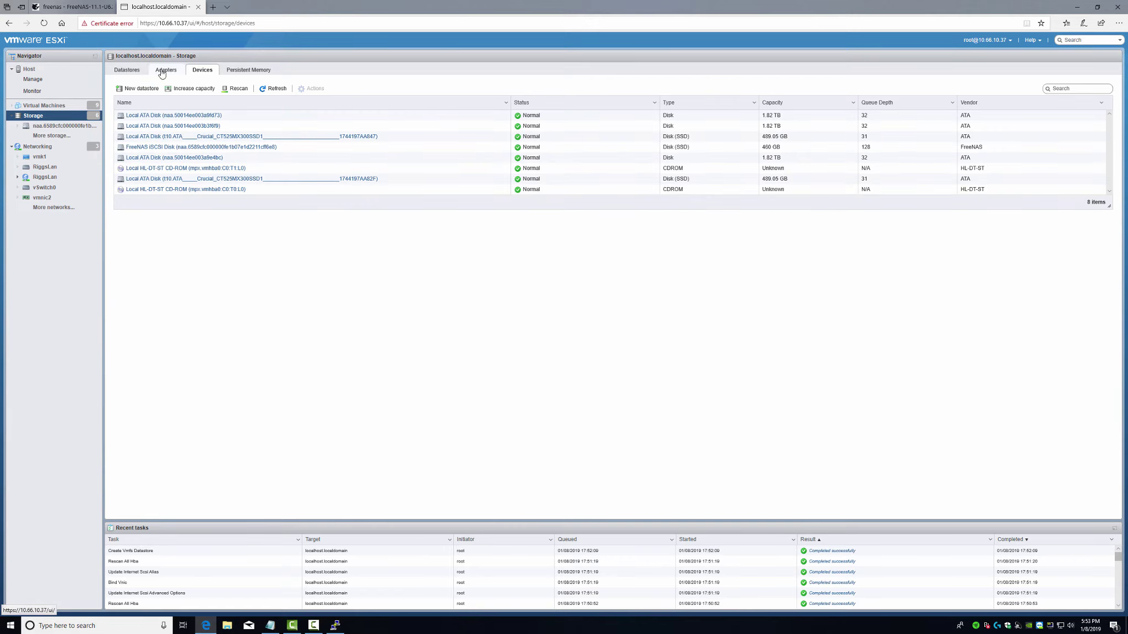
left_click(128, 70)
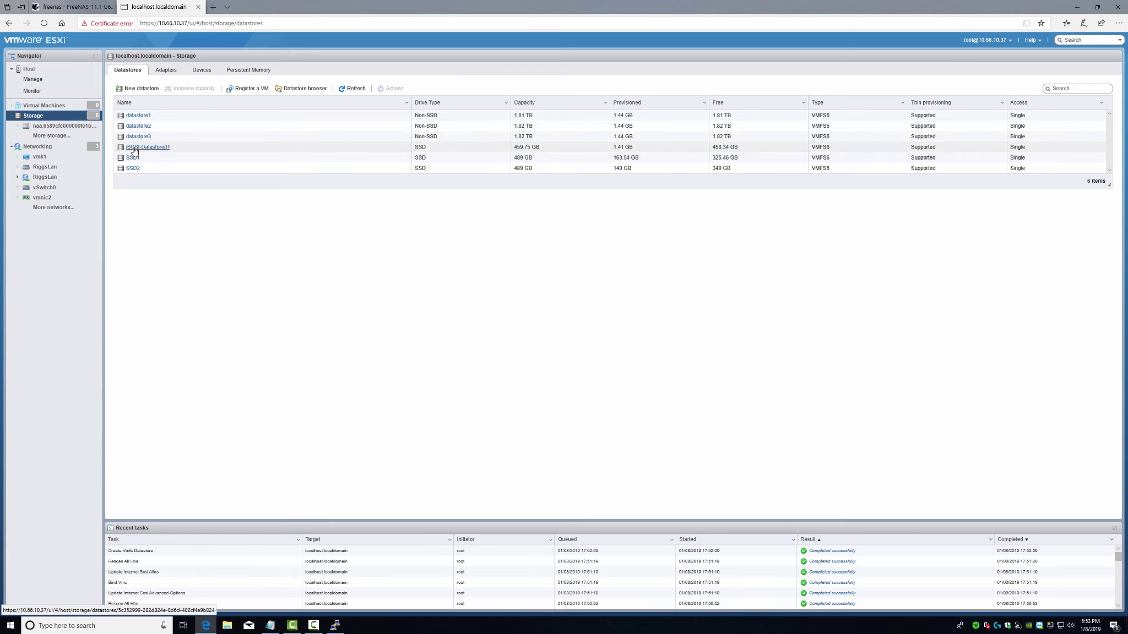
left_click(134, 148)
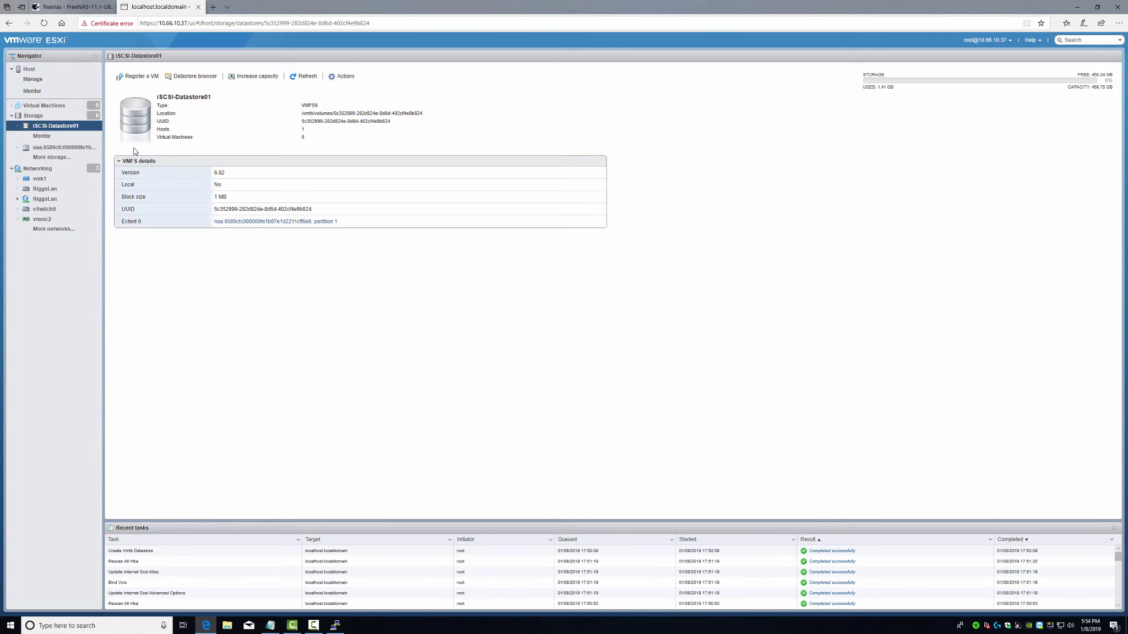
left_click(9, 23)
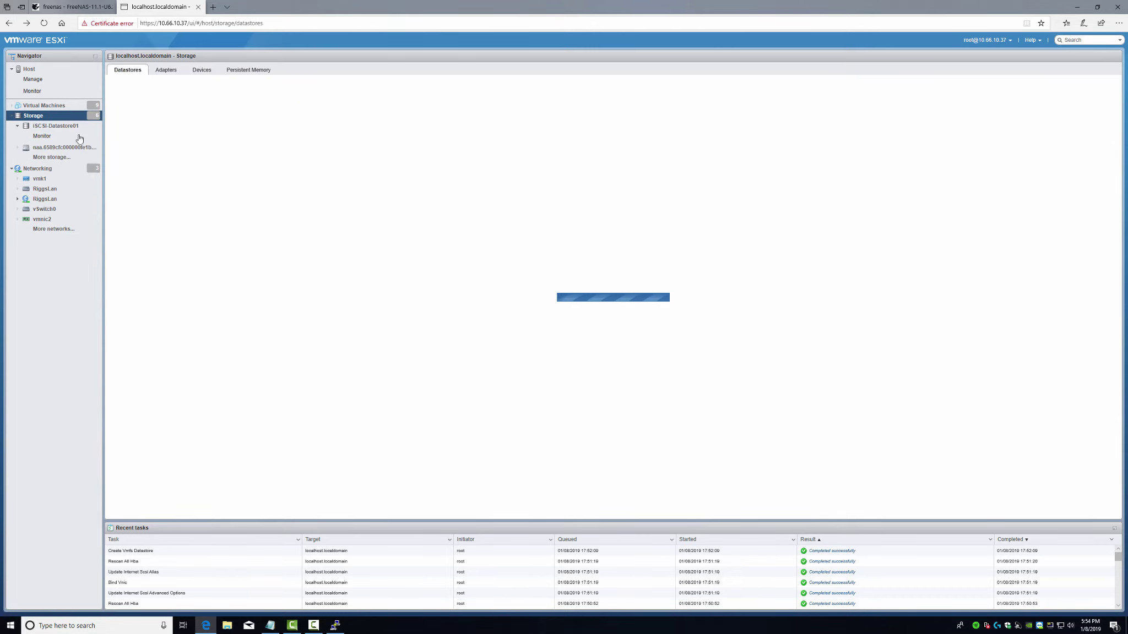
left_click(60, 126)
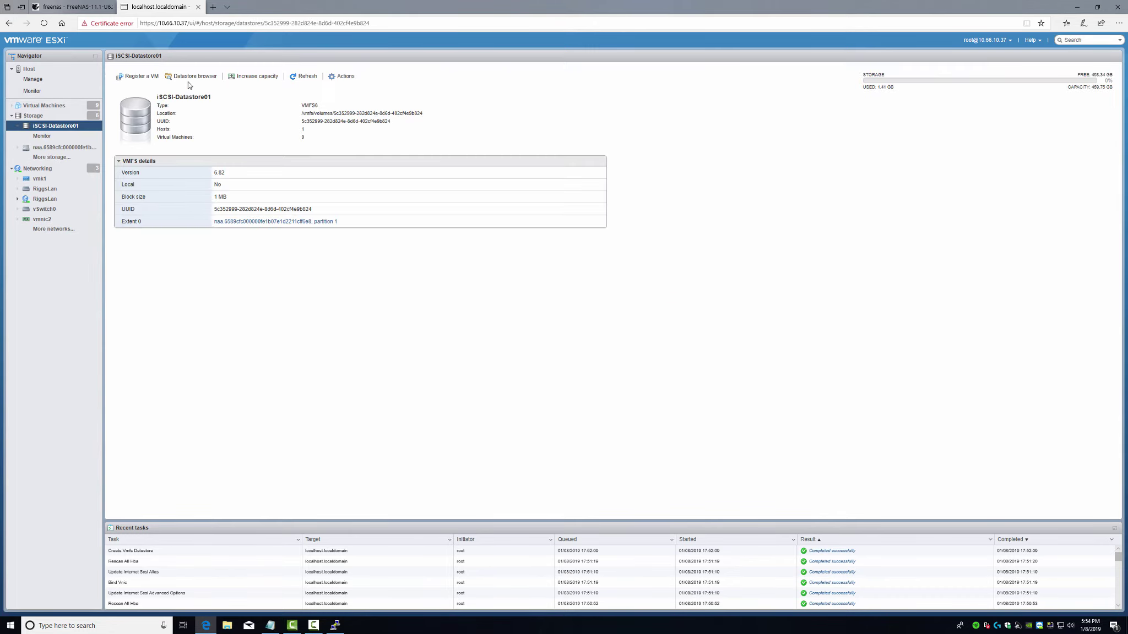
left_click(189, 79)
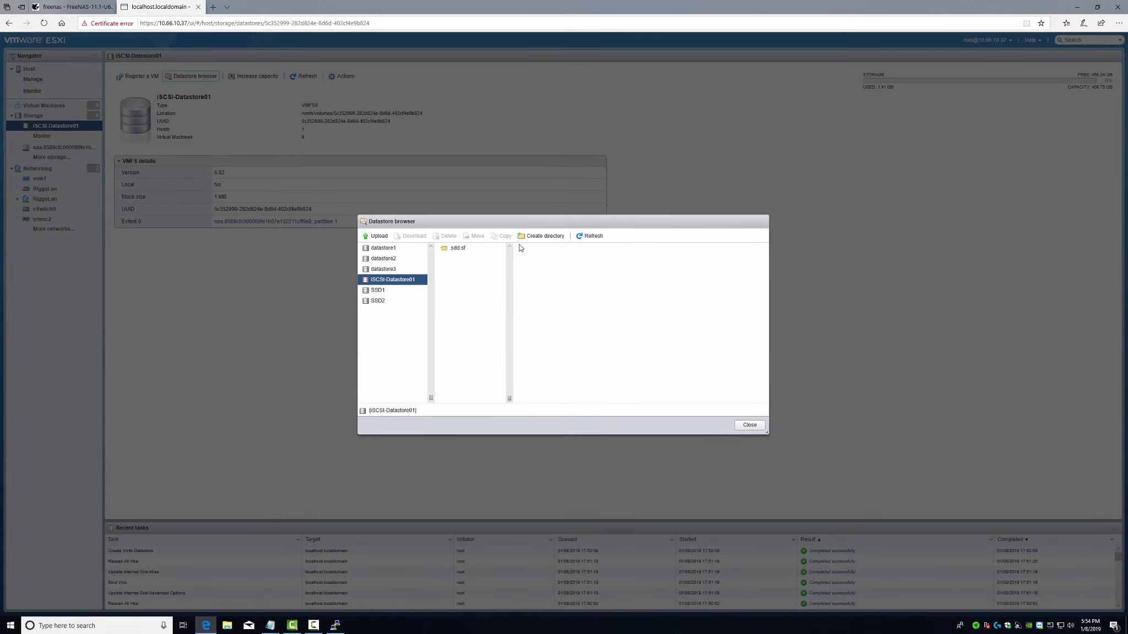
- Create a trial folder named test on the datastore, then delete it
left_click(541, 240)
type("e")
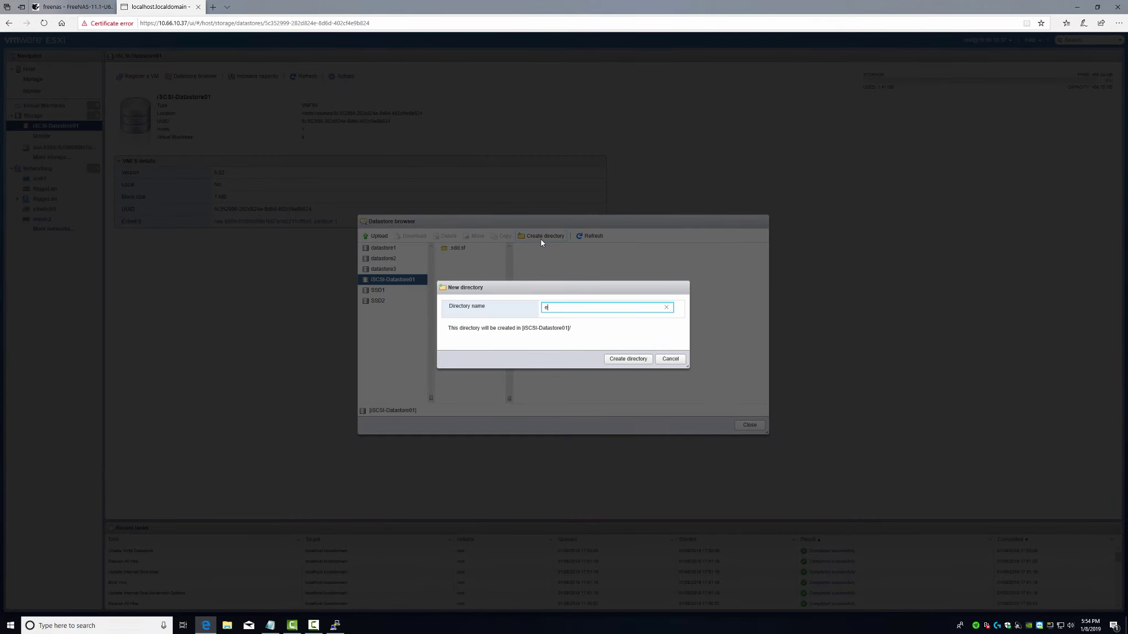
key("BackSpace")
type("test")
left_click(619, 363)
left_click(453, 260)
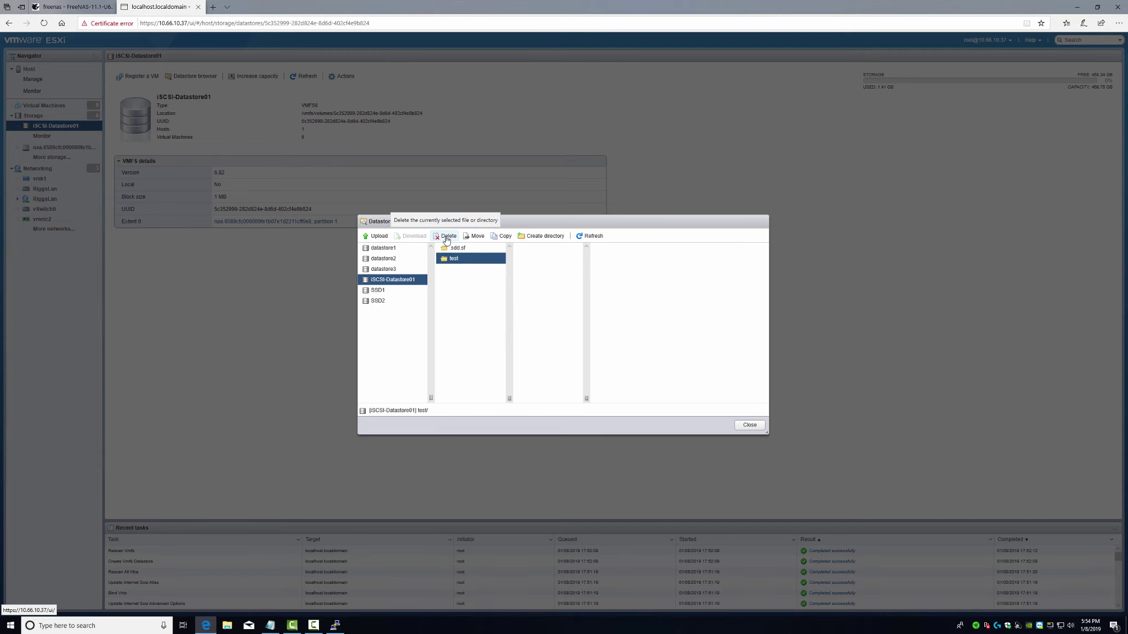
left_click(446, 238)
left_click(613, 358)
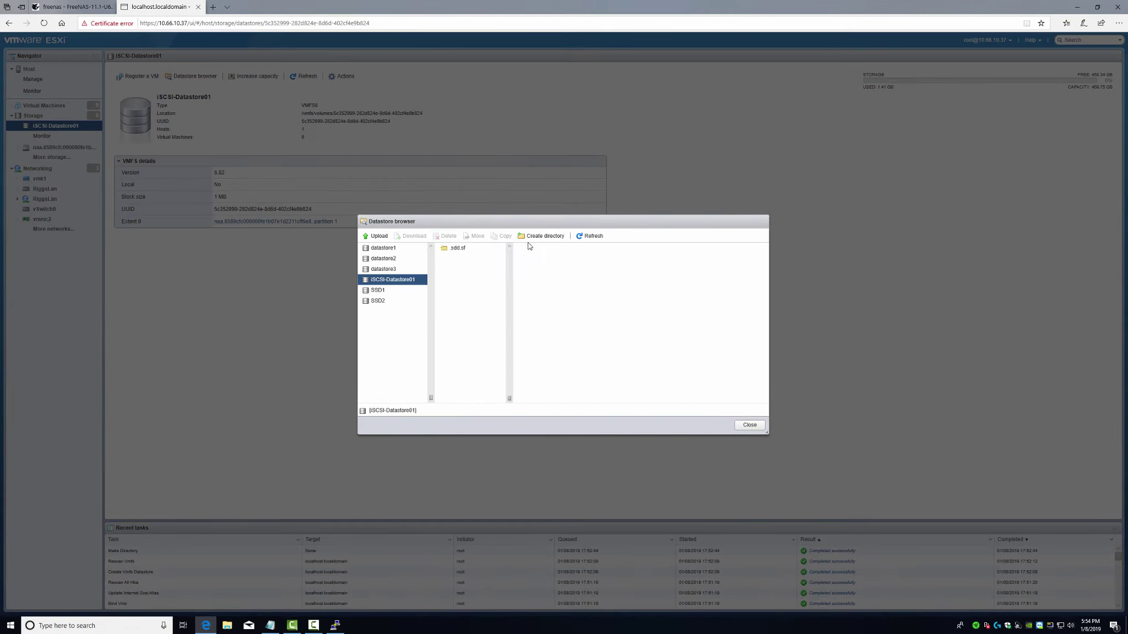
- Create an ISO folder on iSCSI-Datastore01 and open it
left_click(544, 237)
type("IS")
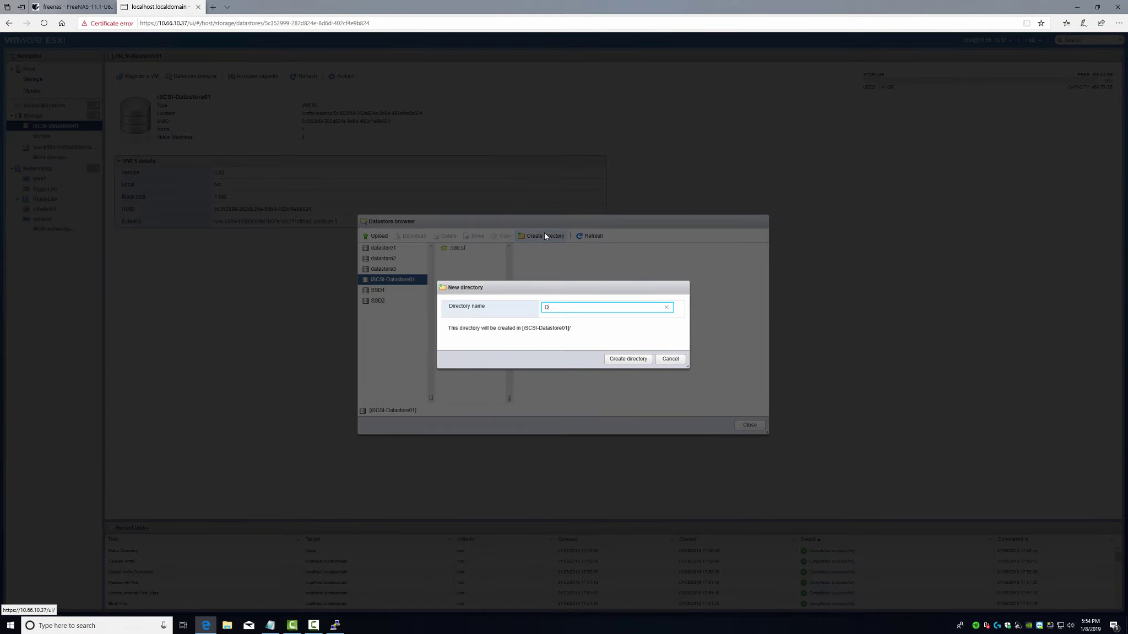
type("O")
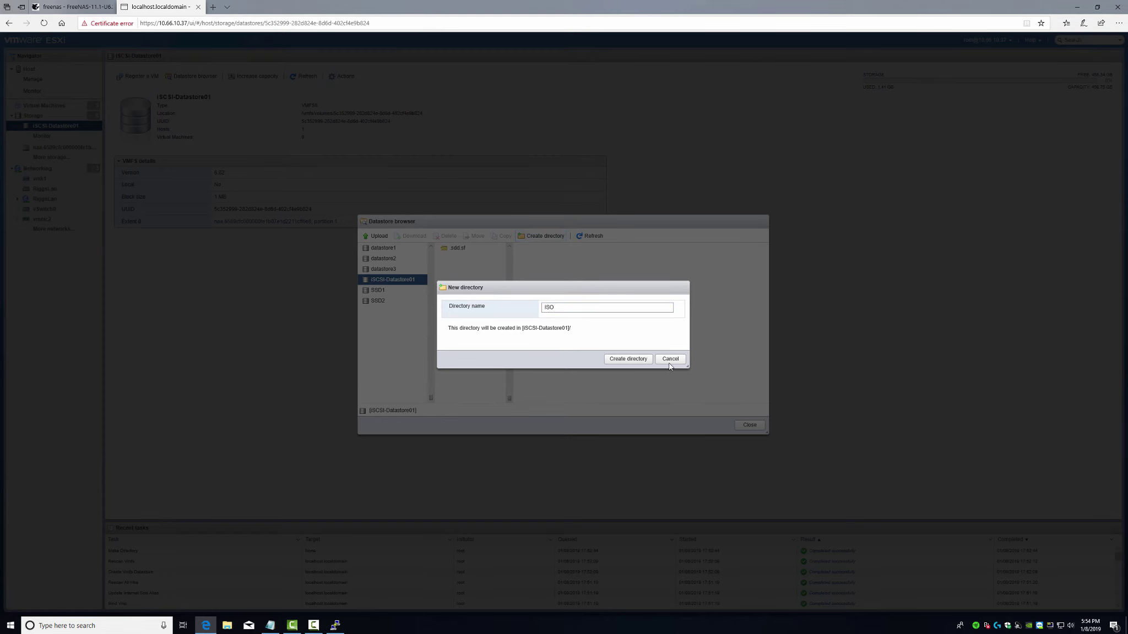
left_click(622, 360)
left_click(456, 260)
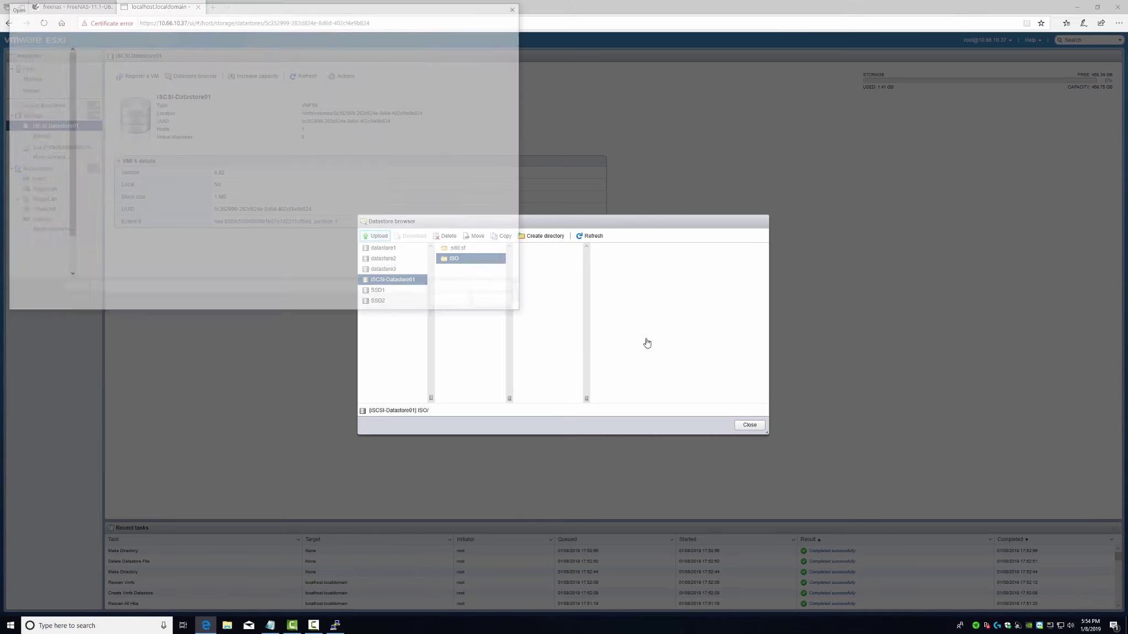
- Reach the \\whs\ network share in the upload dialog, dismissing a path error
key("super+r")
type("\\\\")
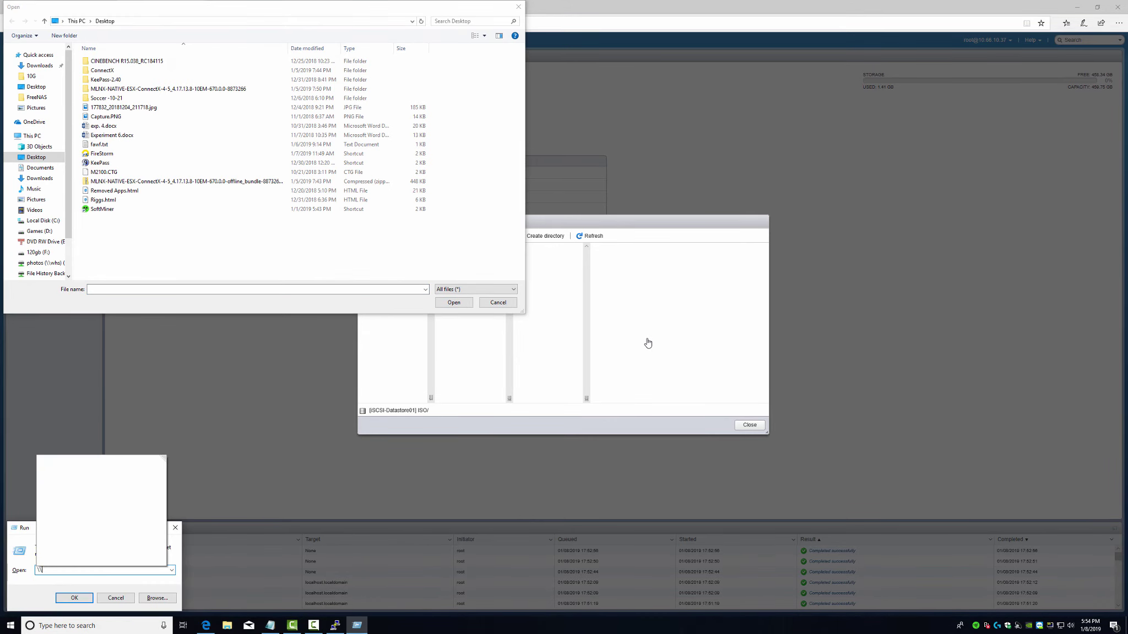
type("whs\\")
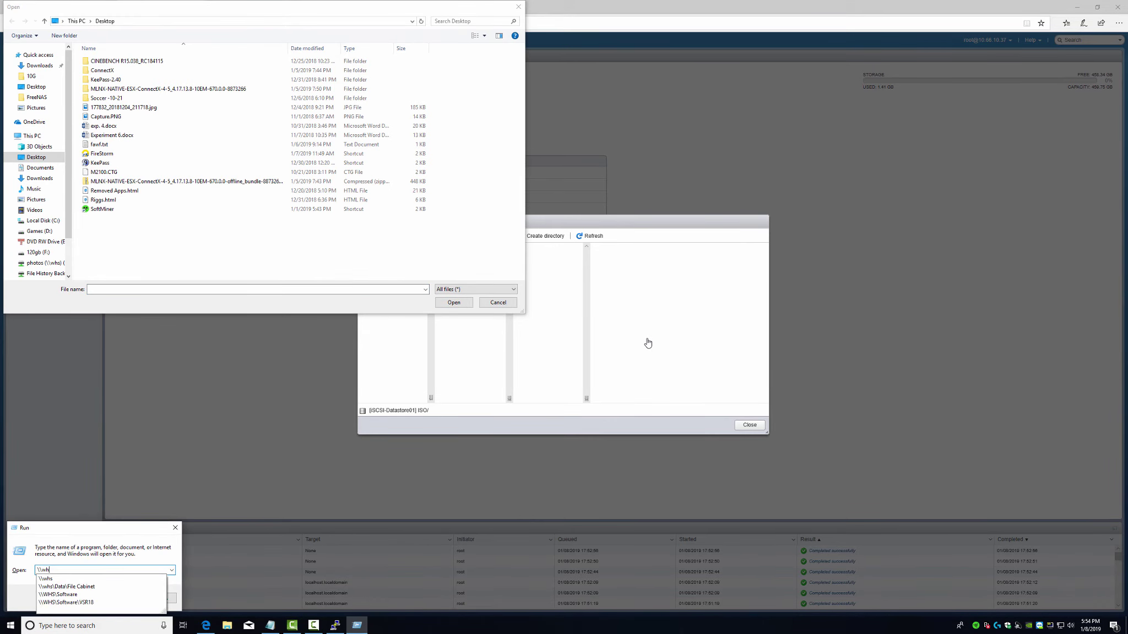
key("Return")
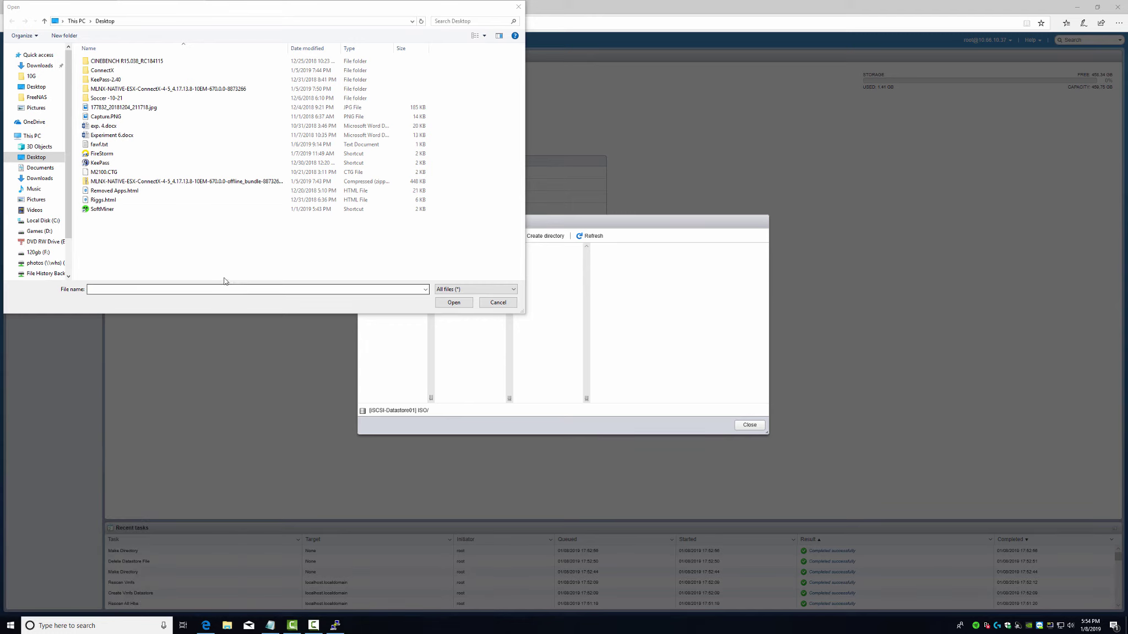
left_click(223, 290)
type("\\\\whs\\")
key("Return")
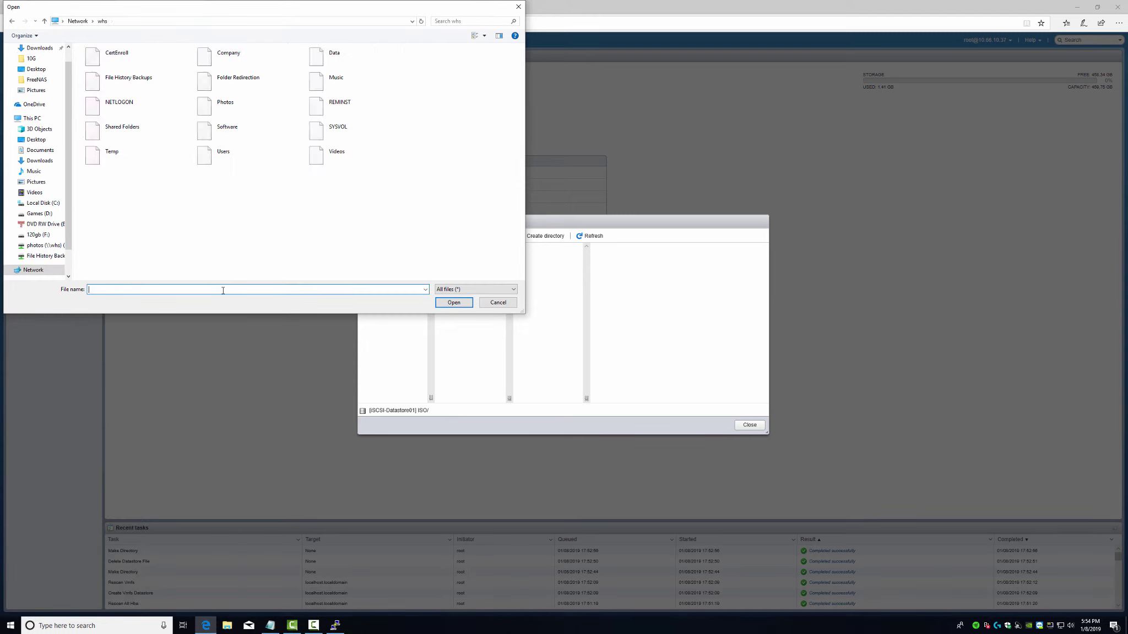
type("sof")
key("Return")
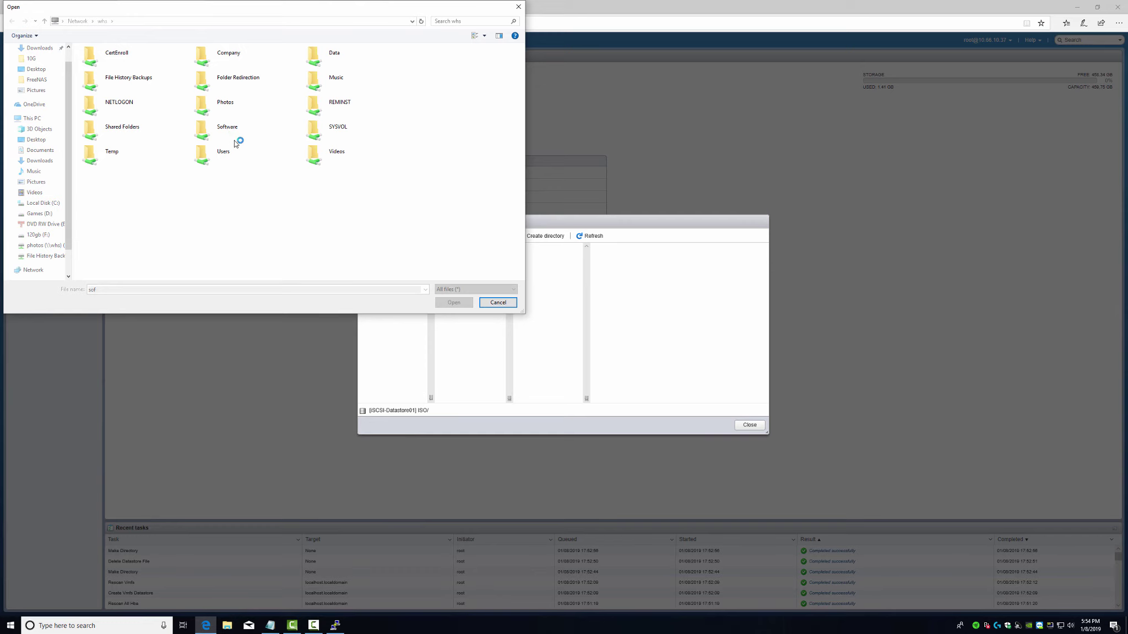
left_click(610, 316)
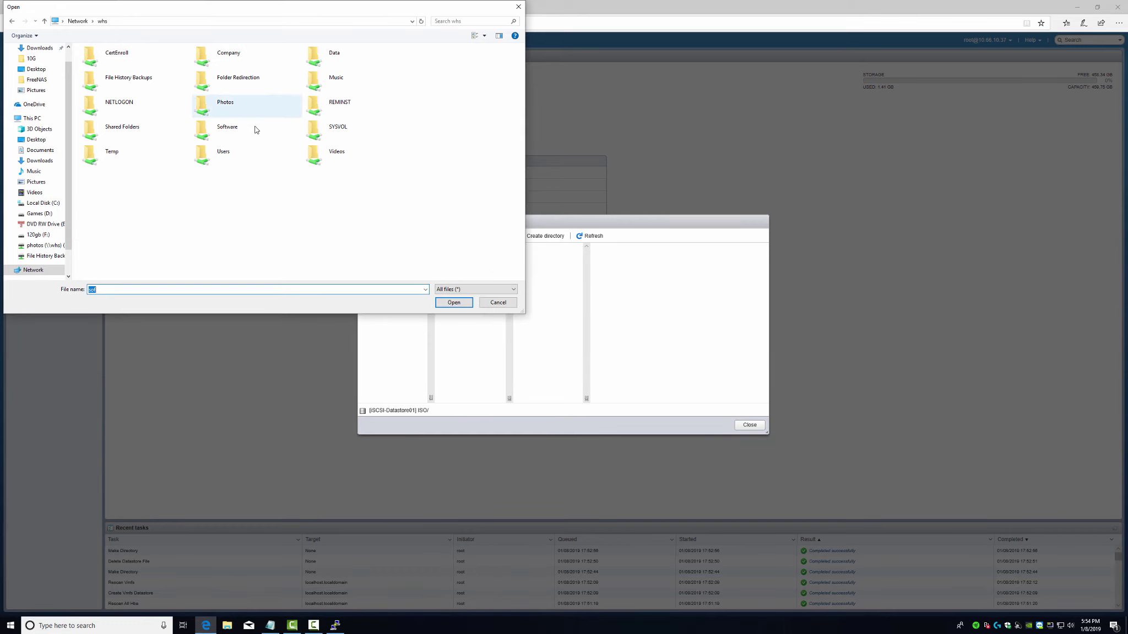
- Choose macOS-Sierra.iso from Software\Operating System\Macintosh for upload into the ISO folder
double_click(227, 134)
double_click(118, 199)
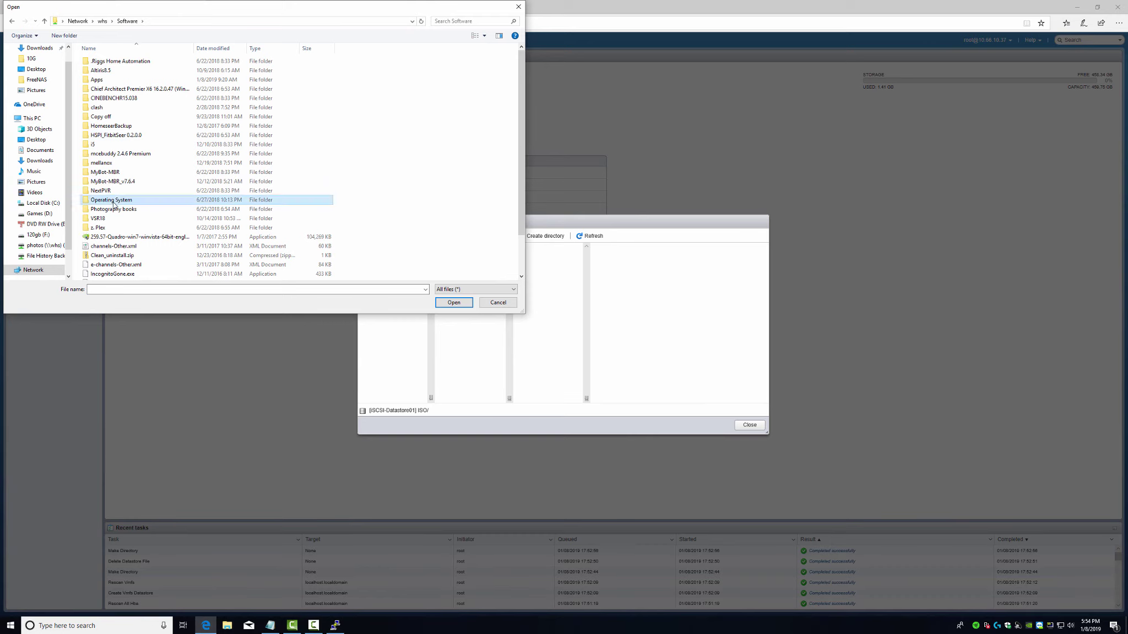
double_click(108, 80)
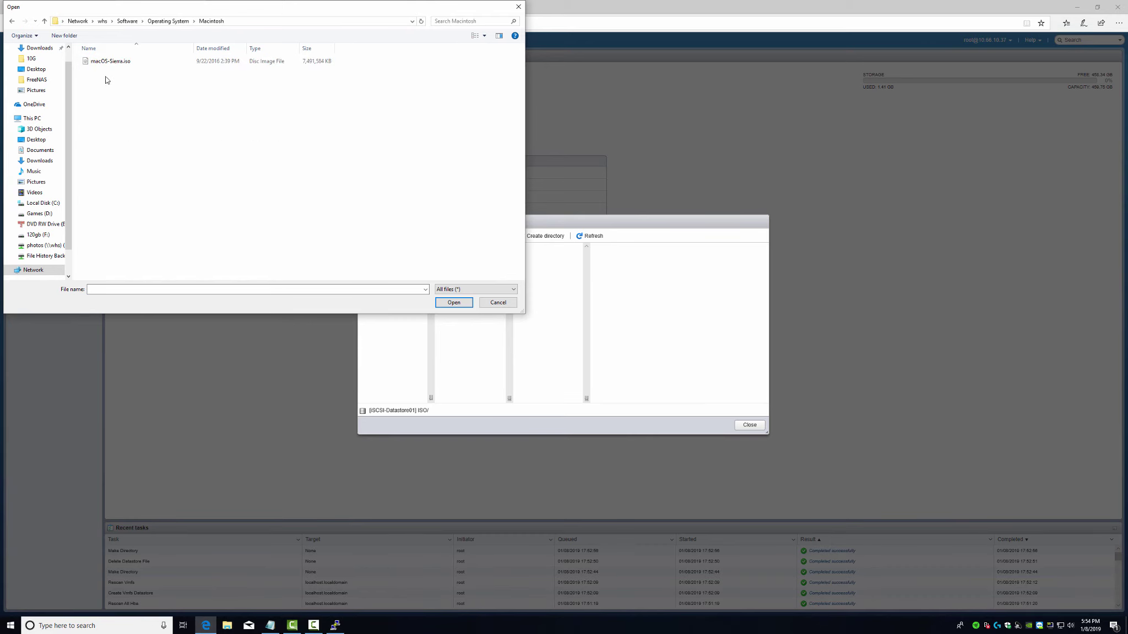
left_click(105, 62)
left_click(454, 303)
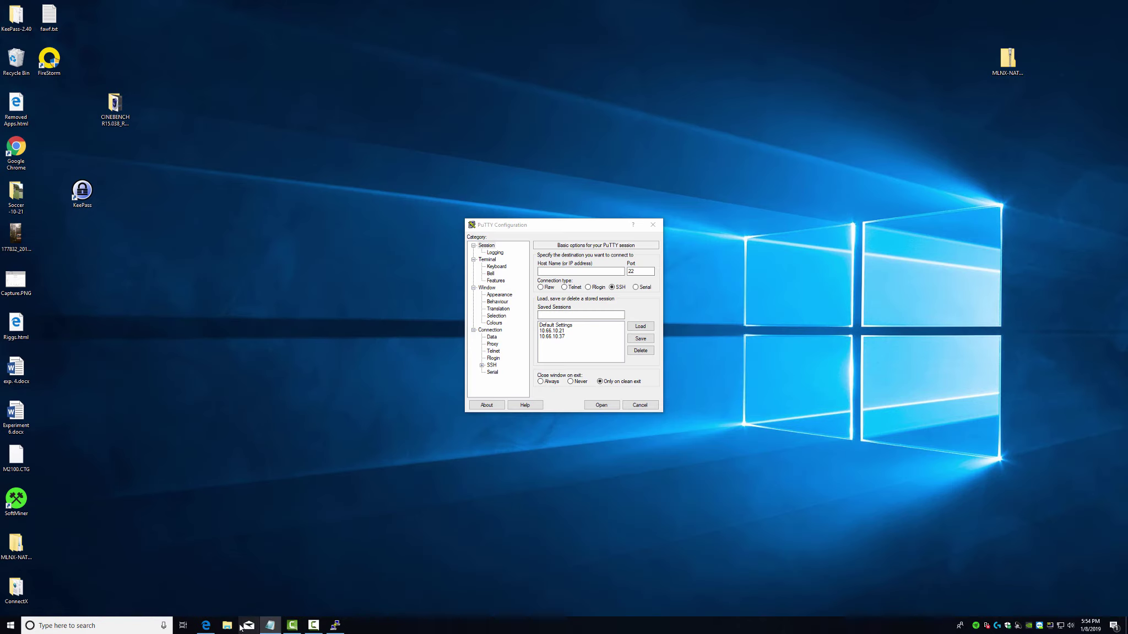
- Return to the ESXi browser and reopen the datastore browser on iSCSI-Datastore01's ISO folder
left_click(205, 626)
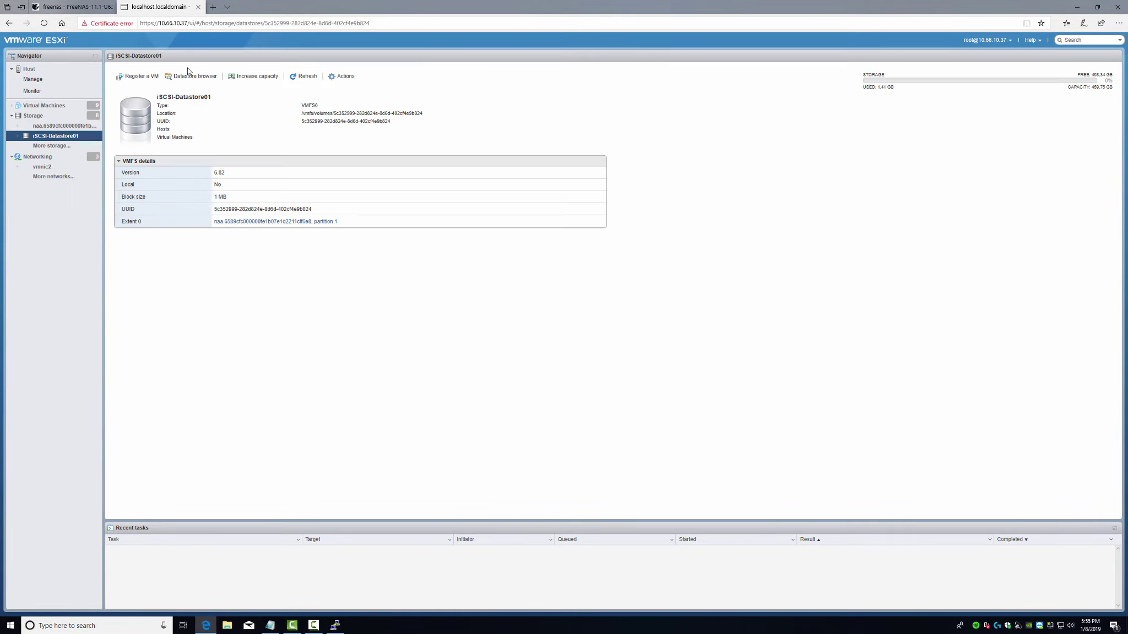
left_click(195, 78)
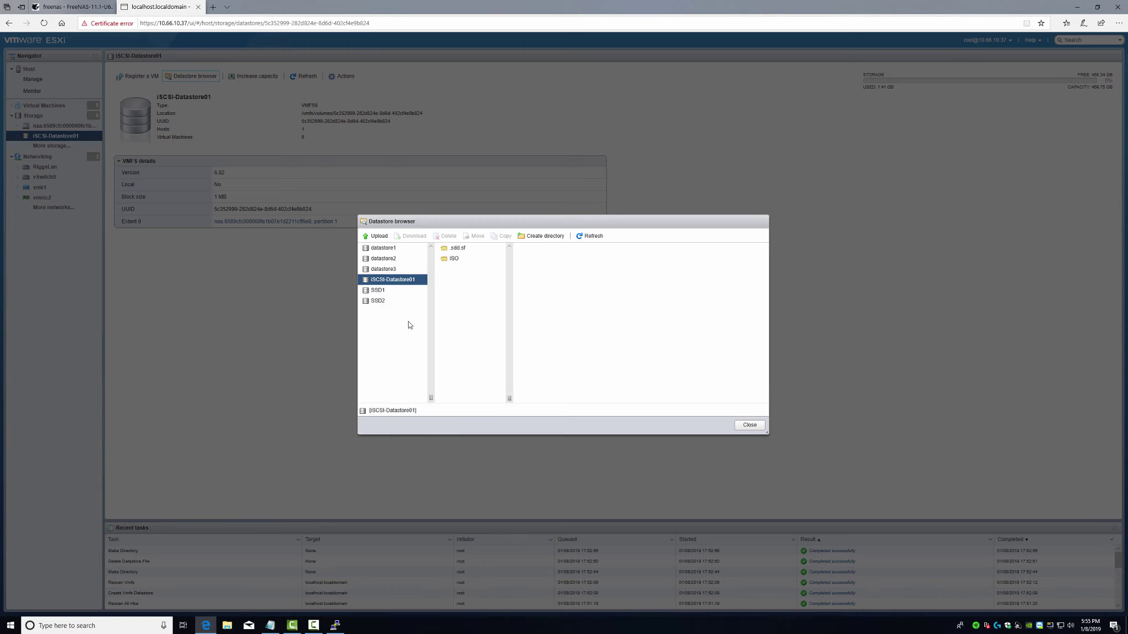
left_click(455, 259)
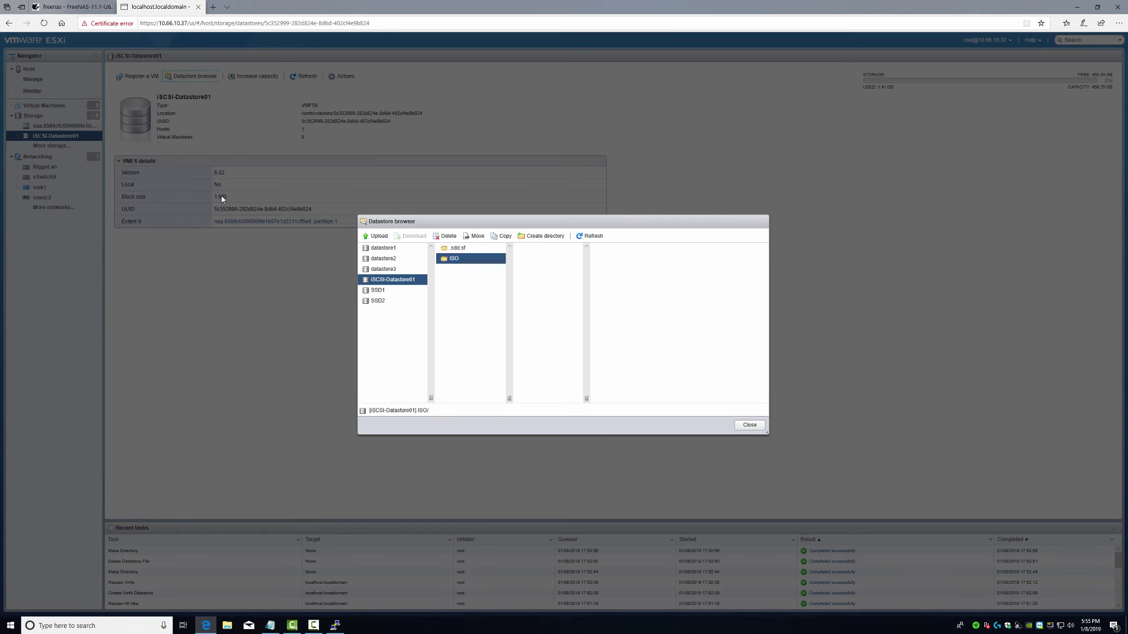
- Launch Internet Explorer via iexplore and load 10.66.10.37, bypassing the certificate warning
key("super")
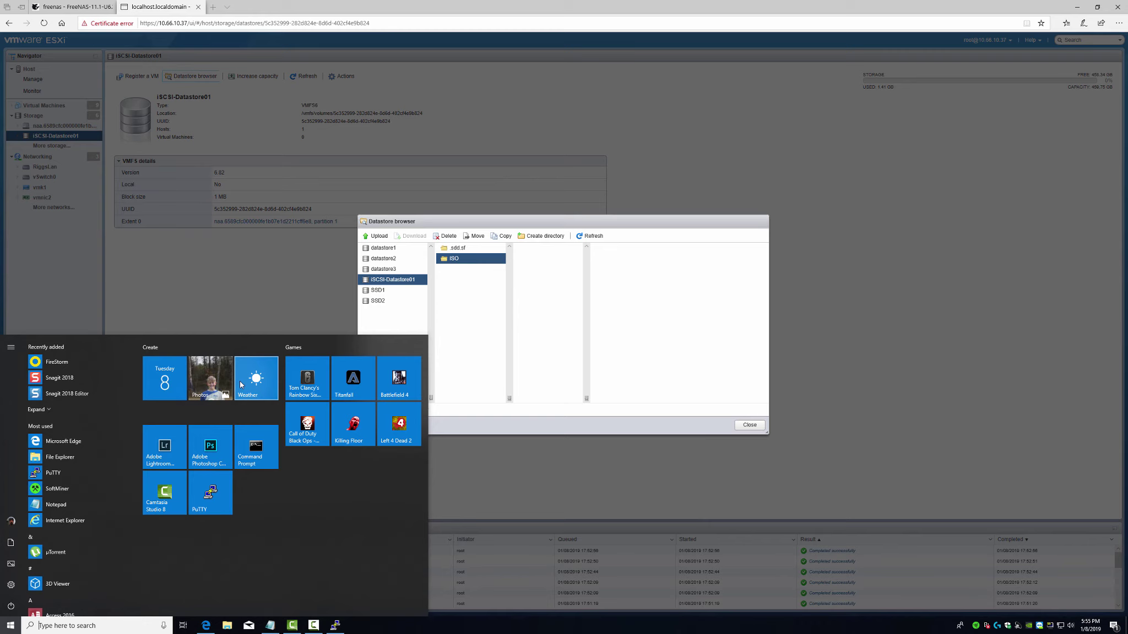
scroll(118, 468, "down", 10)
scroll(117, 474, "up", 1)
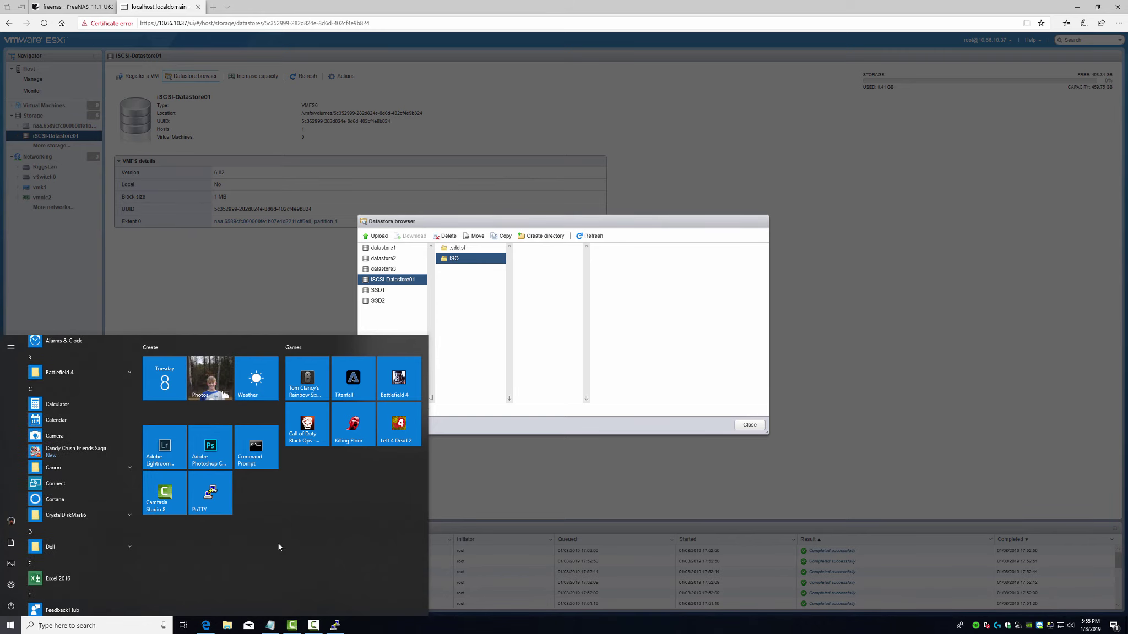
key("super+r")
type("iexplor")
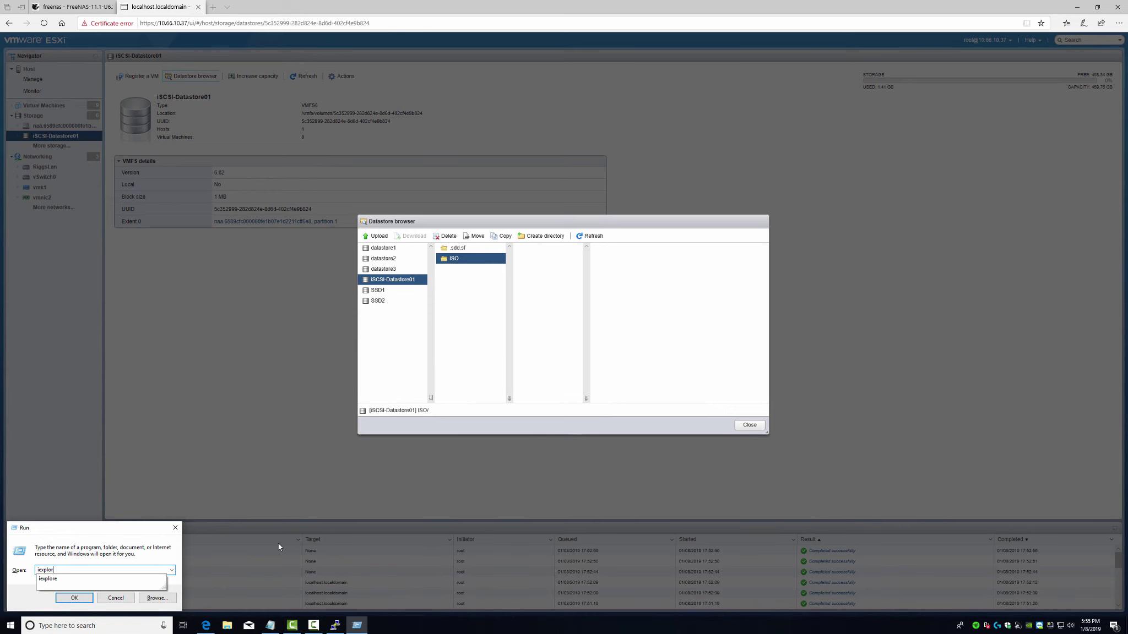
type("e")
key("Return")
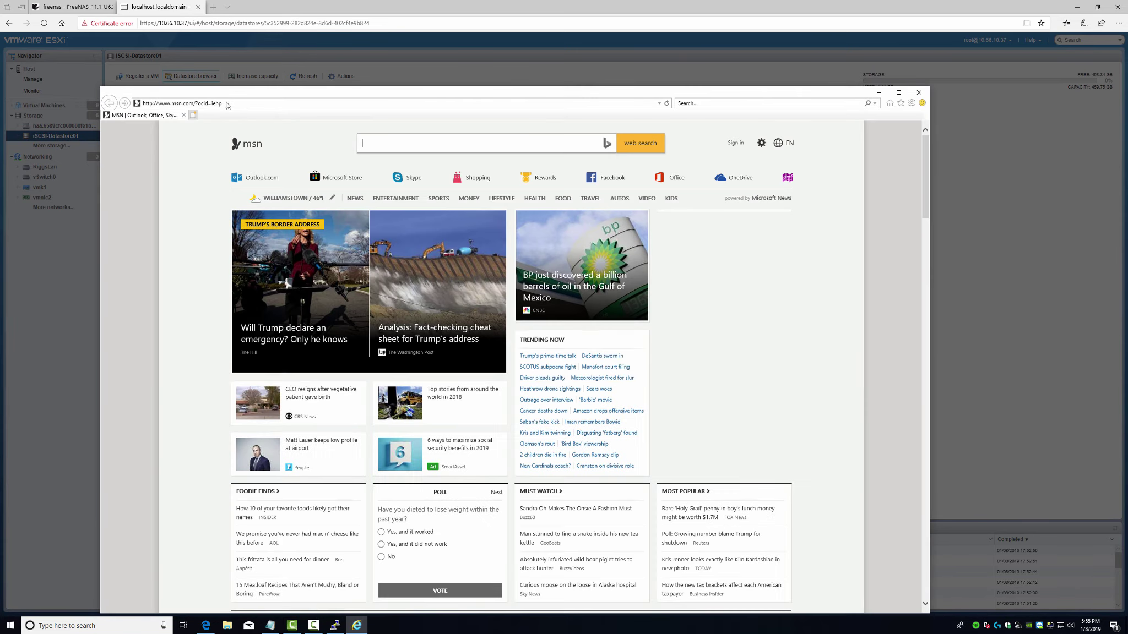
left_click(228, 104)
type("10")
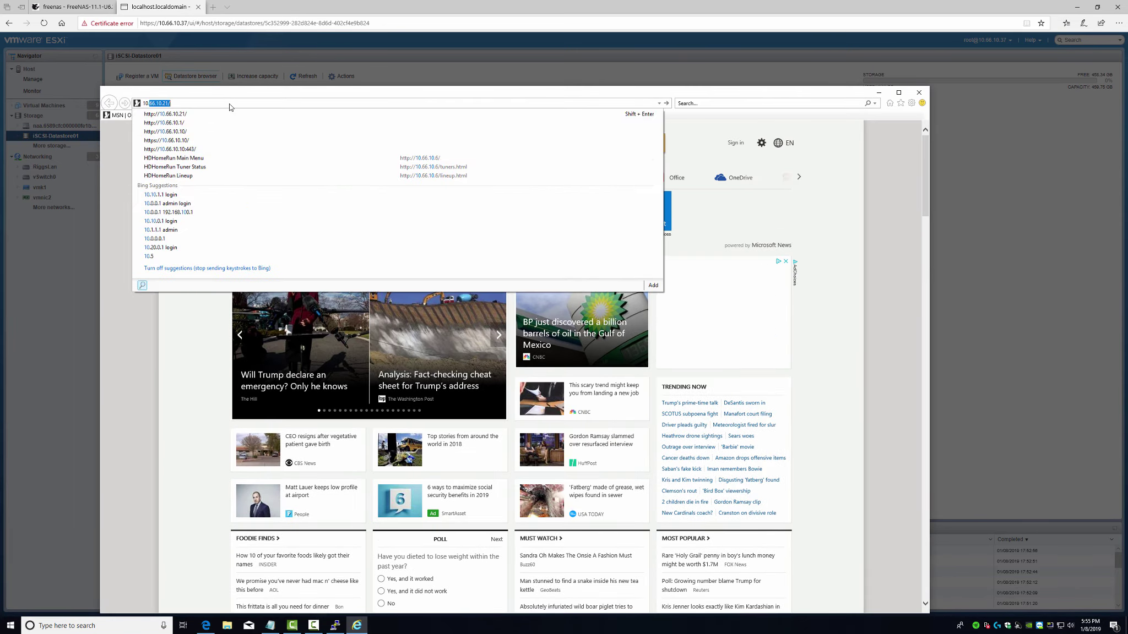
key("Escape")
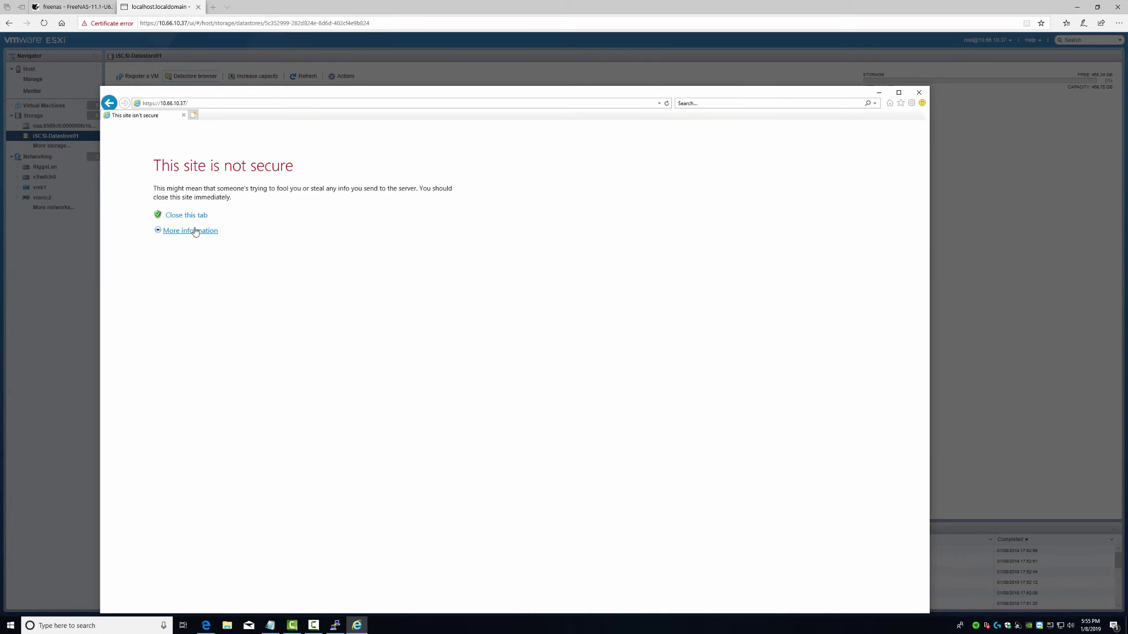
left_click(195, 231)
left_click(221, 283)
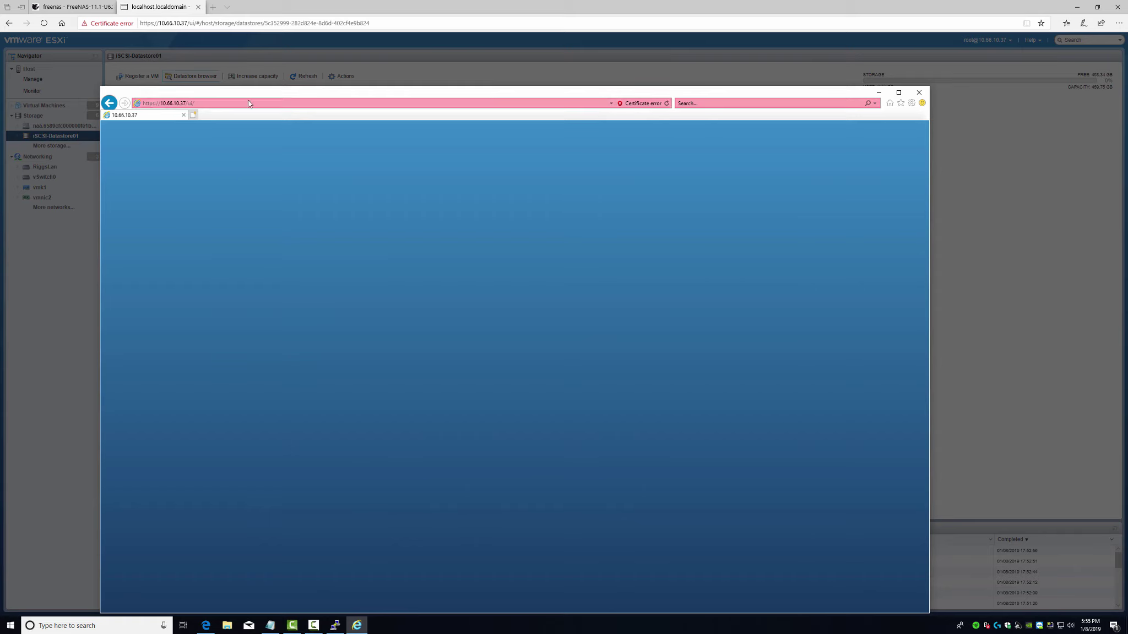
- Log in to the ESXi Host Client using the saved credentials
left_click_drag(292, 94, 307, 54)
left_click(210, 224)
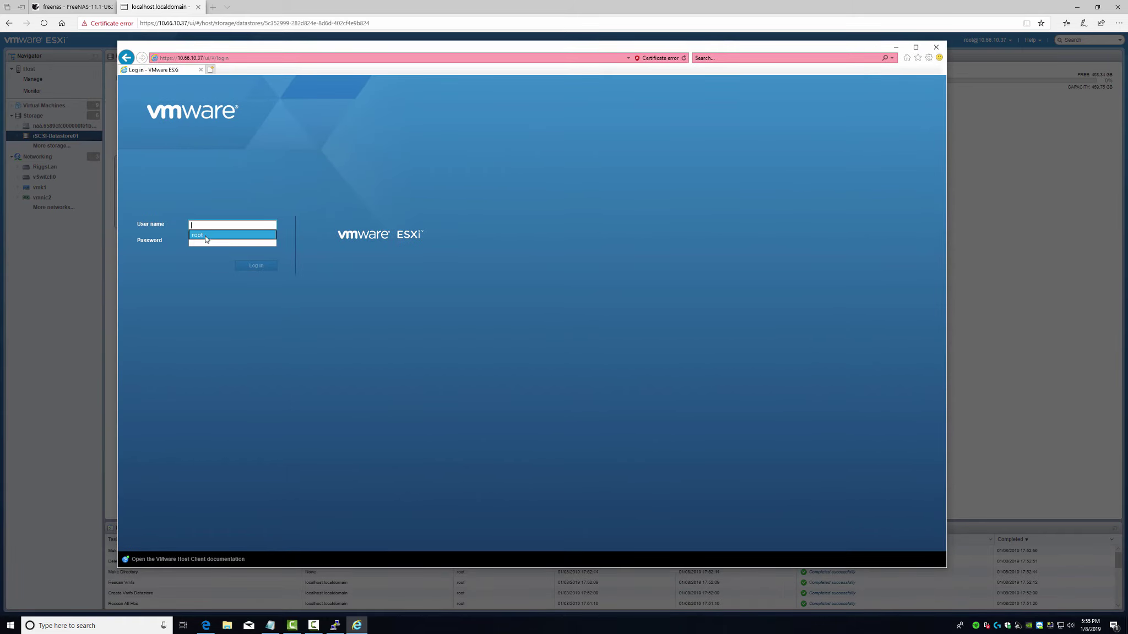
left_click(206, 236)
left_click(255, 266)
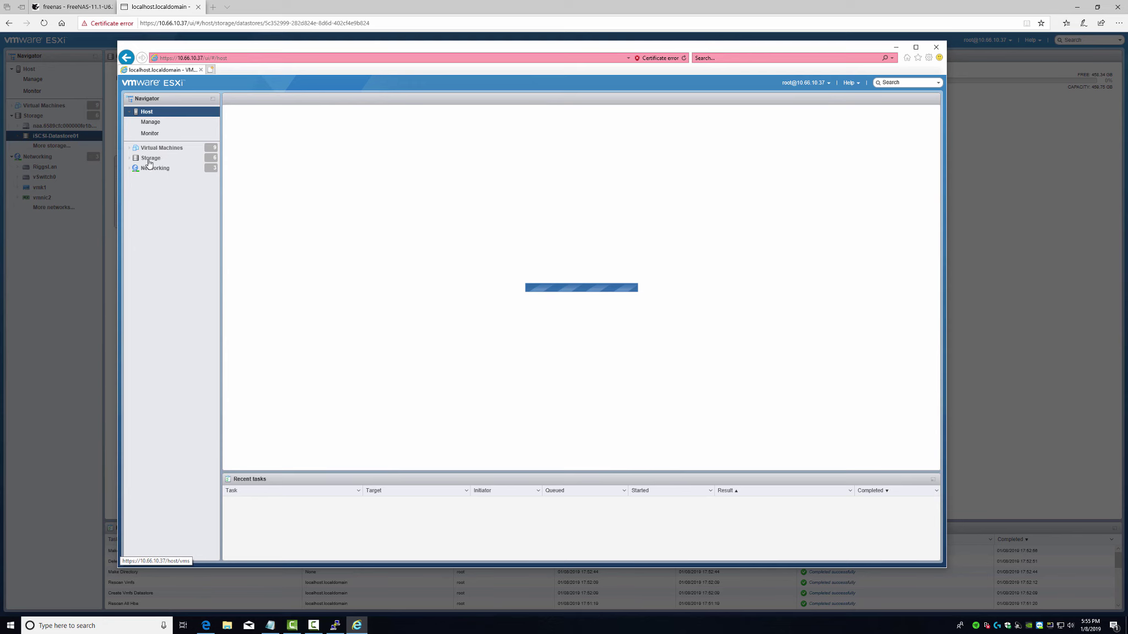
- Open iSCSI-Datastore01's datastore browser on the ISO folder
left_click(151, 159)
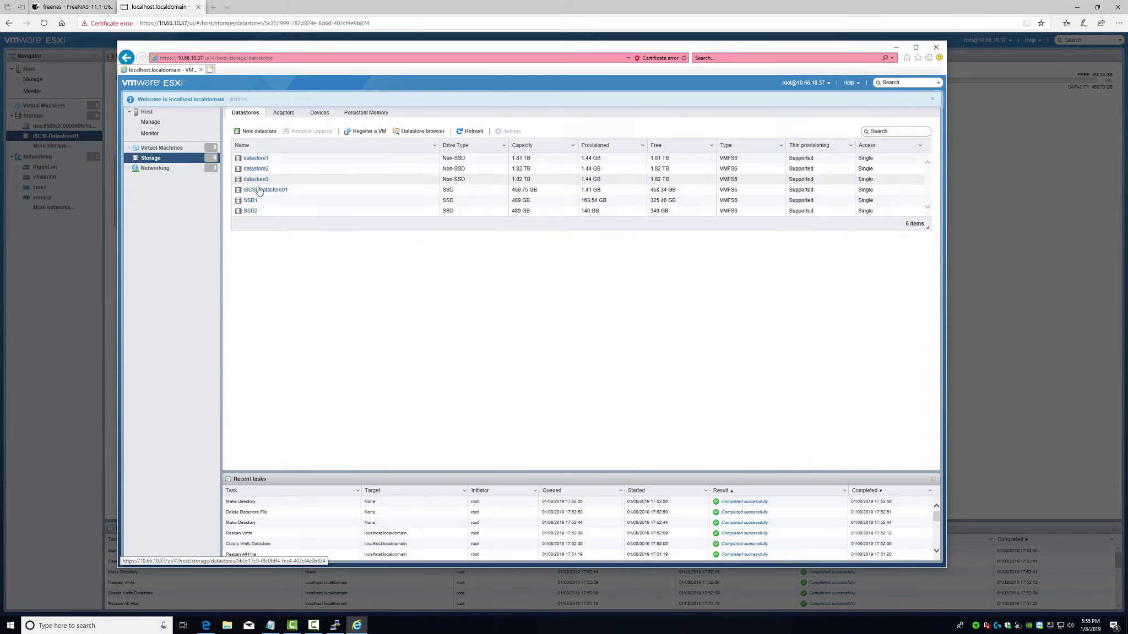
left_click(266, 189)
left_click(318, 122)
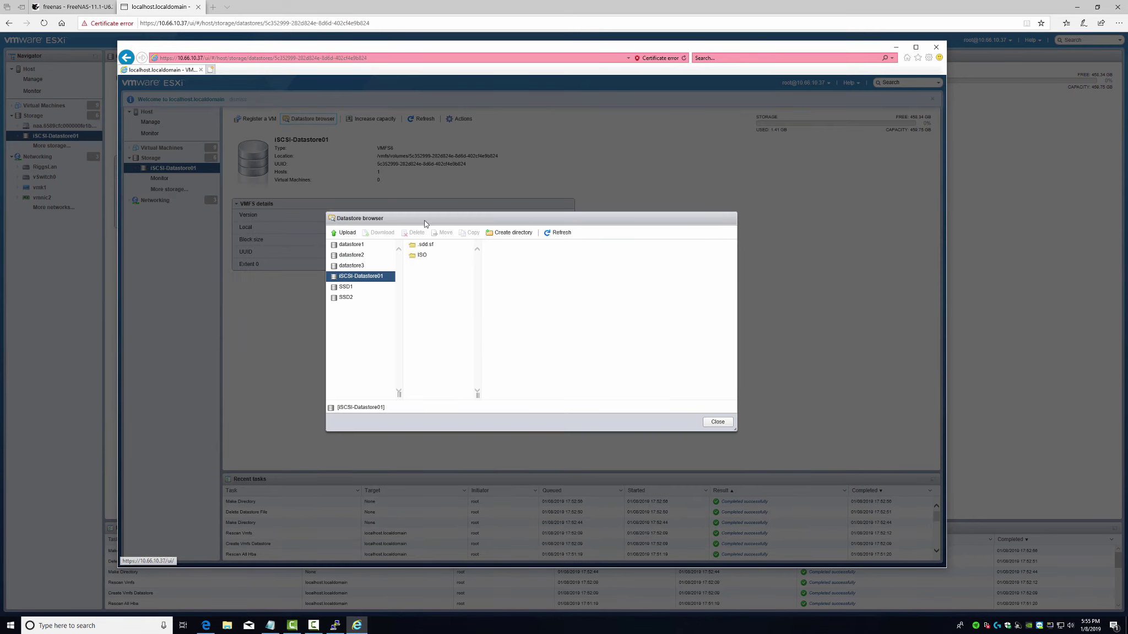
left_click(422, 255)
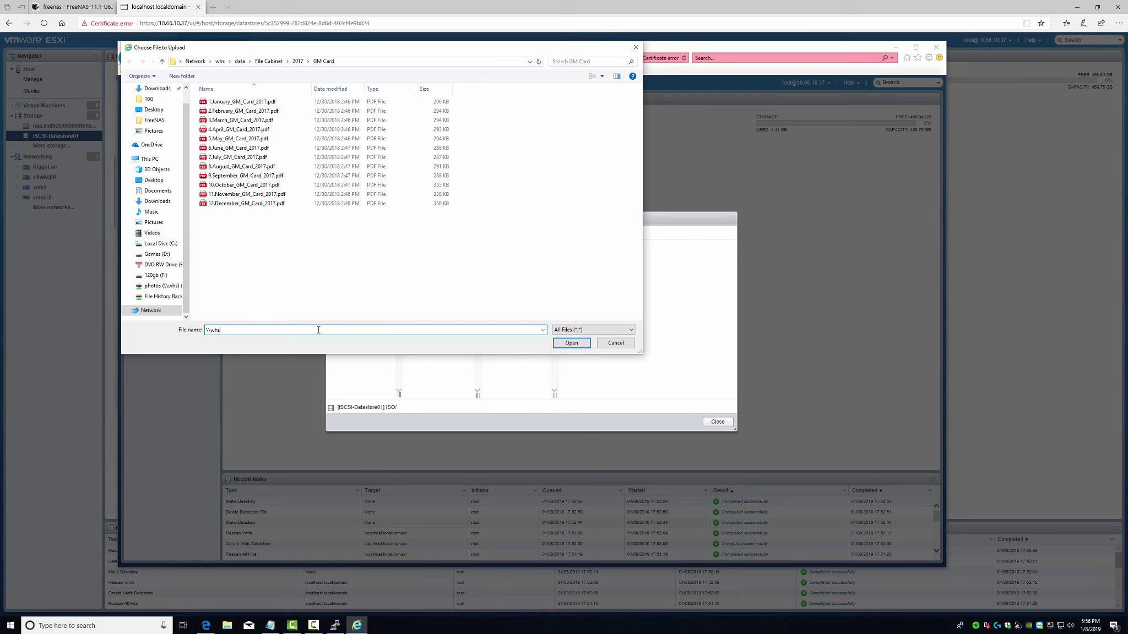
- Try uploading macOS-Sierra.iso from the software share's Macintosh folder and dismiss the 4GB limit error
type("ware")
key("Return")
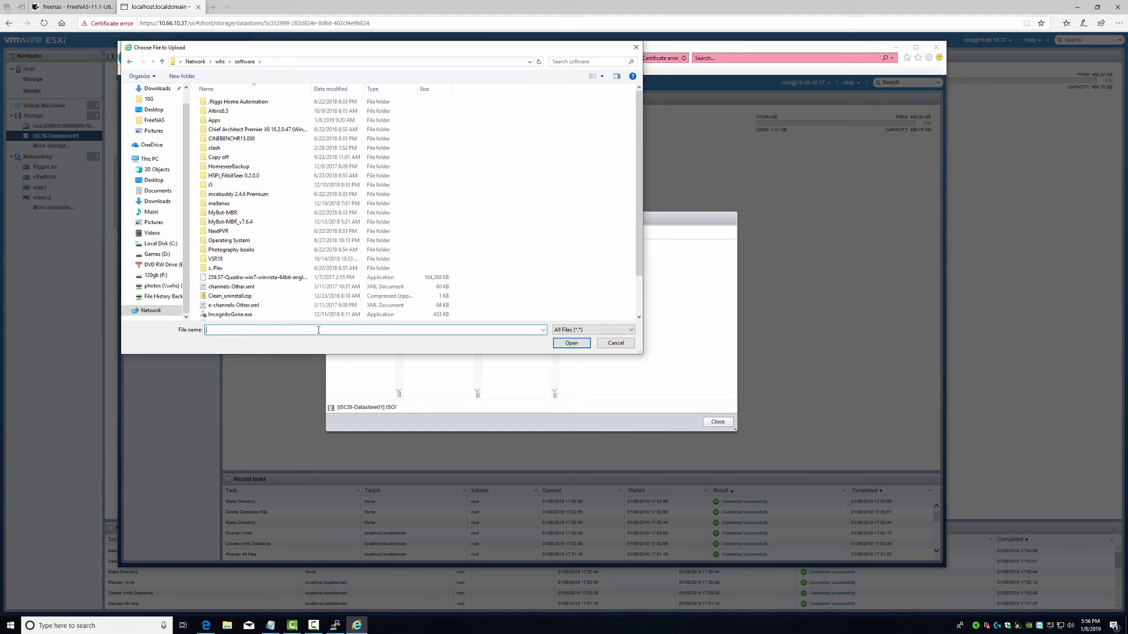
double_click(228, 240)
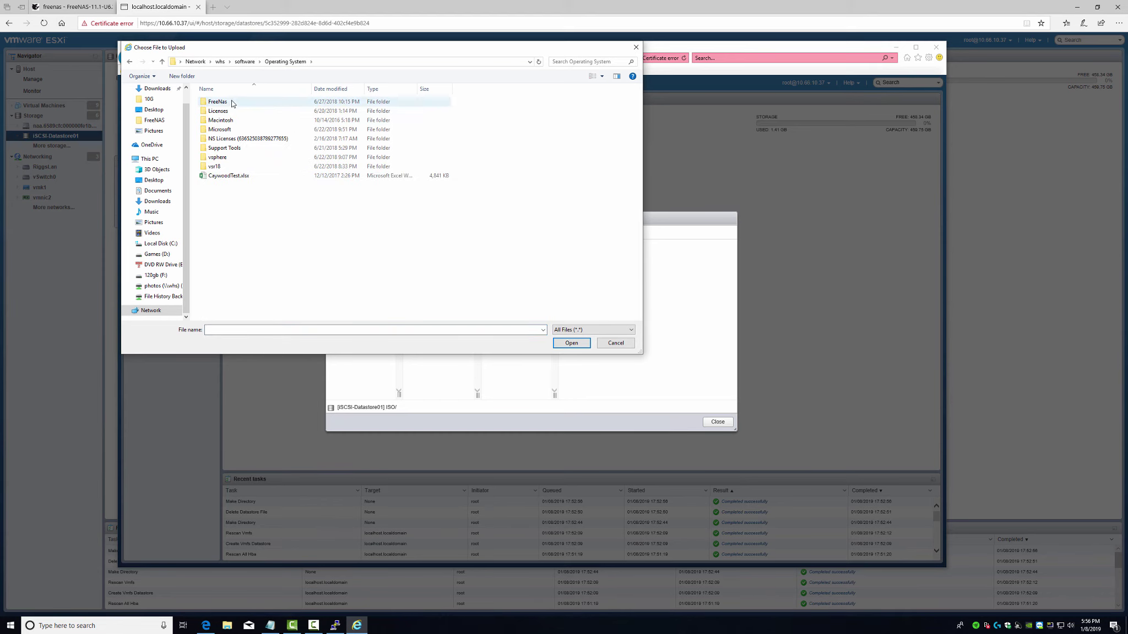
double_click(221, 120)
double_click(220, 107)
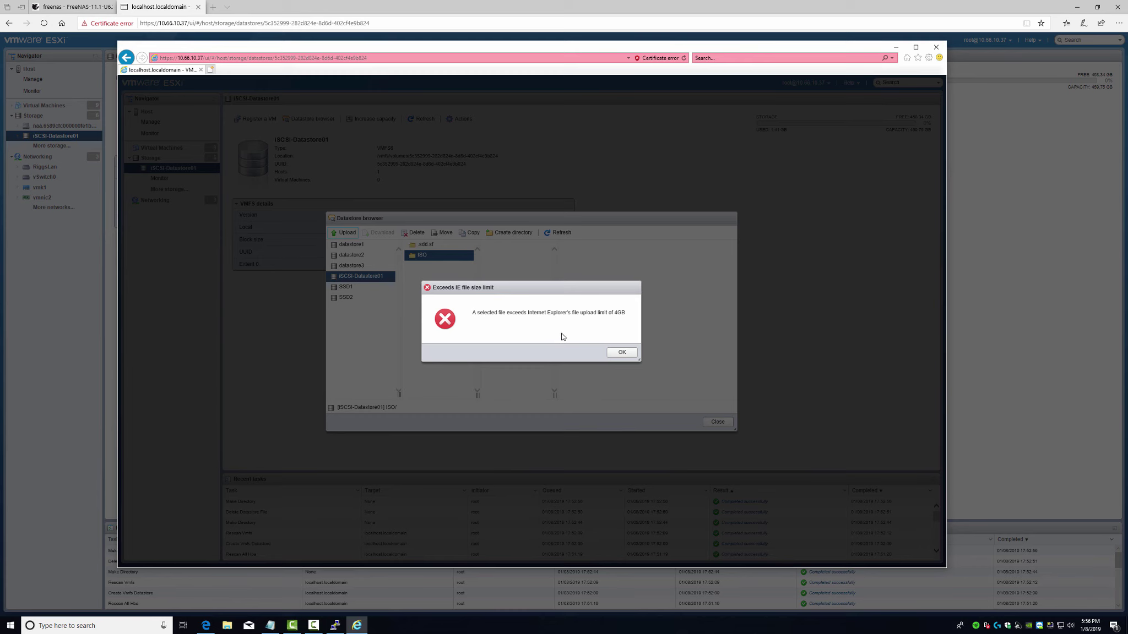
left_click(623, 353)
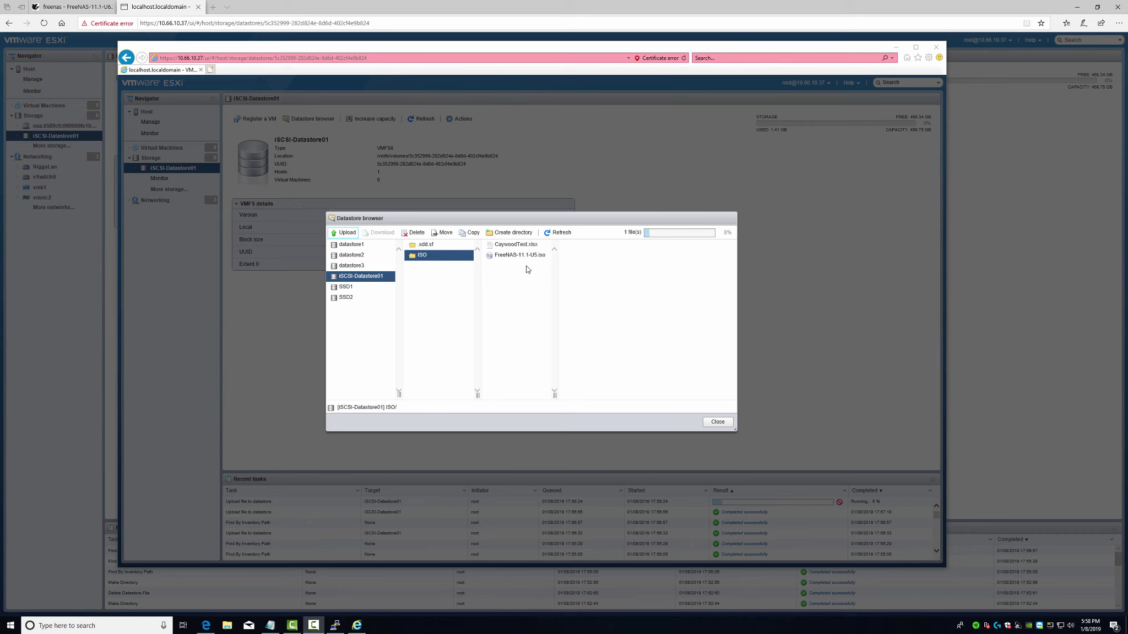
- Check the uploading FreeNAS-11.1-U5.iso file's details, then close the datastore browser
left_click(505, 257)
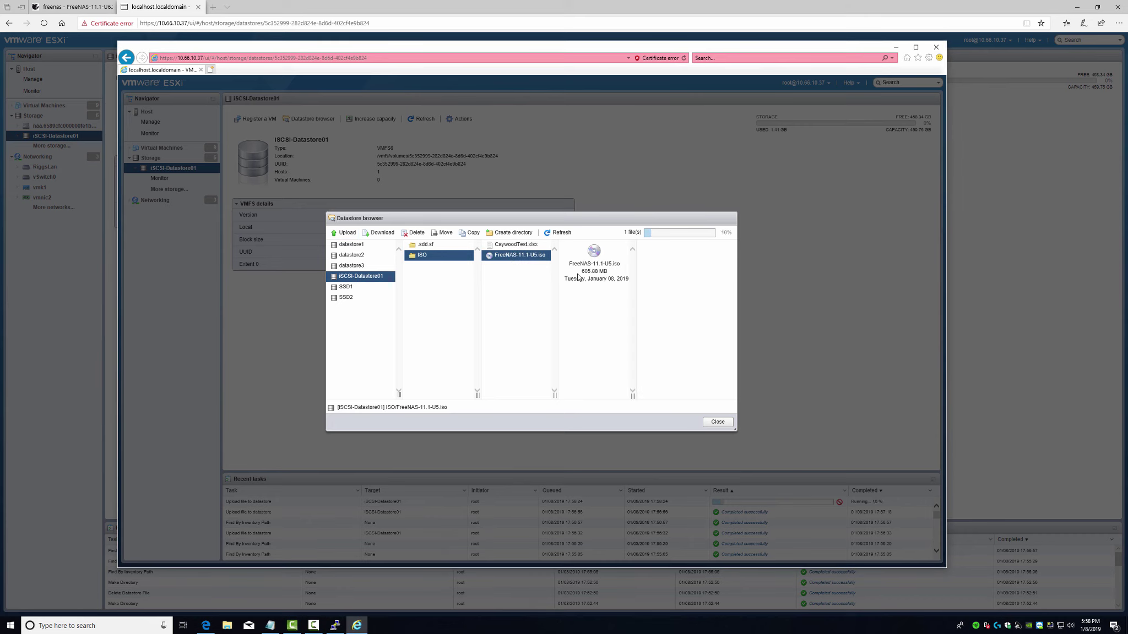
left_click_drag(580, 274, 616, 271)
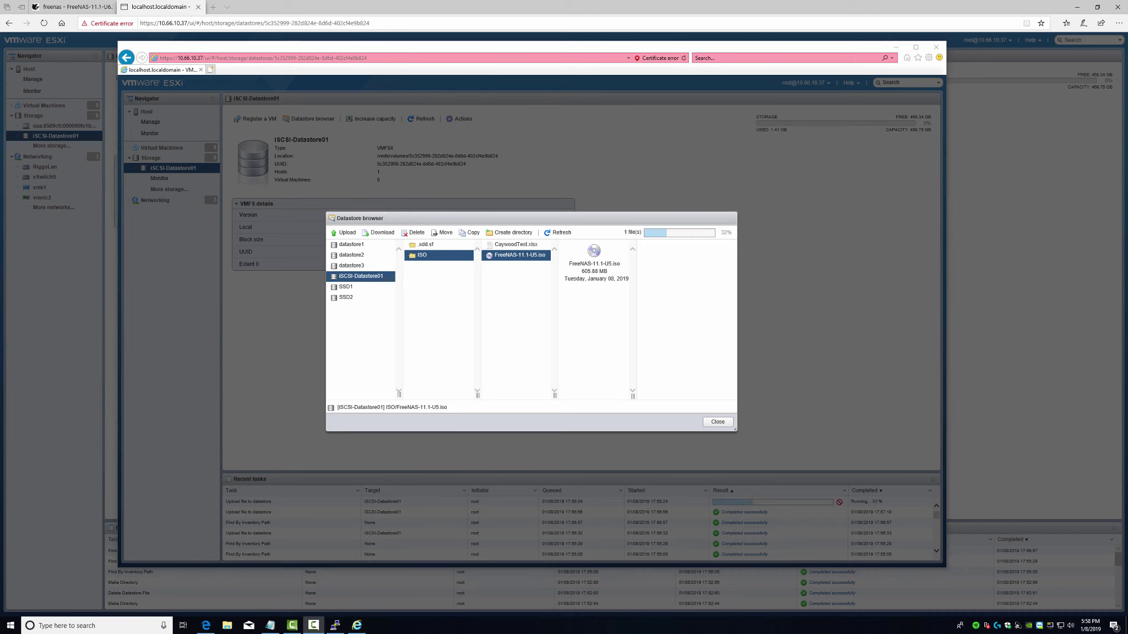
left_click(714, 423)
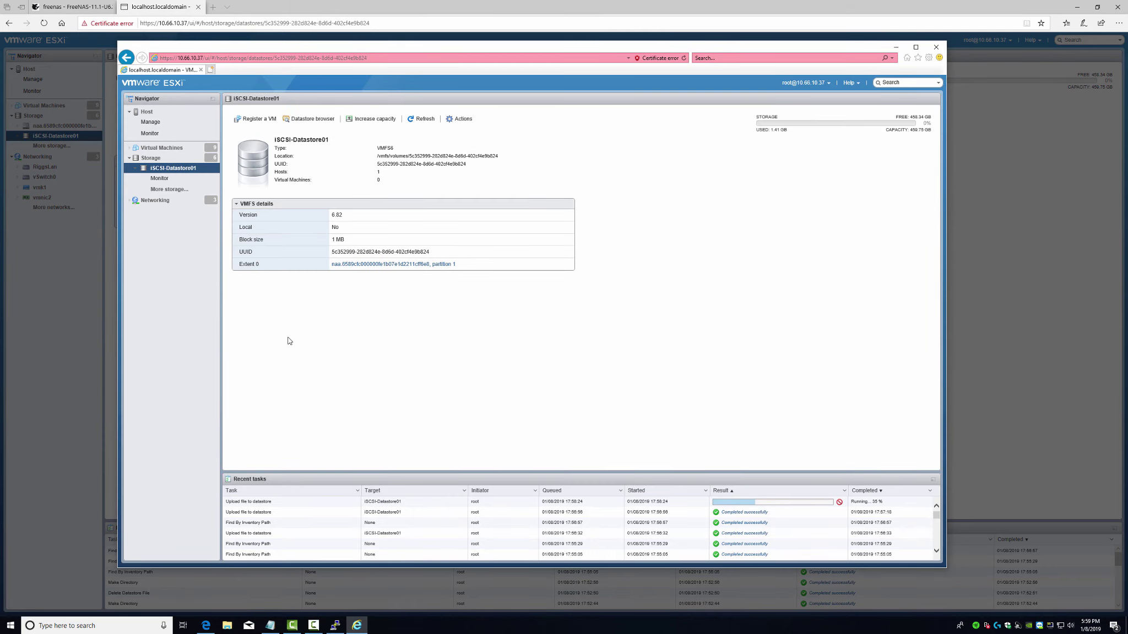
- Start the New virtual machine wizard from the Virtual Machines list
left_click(153, 149)
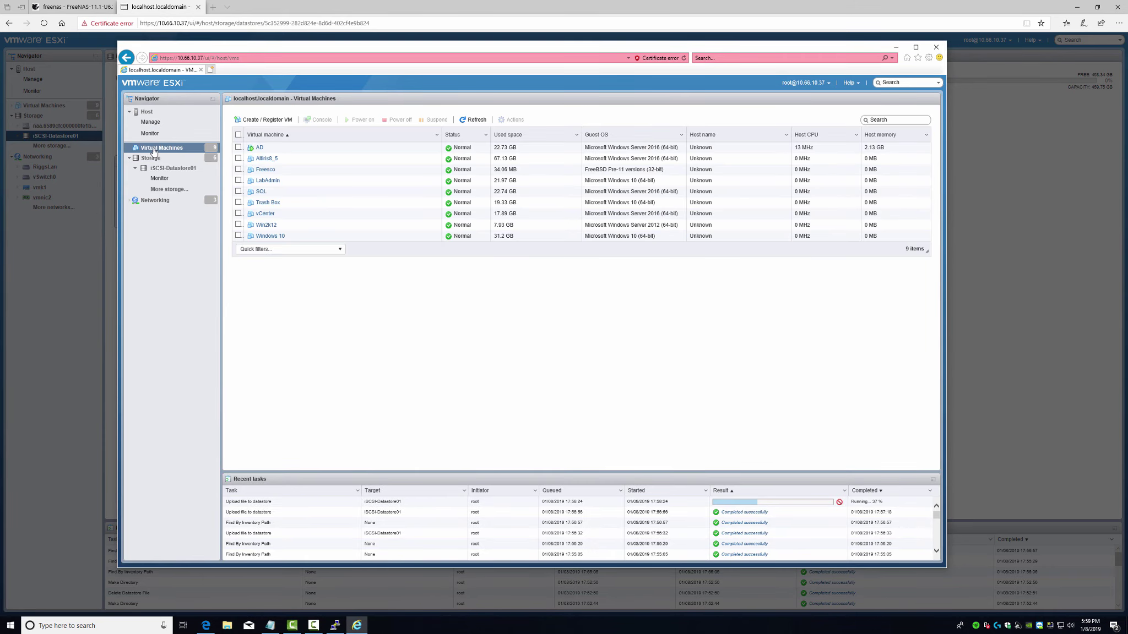
right_click(154, 150)
left_click(176, 164)
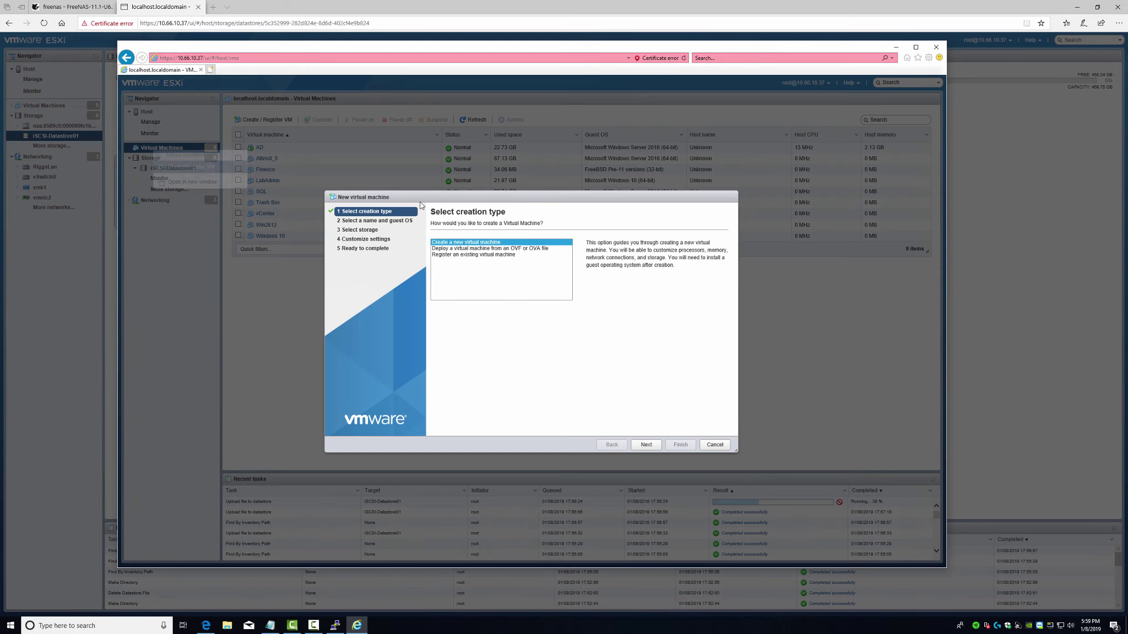
left_click(646, 445)
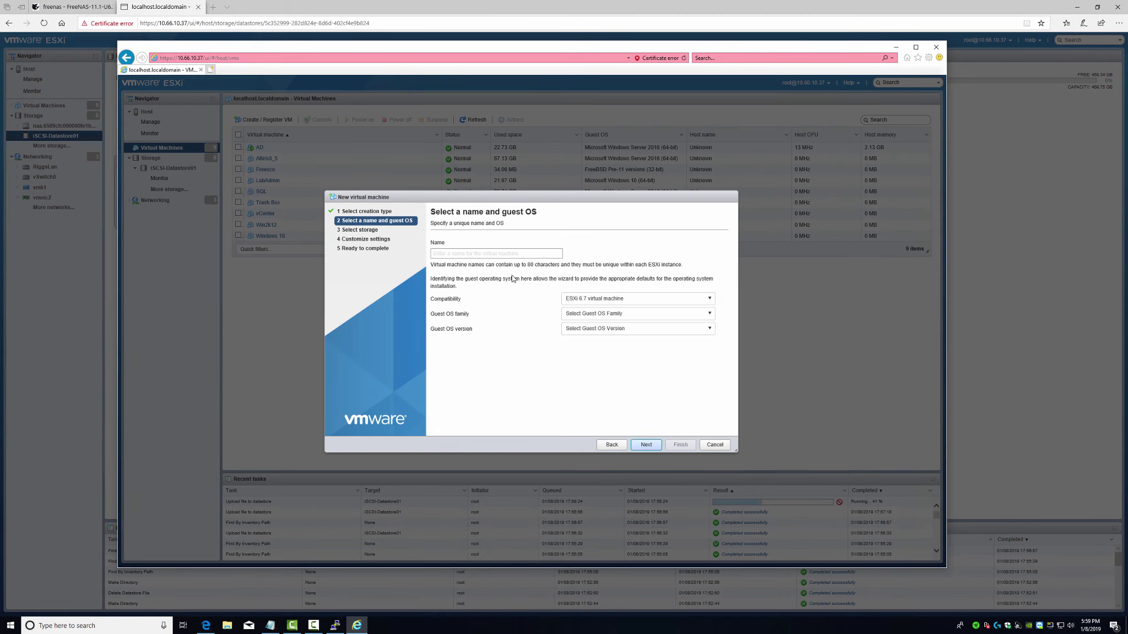
- Name the VM 10Gb-Test, choose Windows 10 (64-bit), and store it on iSCSI-Datastore01
left_click(495, 255)
type("10")
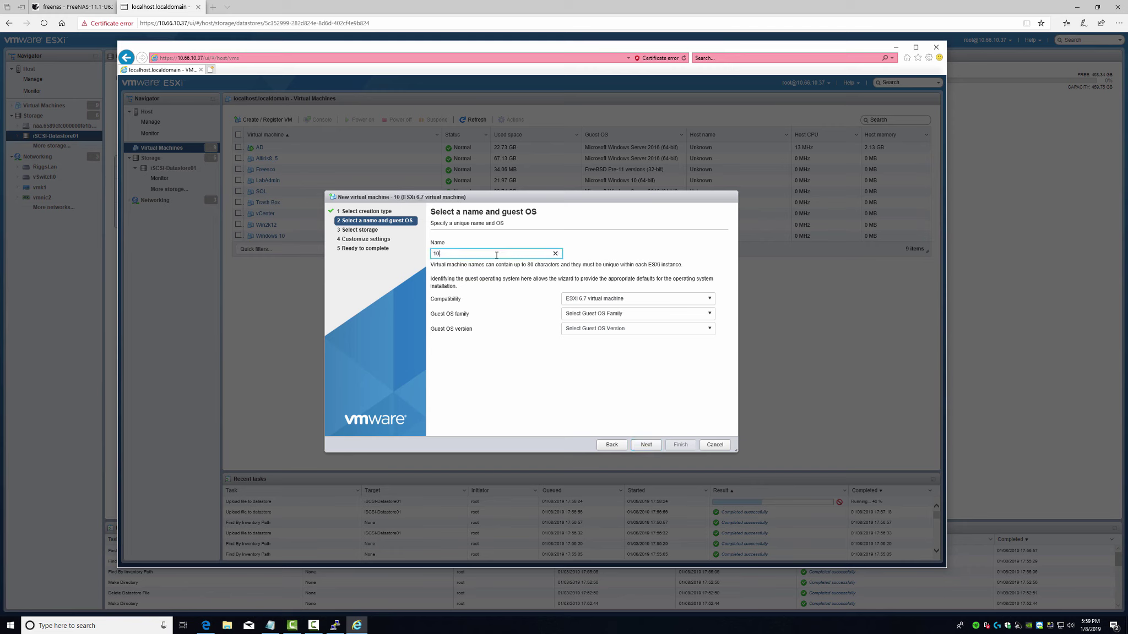
type("Gb -Test")
left_click(612, 315)
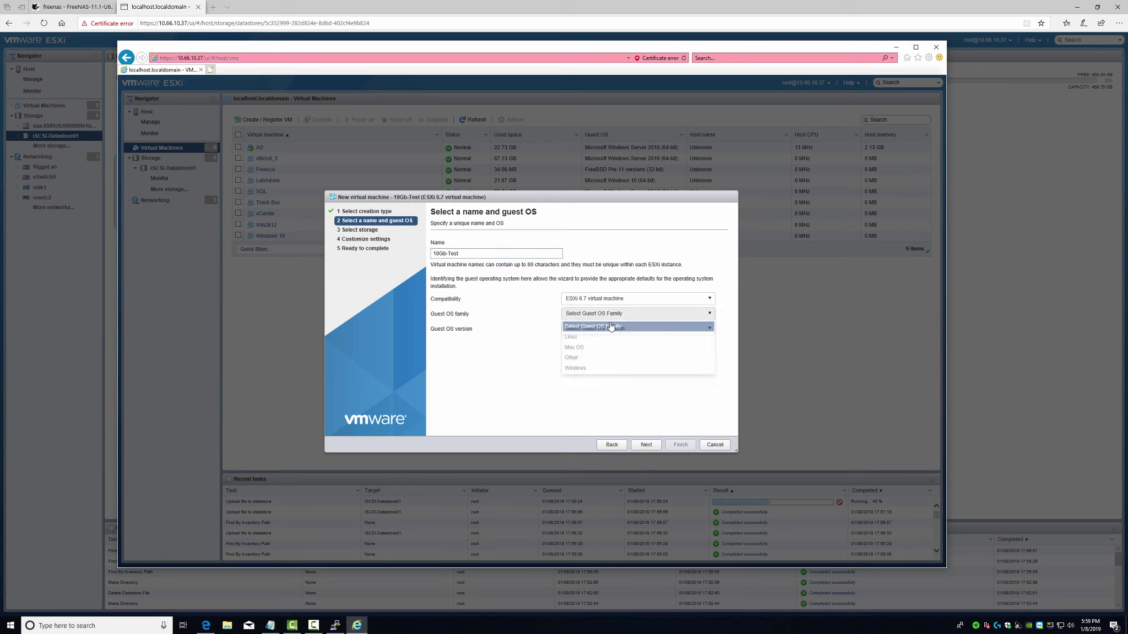
left_click(589, 368)
left_click(602, 329)
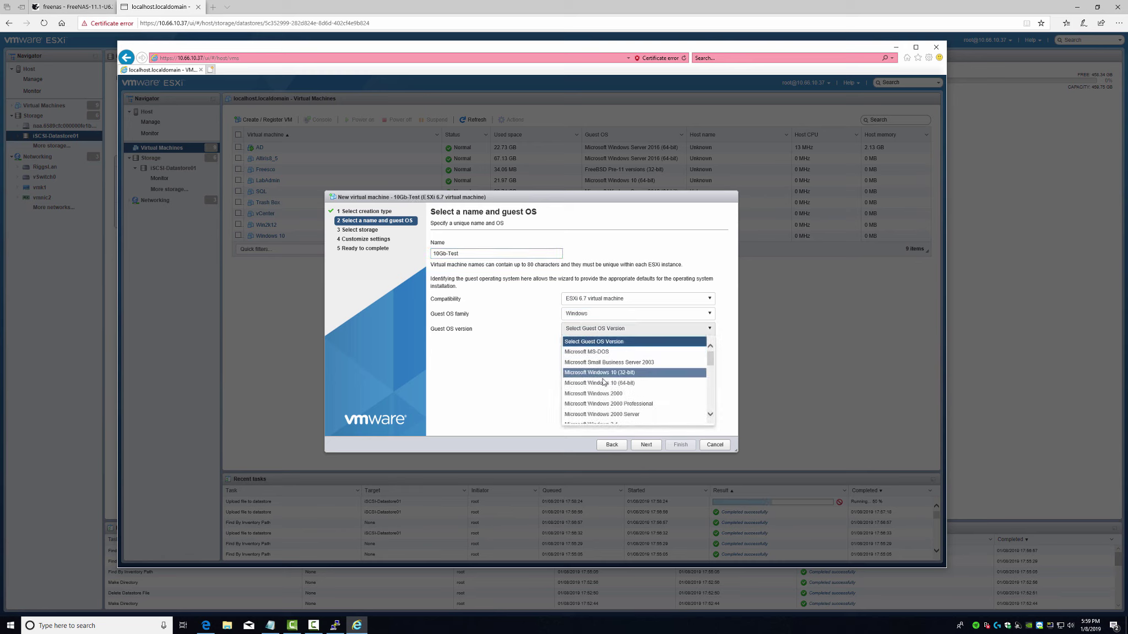
left_click(603, 382)
left_click(647, 444)
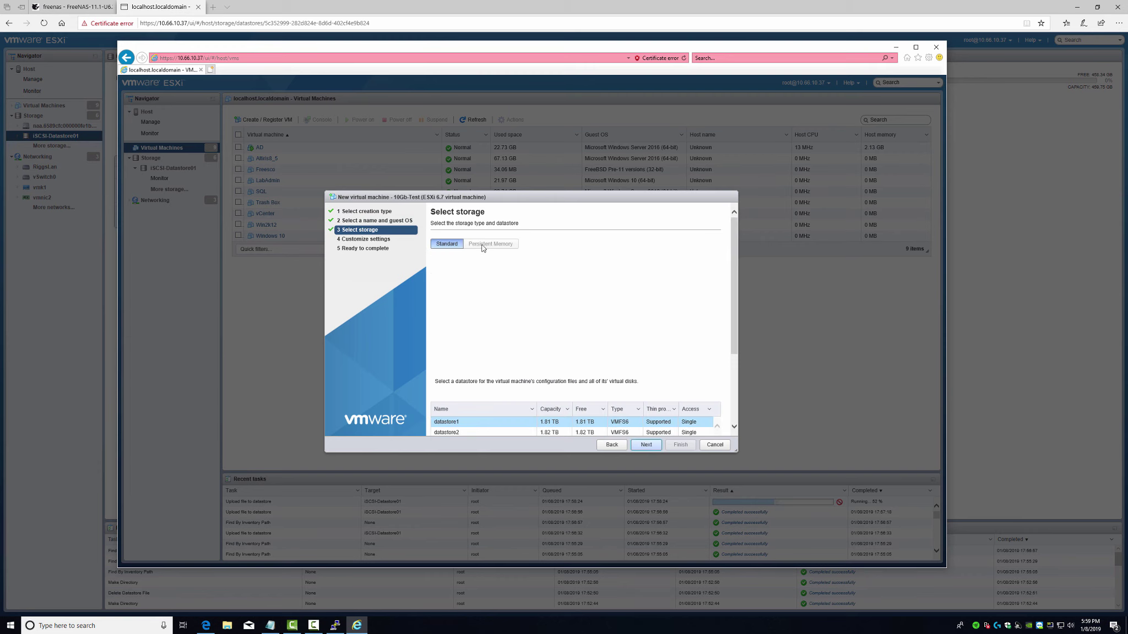
scroll(536, 394, "down", 3)
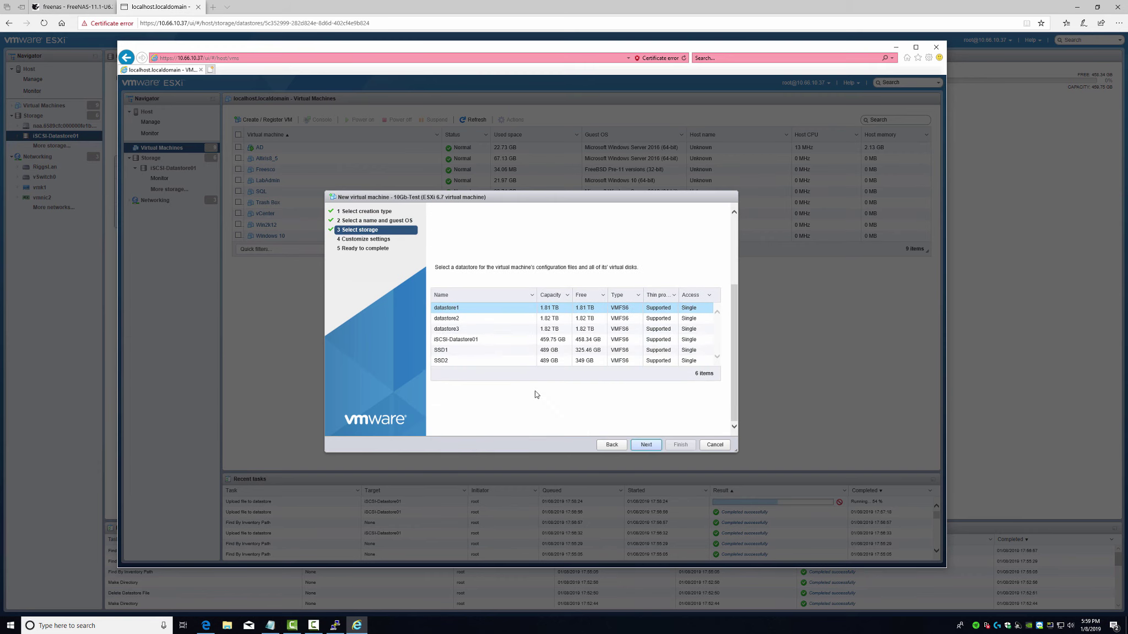
left_click(458, 342)
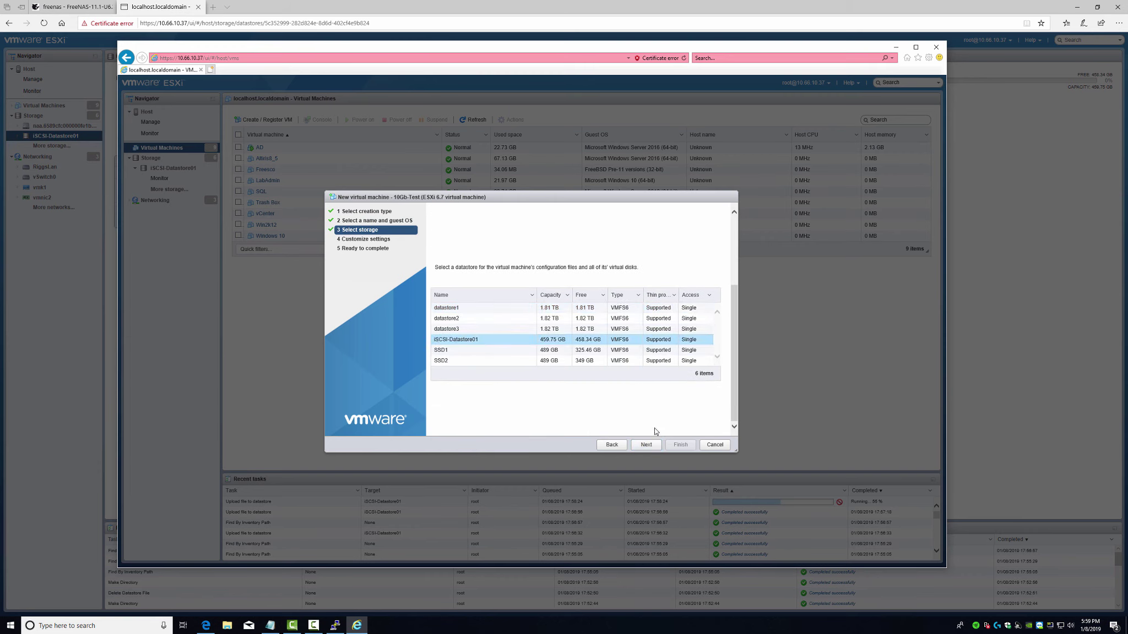
- Give the VM 2 CPUs and 8196 MB of memory
left_click(646, 445)
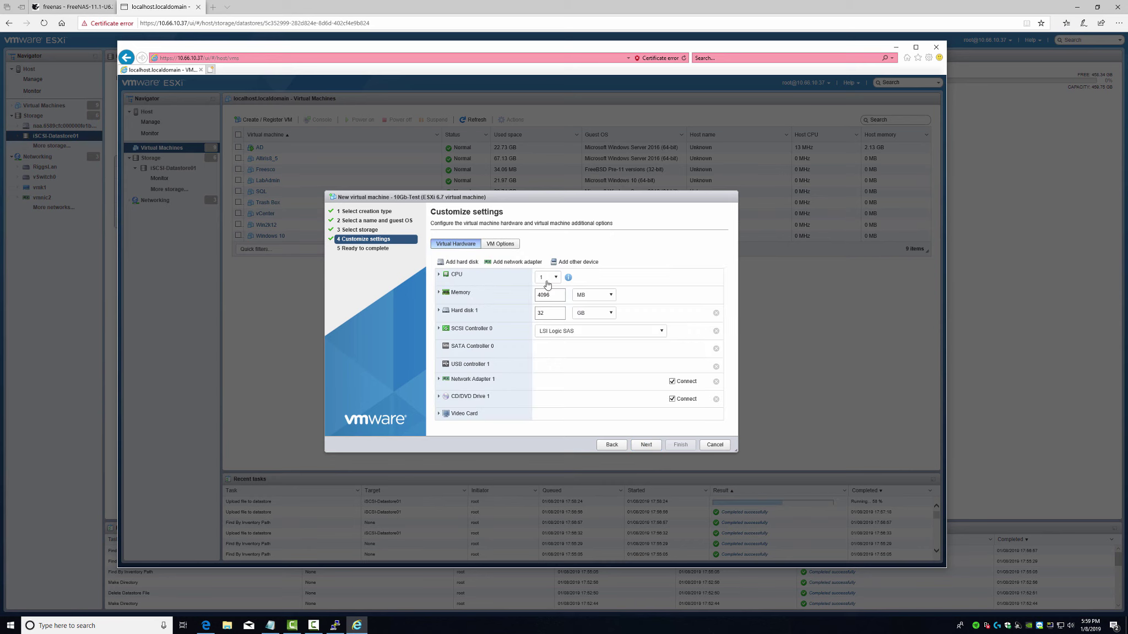
left_click(548, 277)
left_click(547, 298)
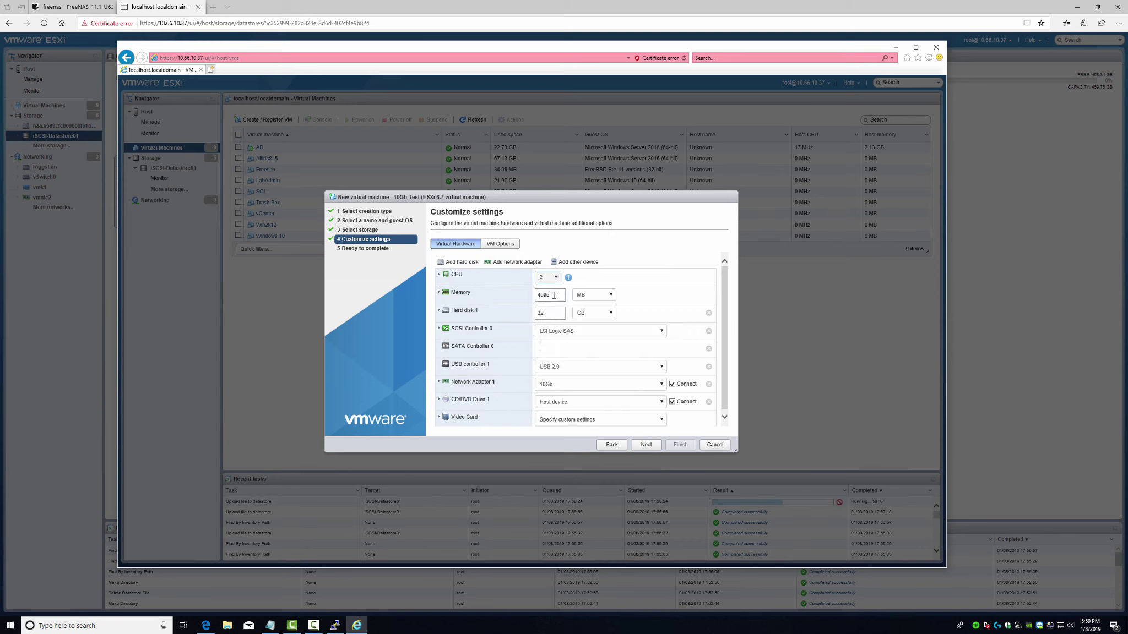
left_click_drag(554, 295, 529, 300)
type("819")
- Make the hard disk 320 GB and thin provisioned
left_click(440, 311)
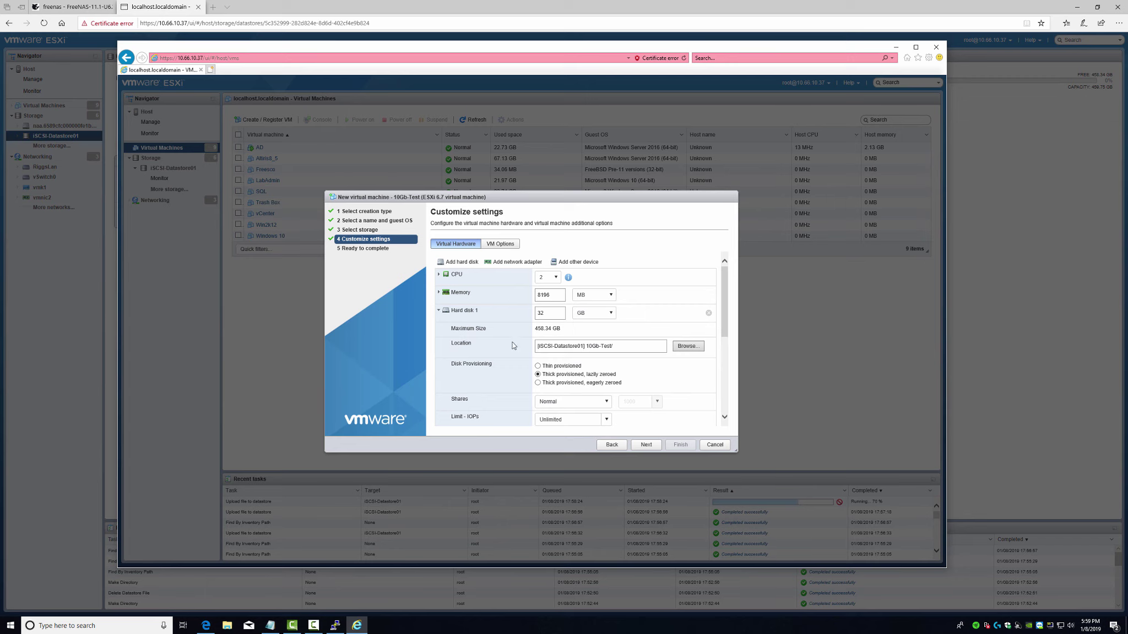
left_click(550, 314)
left_click(537, 366)
scroll(510, 350, "down", 3)
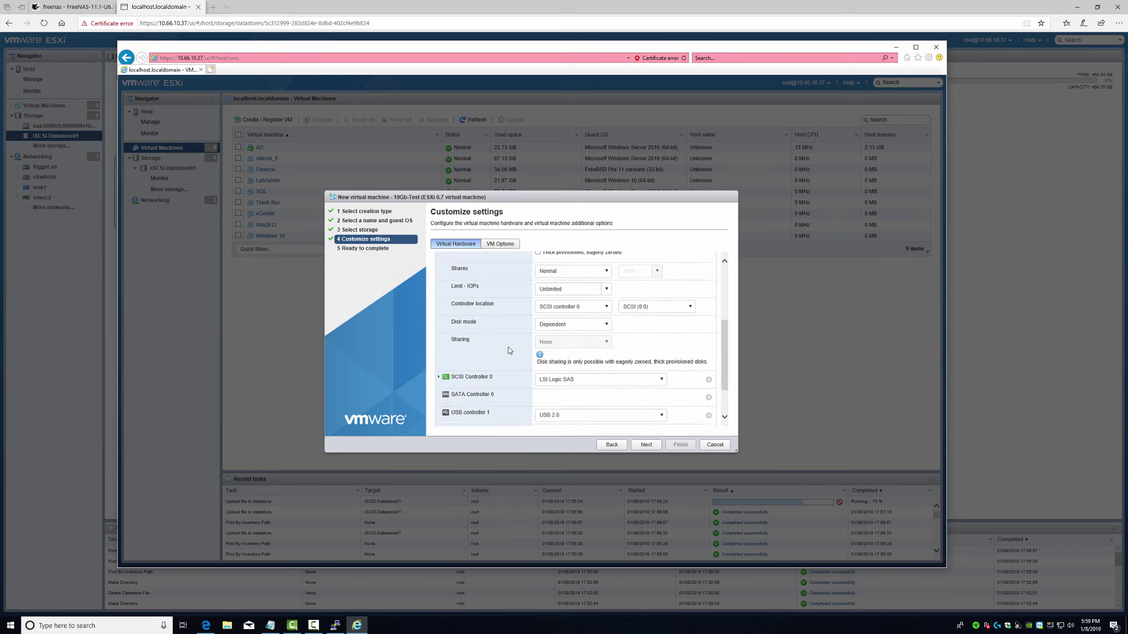
scroll(503, 349, "down", 2)
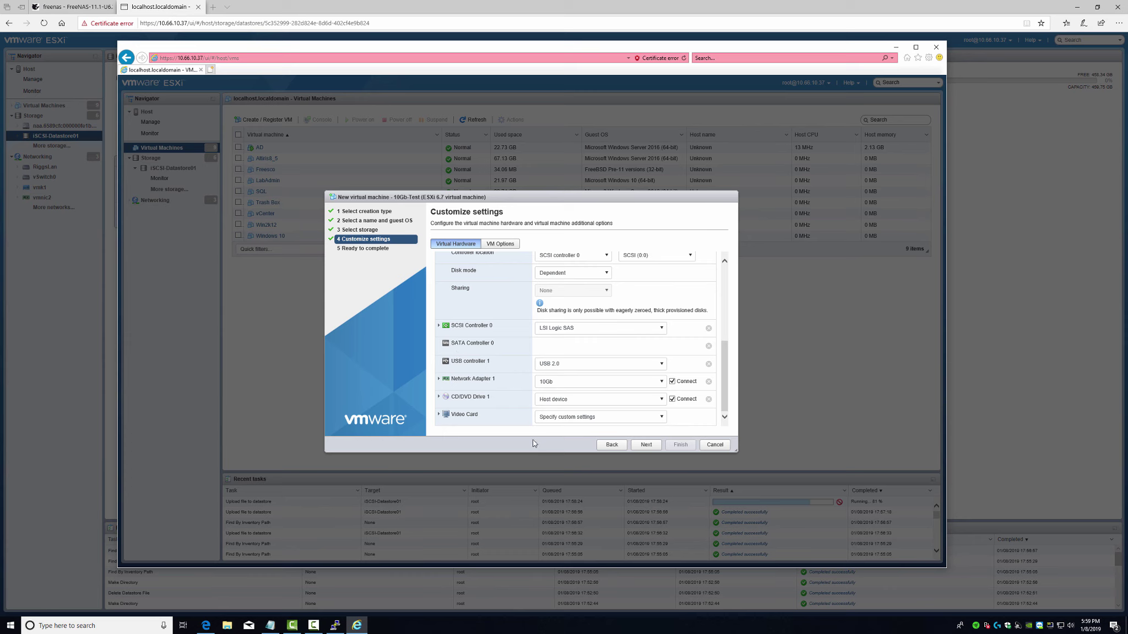
- Set video memory to 16 MB with 3D support at 512 MB
left_click(439, 415)
scroll(494, 386, "down", 2)
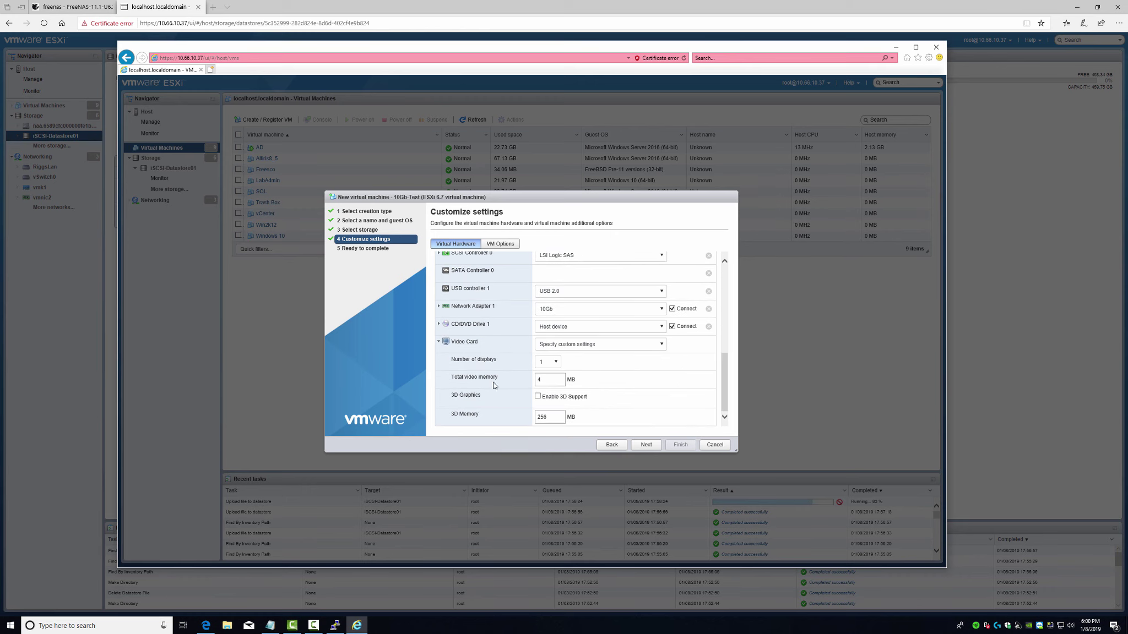
left_click_drag(549, 381, 518, 424)
type("16")
left_click(537, 396)
type("512")
left_click(645, 446)
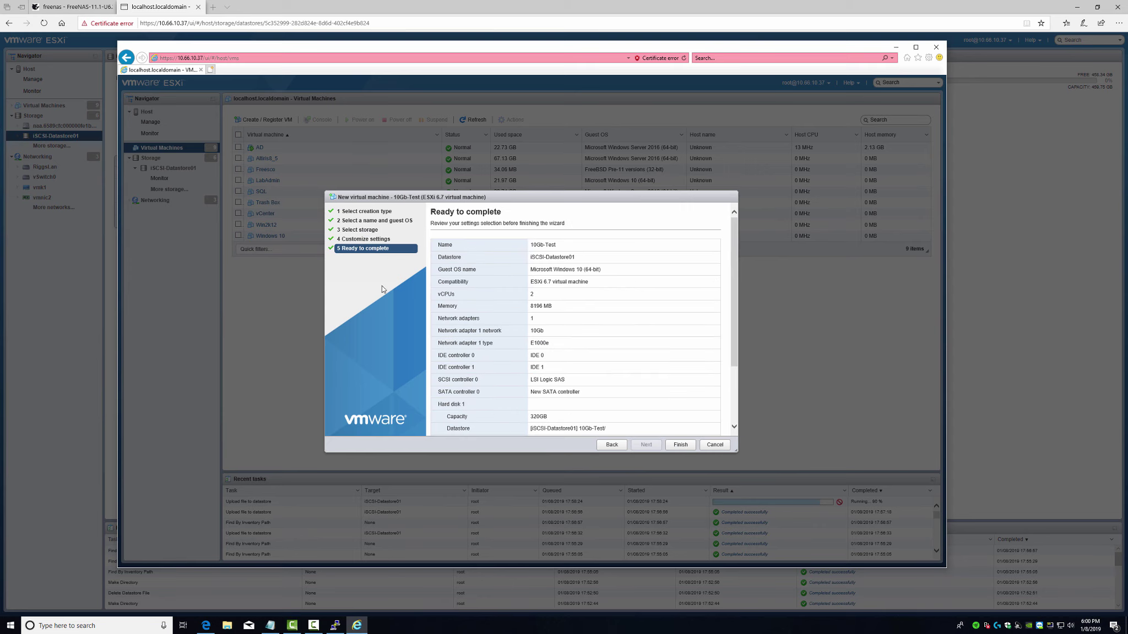
- Finish creating 10Gb-Test and open its details page
left_click(677, 447)
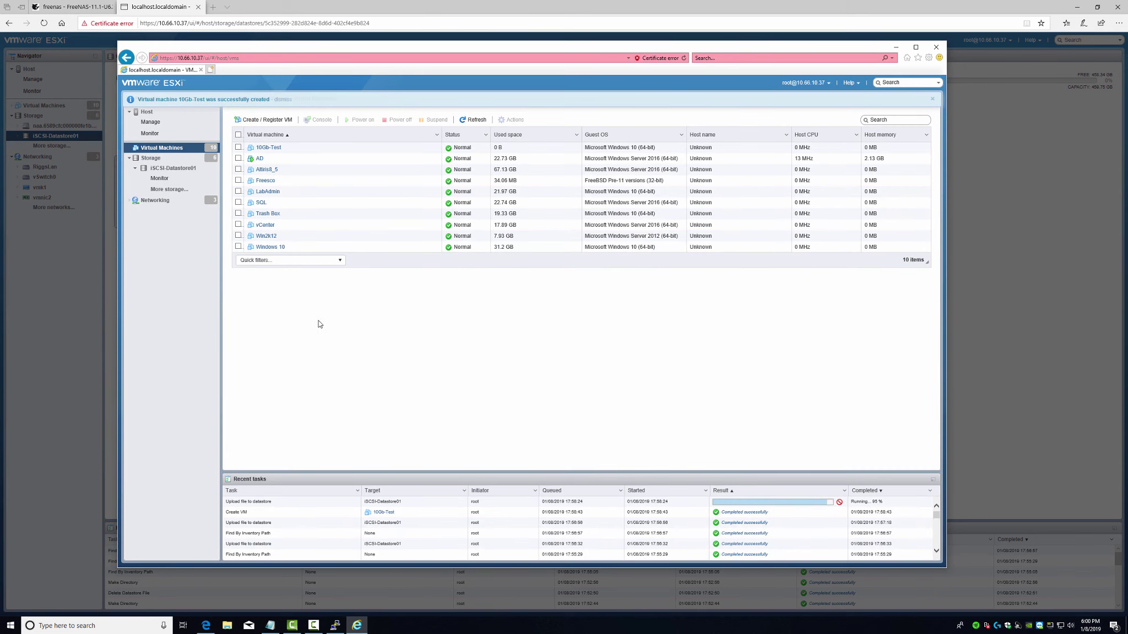
left_click(269, 148)
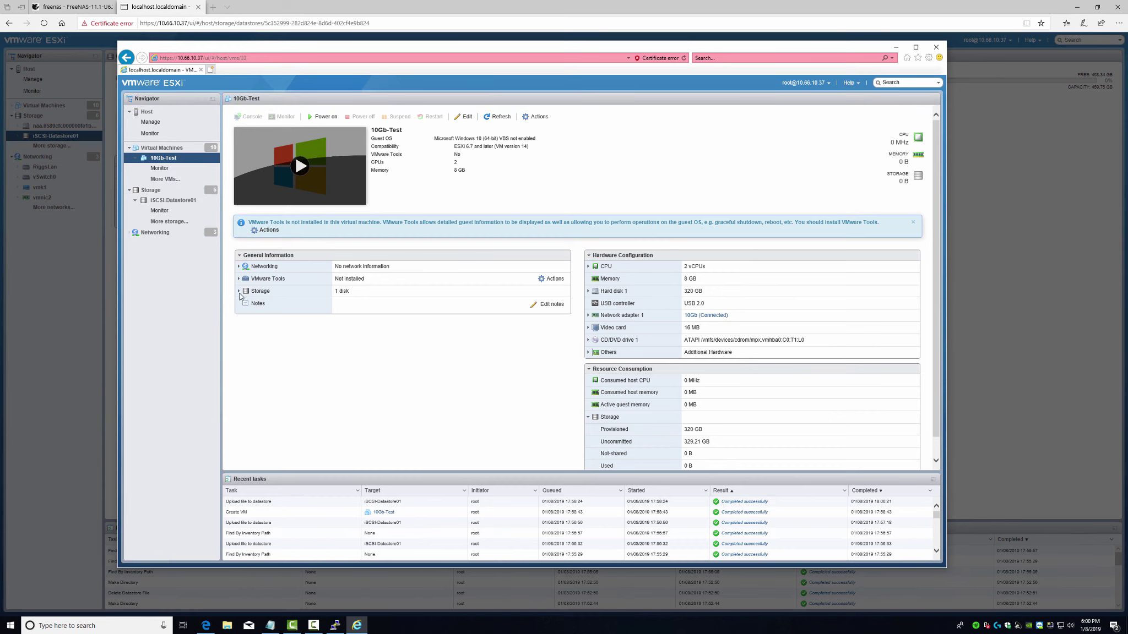
- Follow Hard disk 1's backing link to the iSCSI-Datastore01 datastore page
left_click(240, 292)
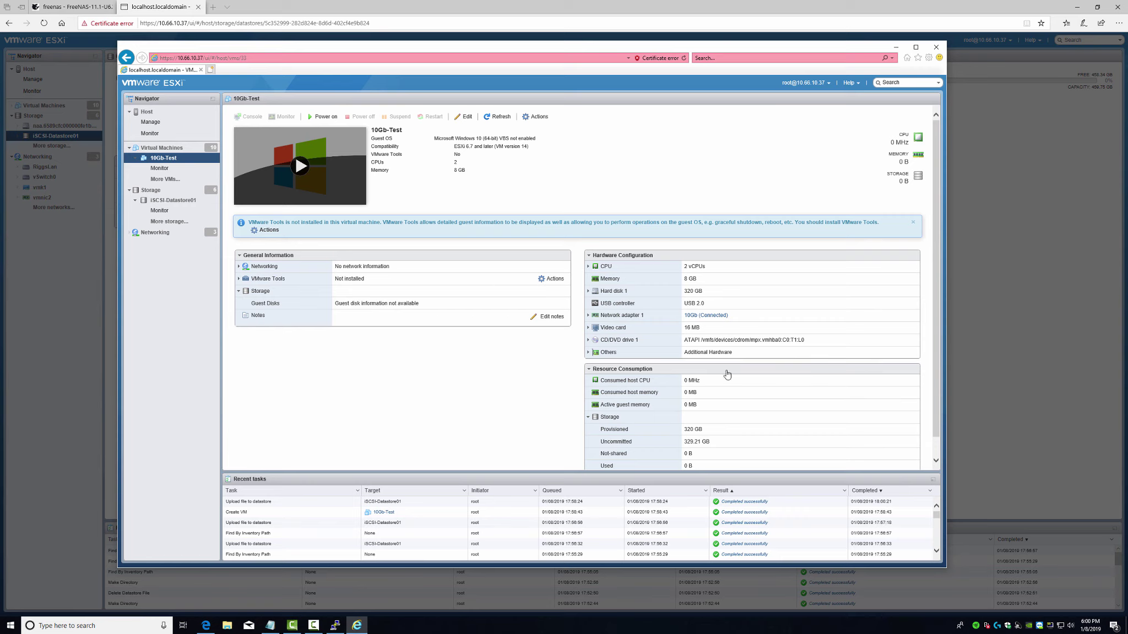
left_click(588, 292)
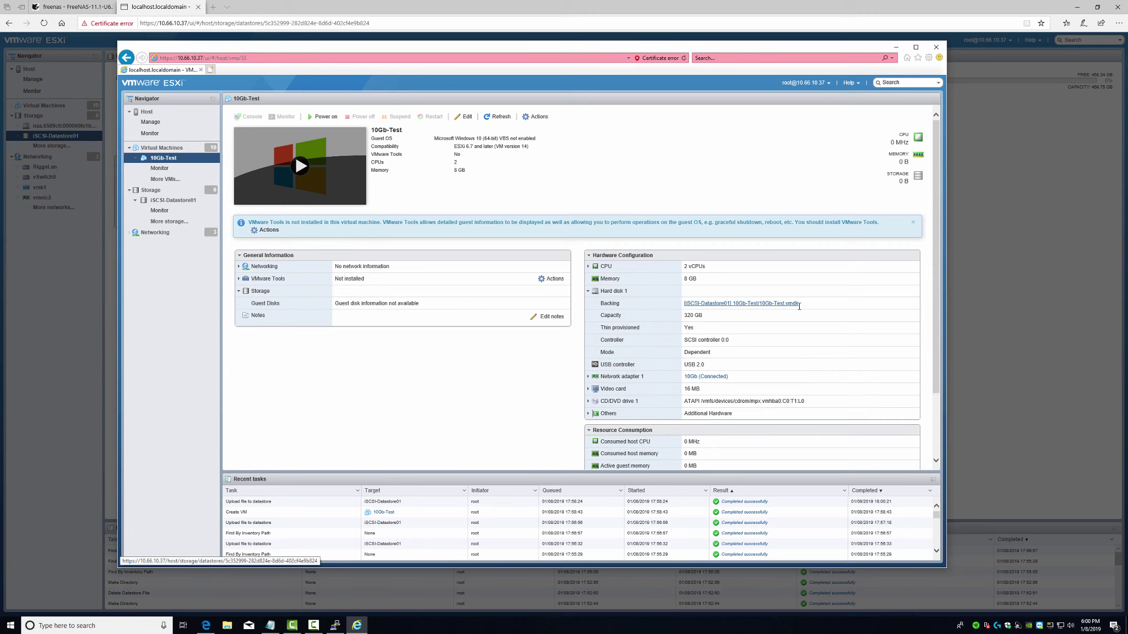
left_click(716, 304)
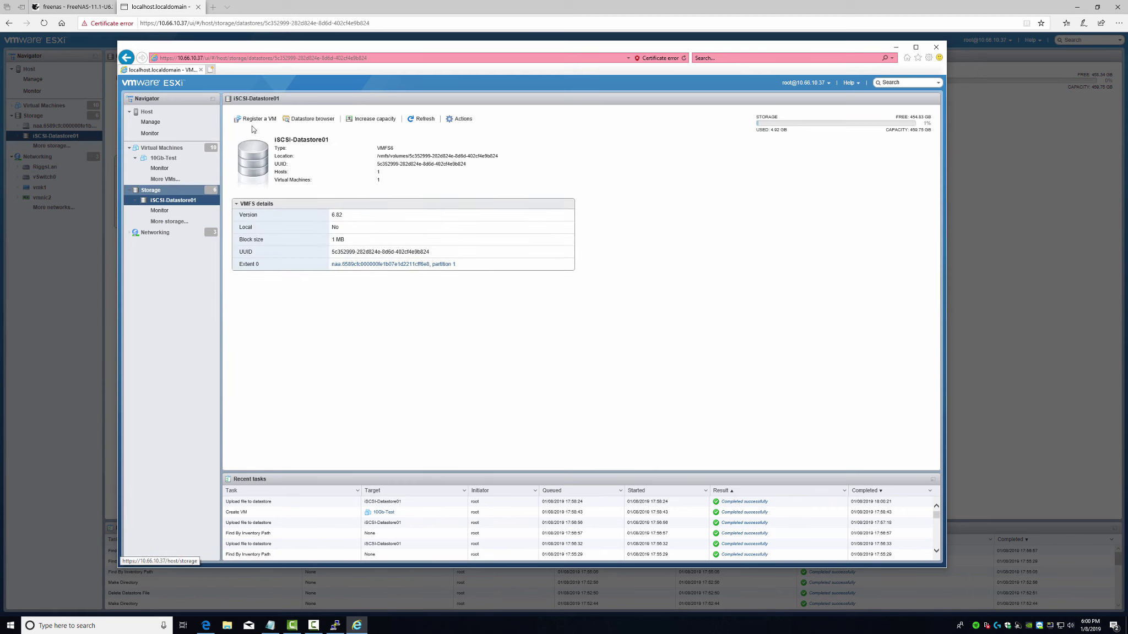
left_click(310, 118)
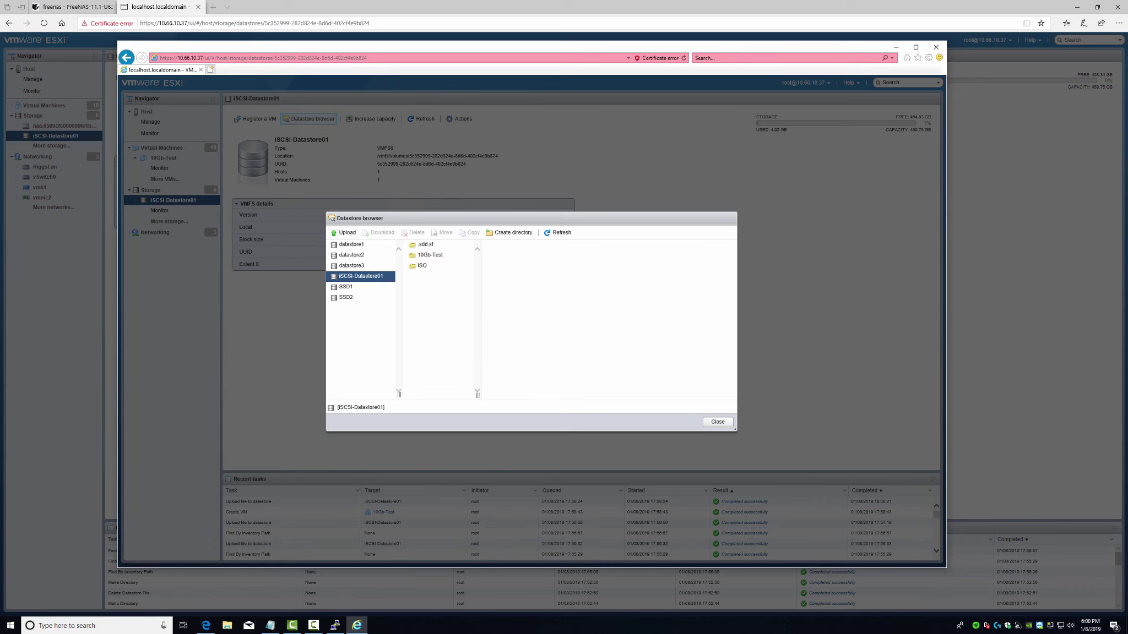
left_click(430, 255)
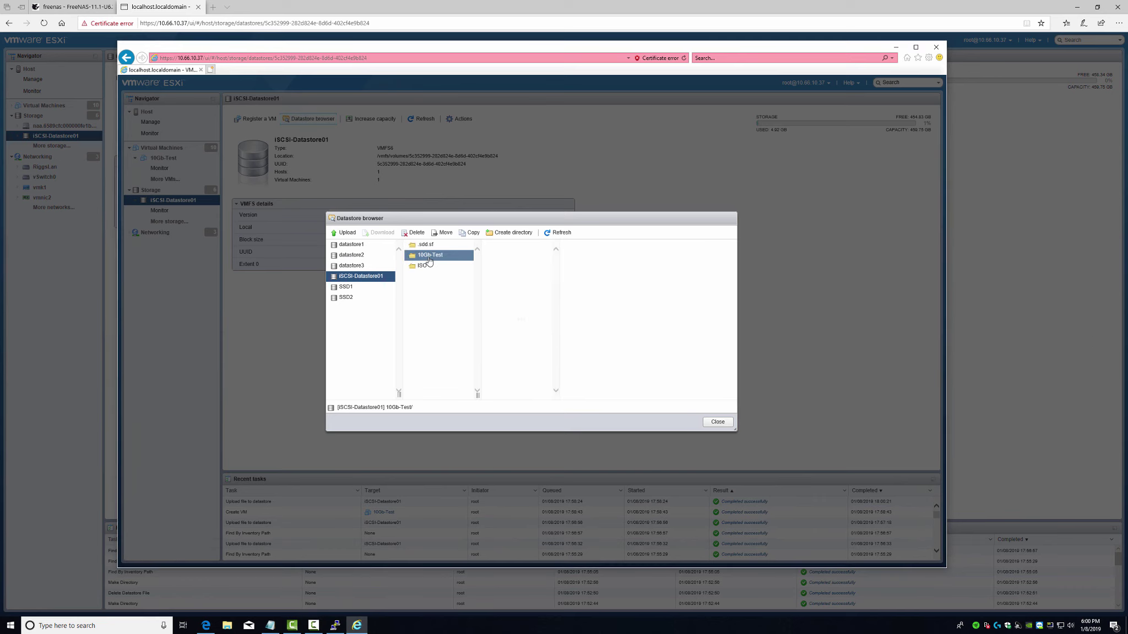
left_click(496, 267)
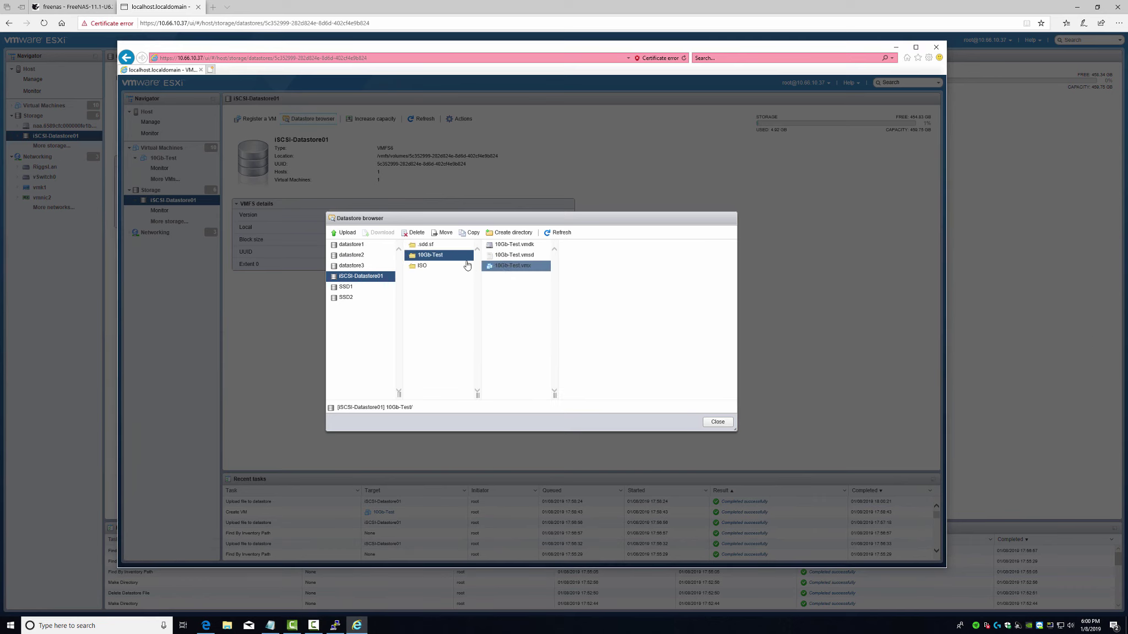
left_click(467, 266)
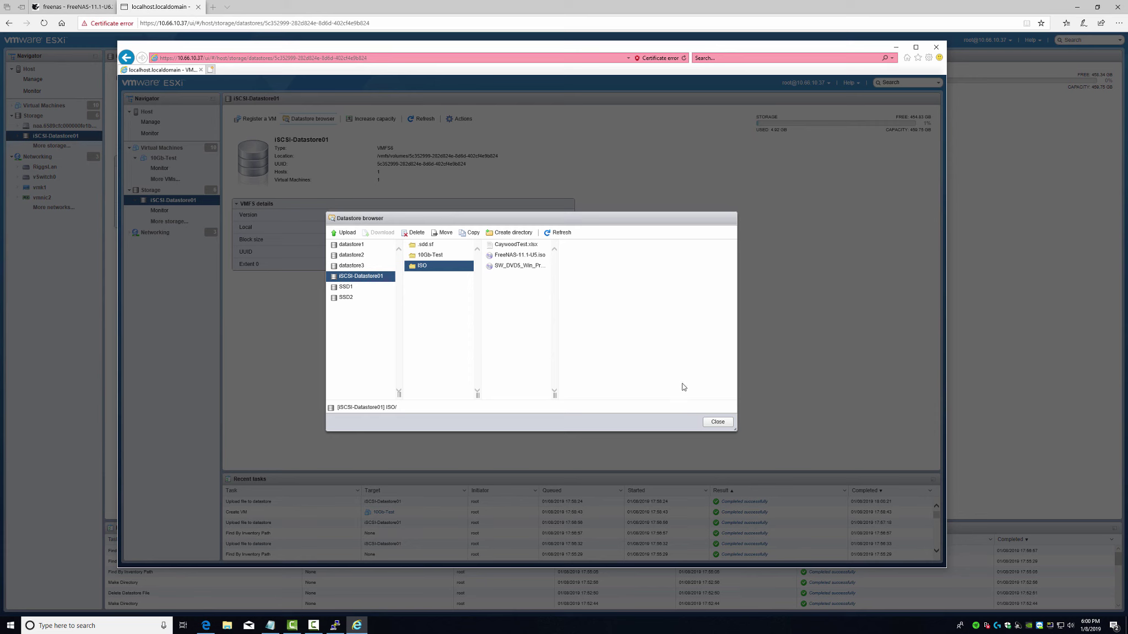
left_click(717, 423)
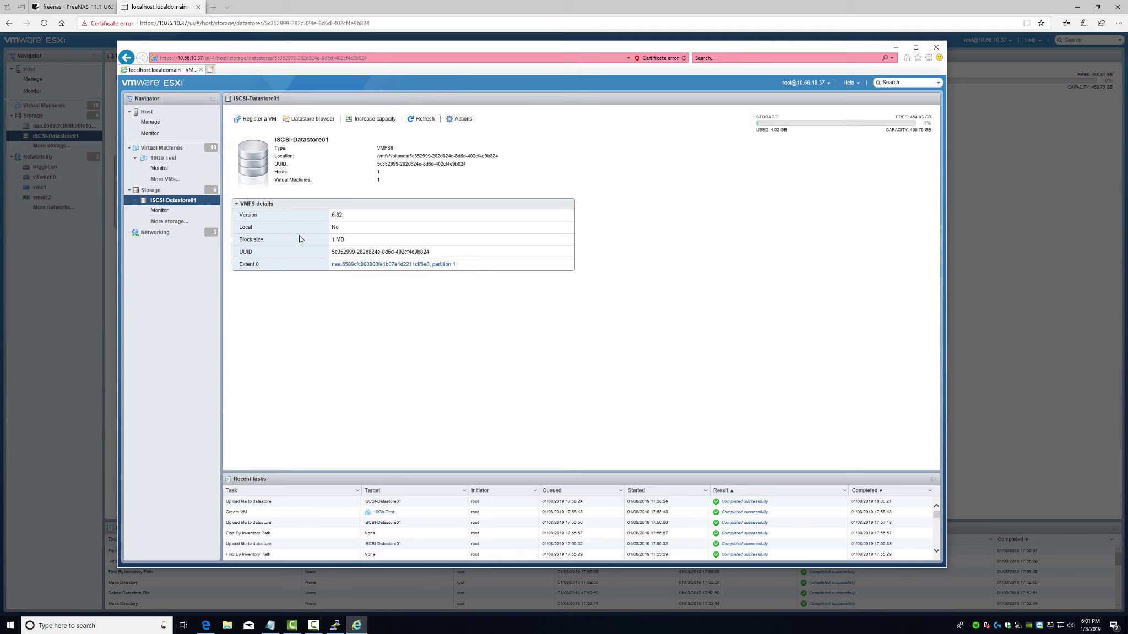
left_click_drag(337, 51, 397, 49)
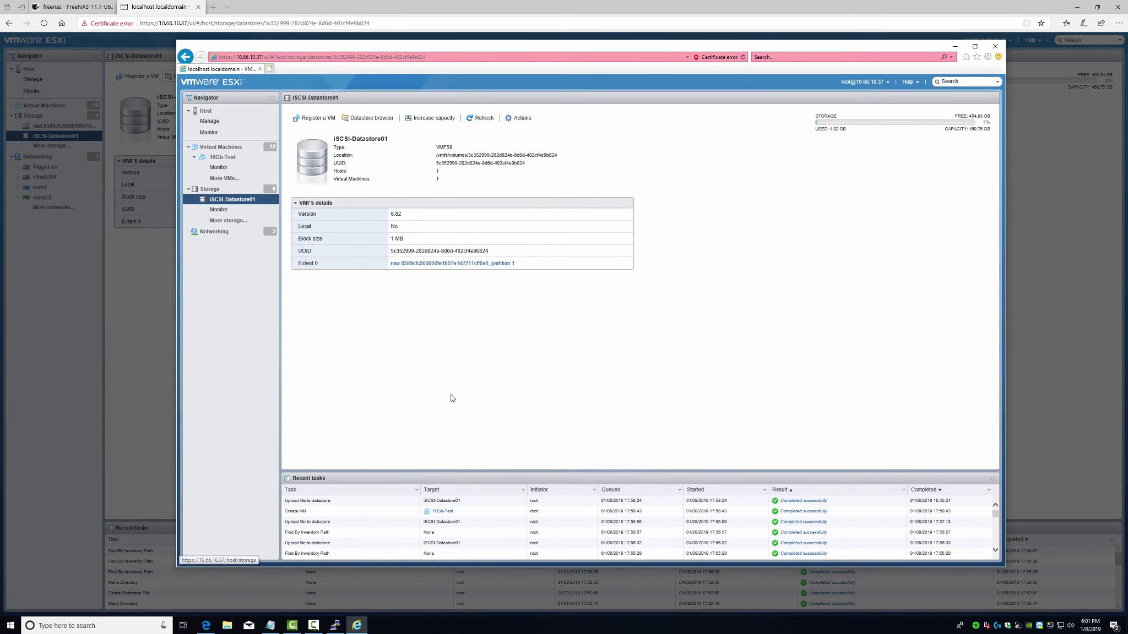